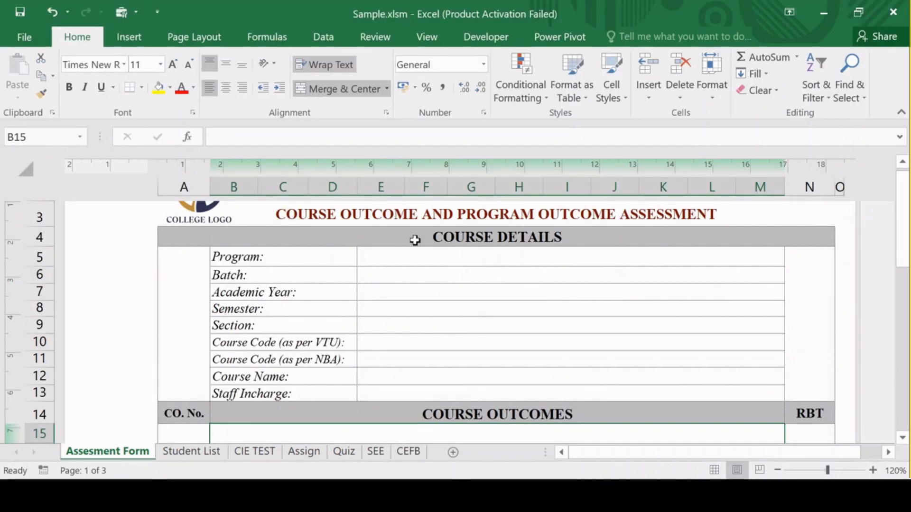
# Enable all macros and trust access to the VBA project object model in the Trust Center's macro settings, and save the workbook.
pyautogui.click(33, 42)
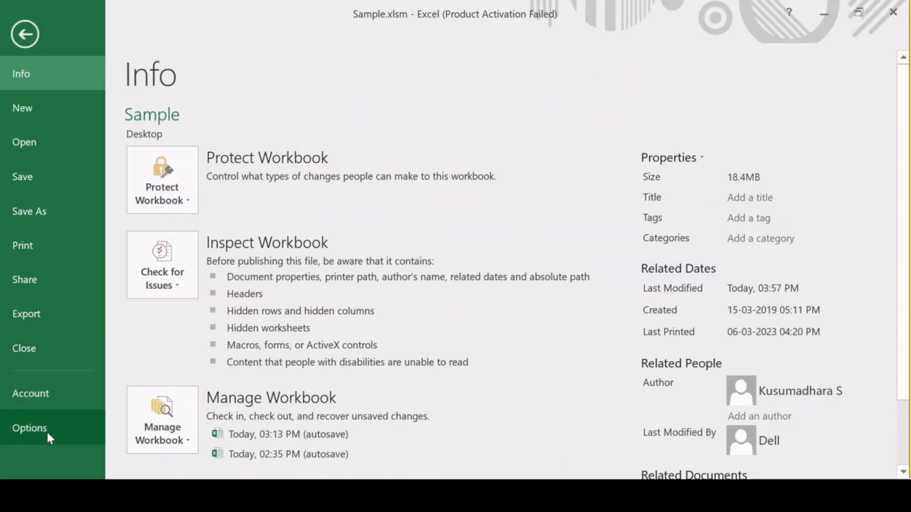
pyautogui.click(29, 428)
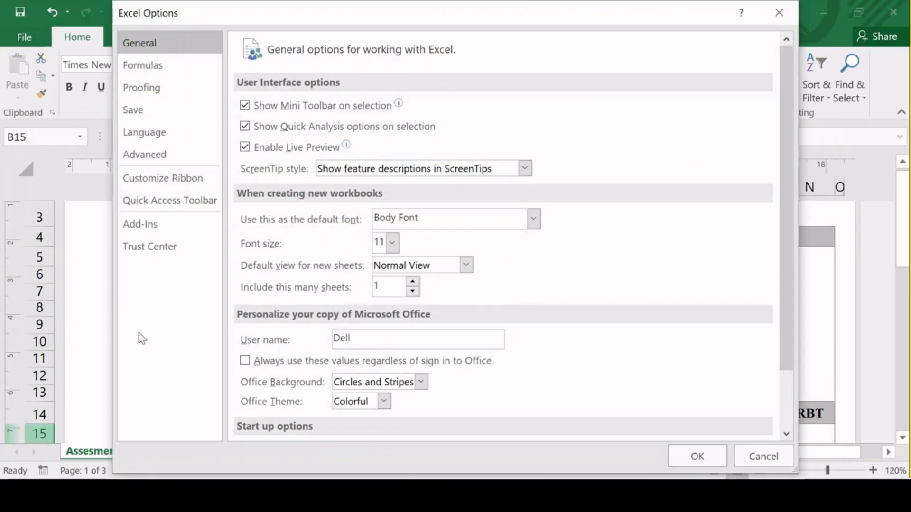
pyautogui.click(172, 249)
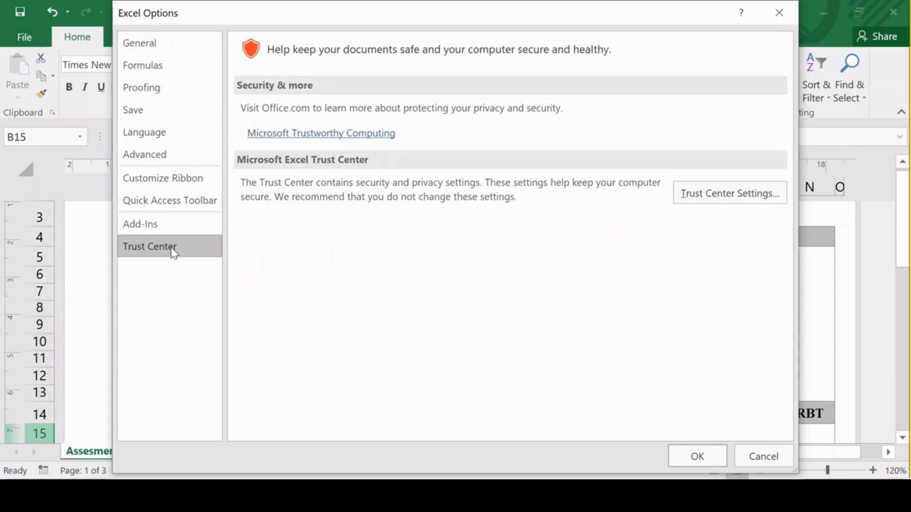
pyautogui.click(726, 202)
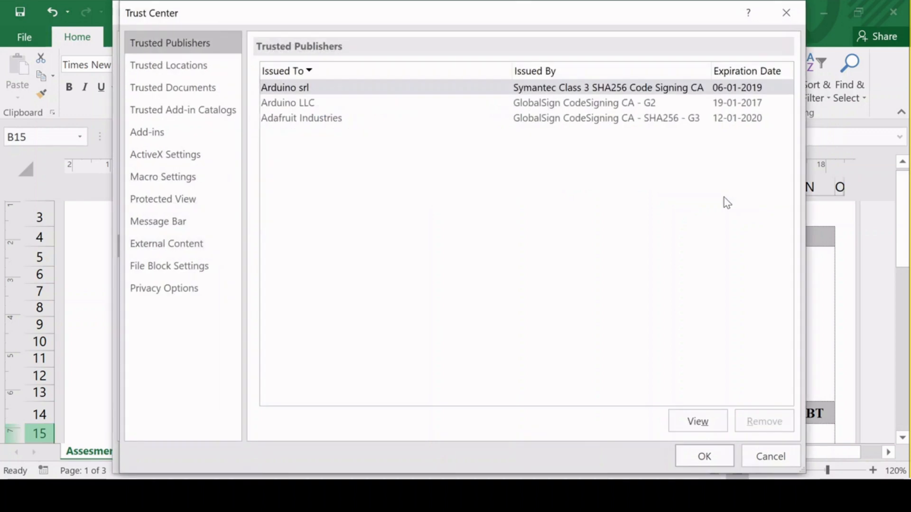
pyautogui.click(198, 184)
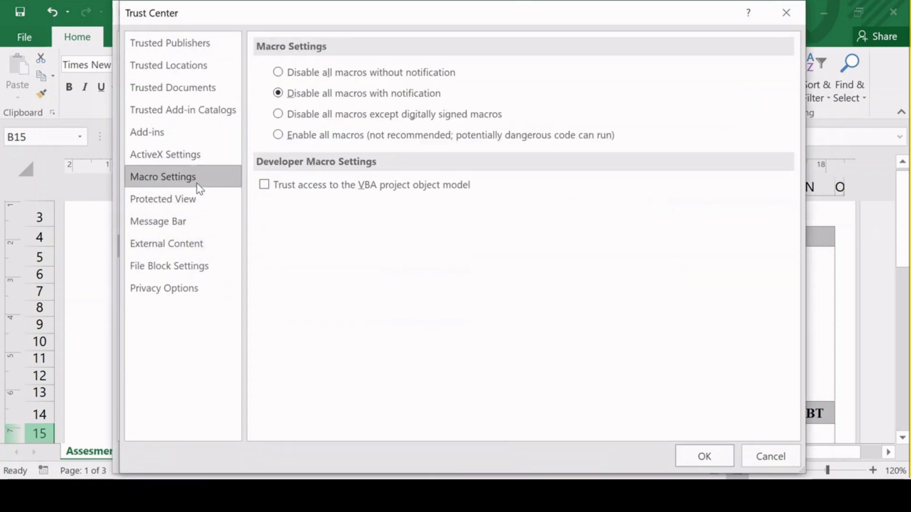
pyautogui.click(328, 138)
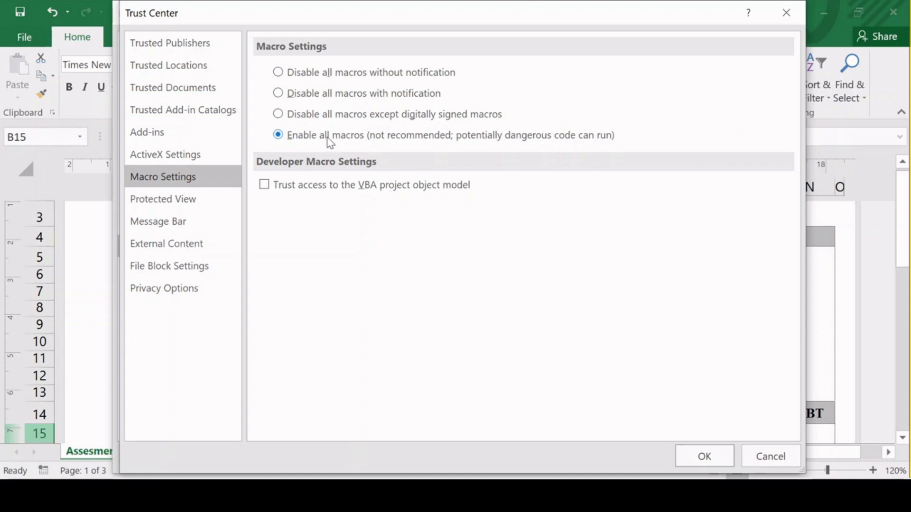
pyautogui.click(272, 188)
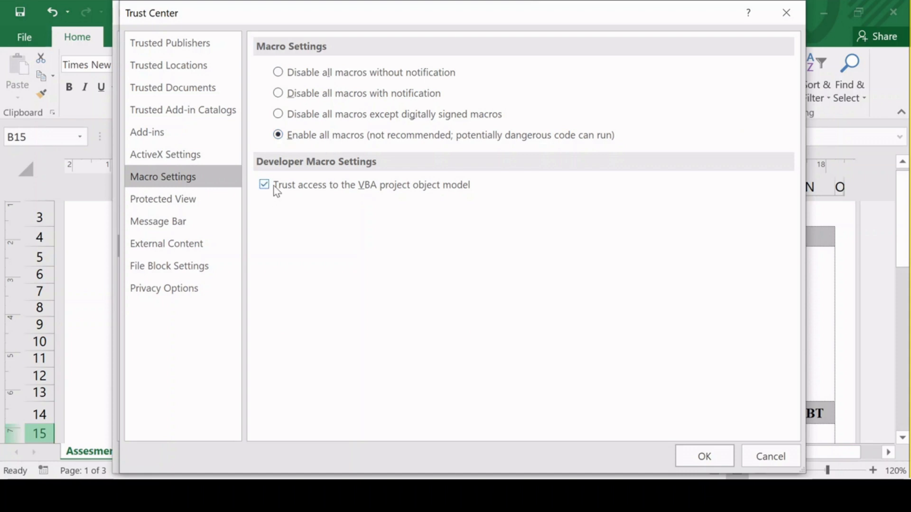
pyautogui.click(716, 461)
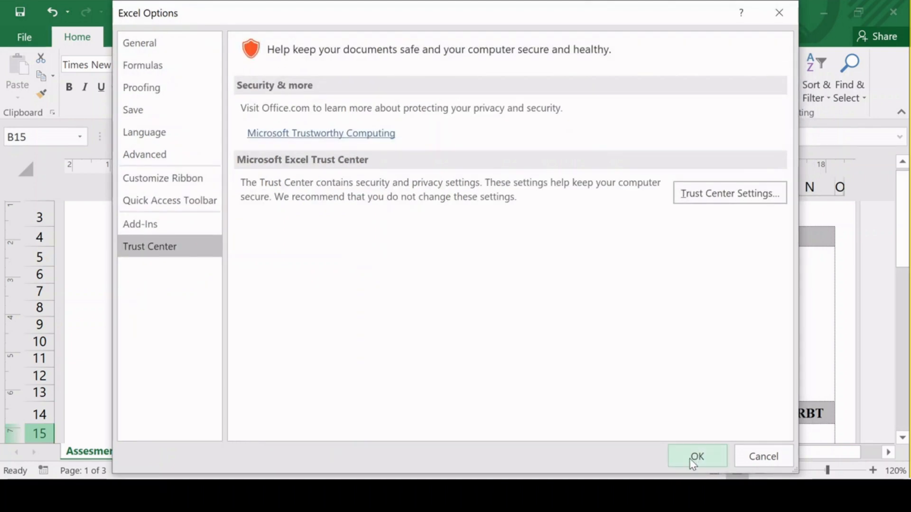
pyautogui.click(691, 459)
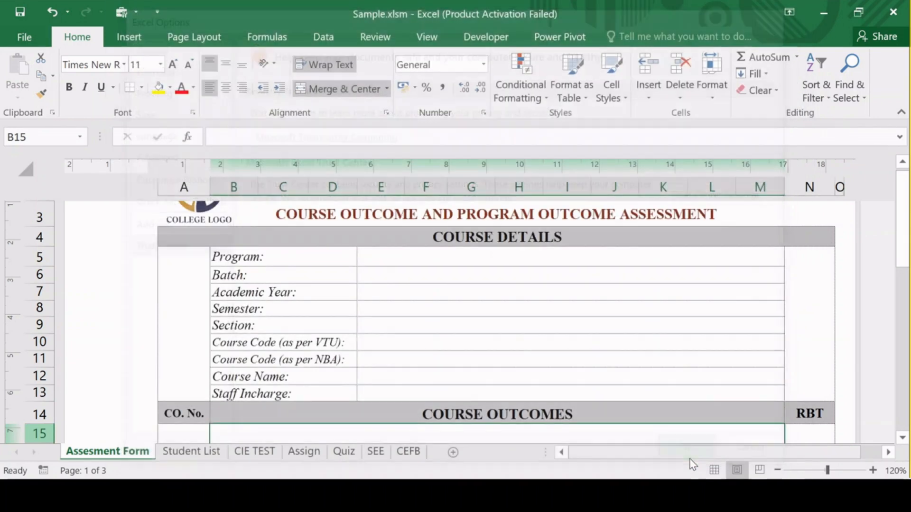
pyautogui.click(24, 12)
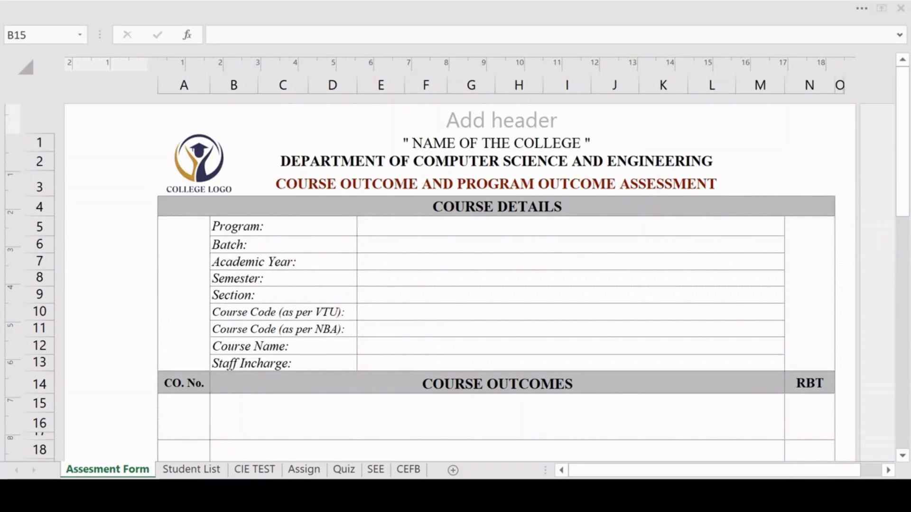
# Examine the Assesment Form sheet from the course details through the outcome mapping, attainment levels, weightage tables and comparison chart.
pyautogui.click(666, 418)
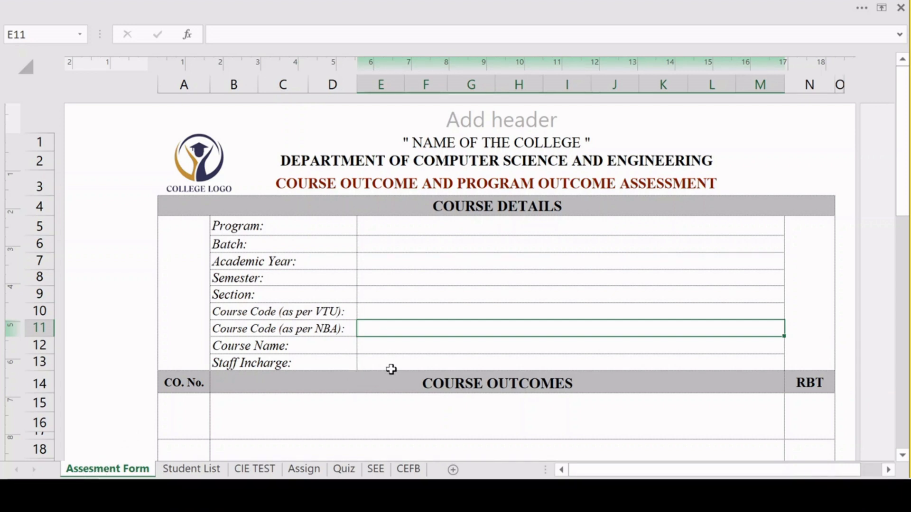
pyautogui.scroll(-2, 394, 371)
pyautogui.scroll(-4, 394, 372)
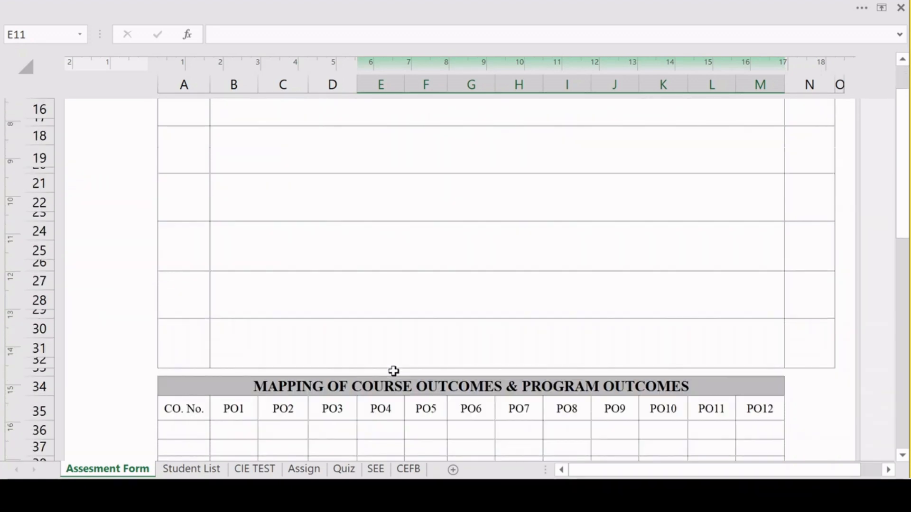
pyautogui.scroll(-9, 393, 372)
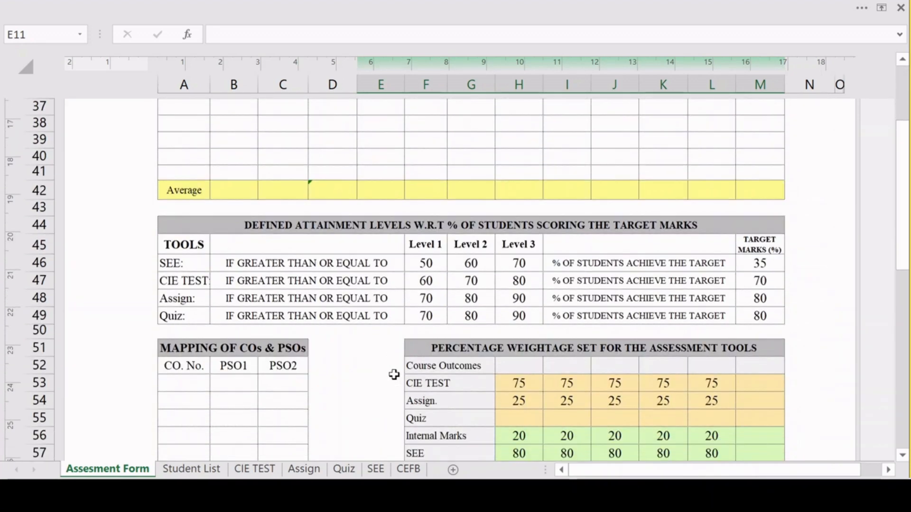
pyautogui.scroll(-6, 394, 374)
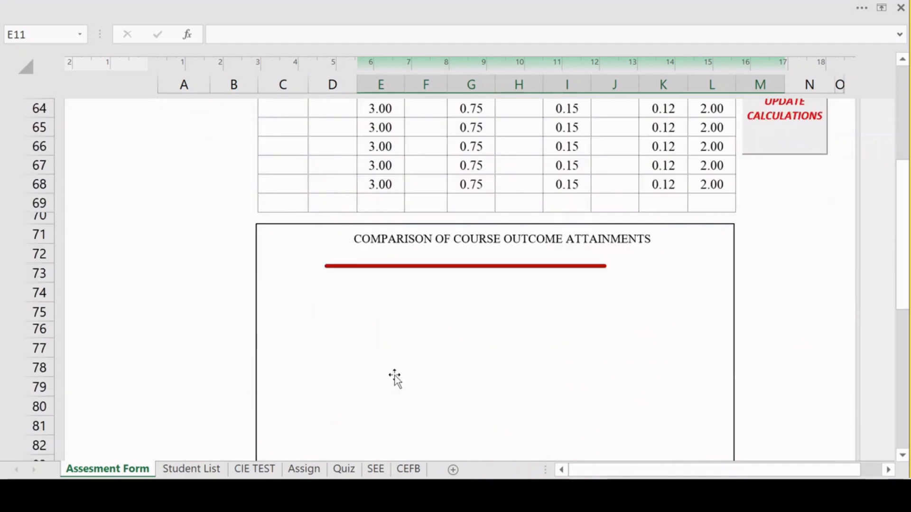
pyautogui.scroll(-4, 396, 378)
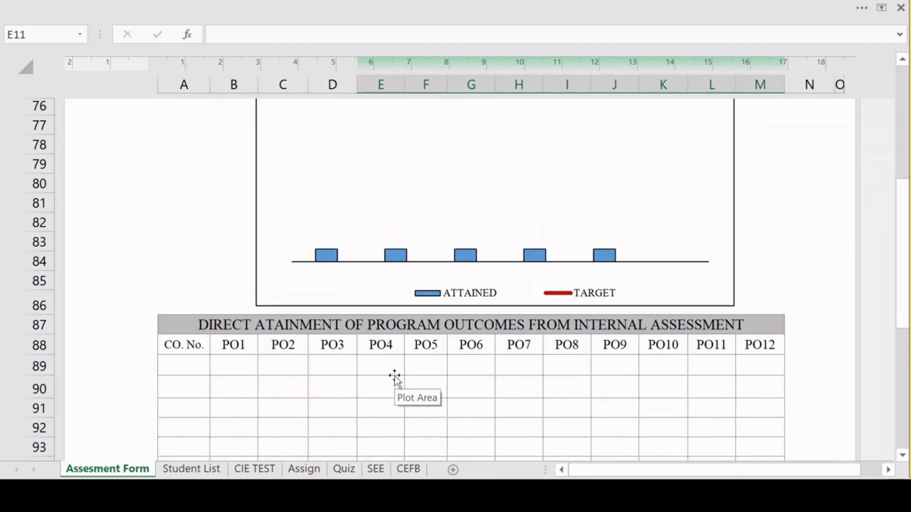
pyautogui.scroll(7, 394, 376)
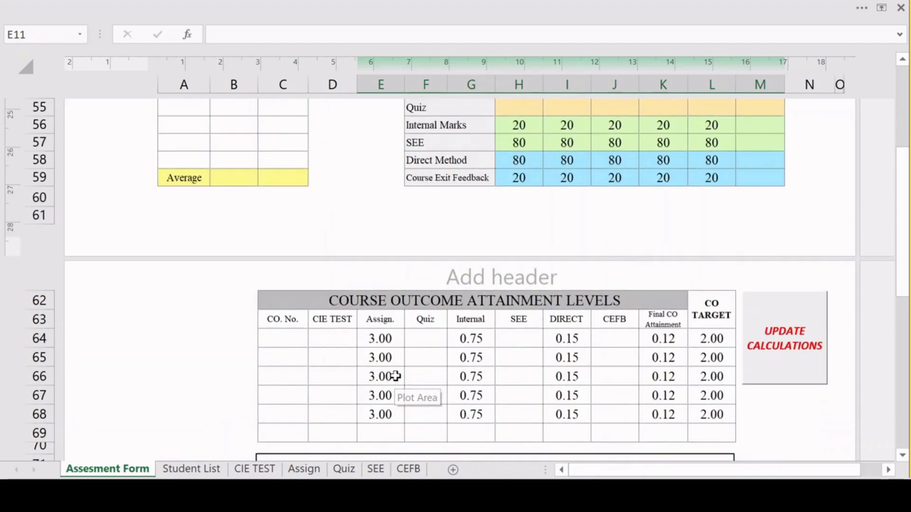
pyautogui.scroll(4, 396, 376)
pyautogui.scroll(4, 468, 342)
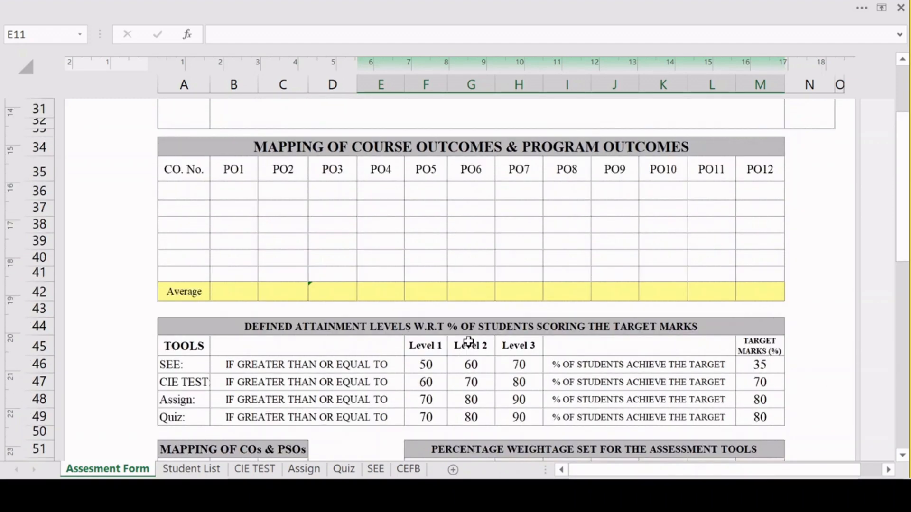
pyautogui.scroll(5, 468, 341)
pyautogui.scroll(1, 467, 340)
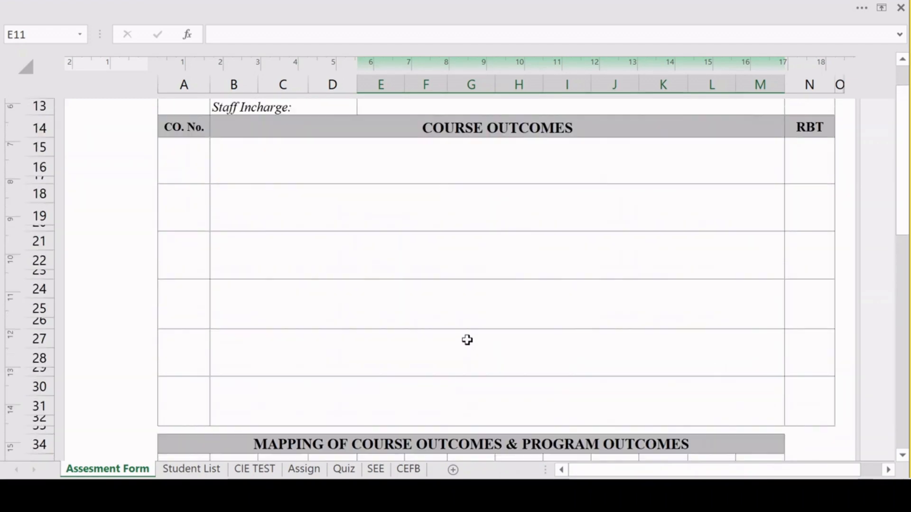
pyautogui.scroll(3, 467, 341)
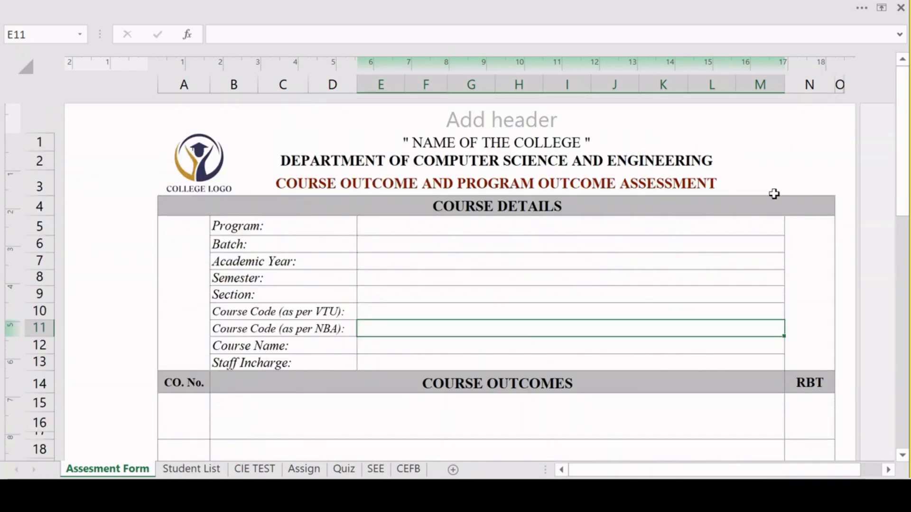
# Set the department heading to DEPARTMENT OF ELECTRONICS AND COMMUNICATION ENGINEERING and the program to B.E. in Electronics & Communication Engineering.
pyautogui.click(675, 162)
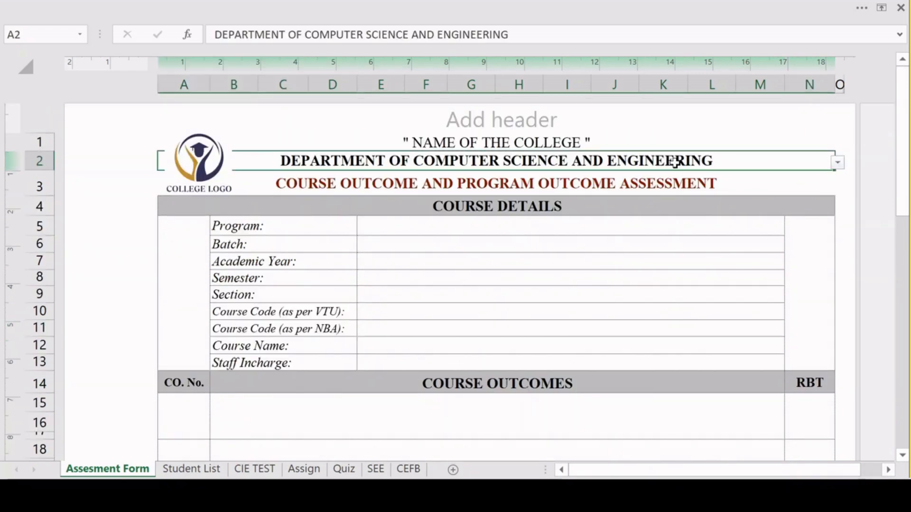
pyautogui.click(838, 163)
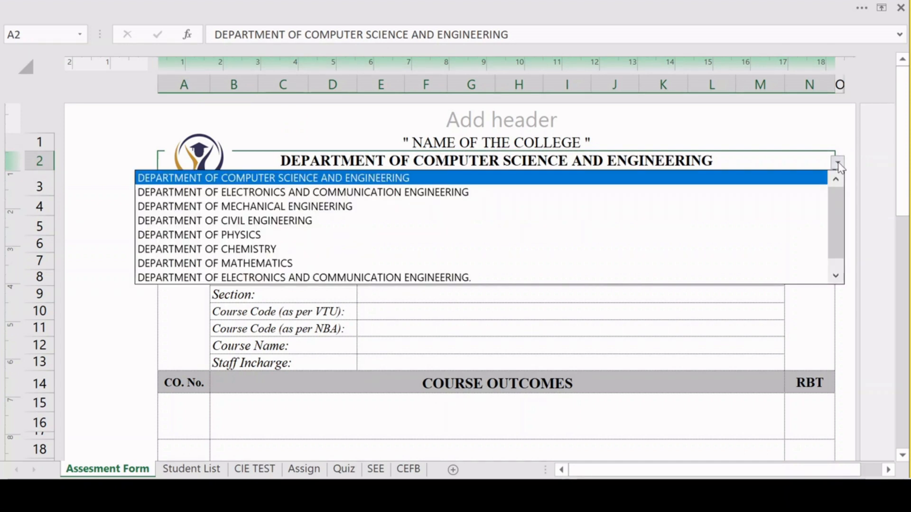
pyautogui.click(406, 193)
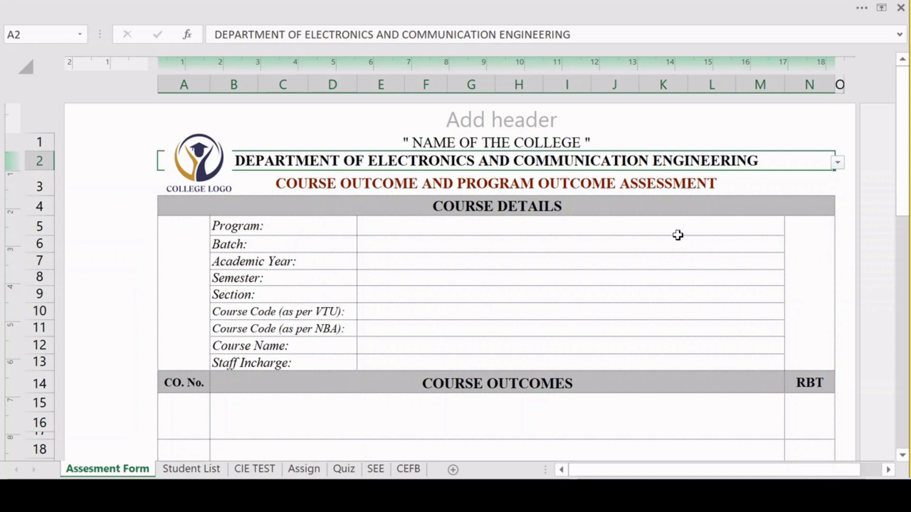
pyautogui.click(479, 230)
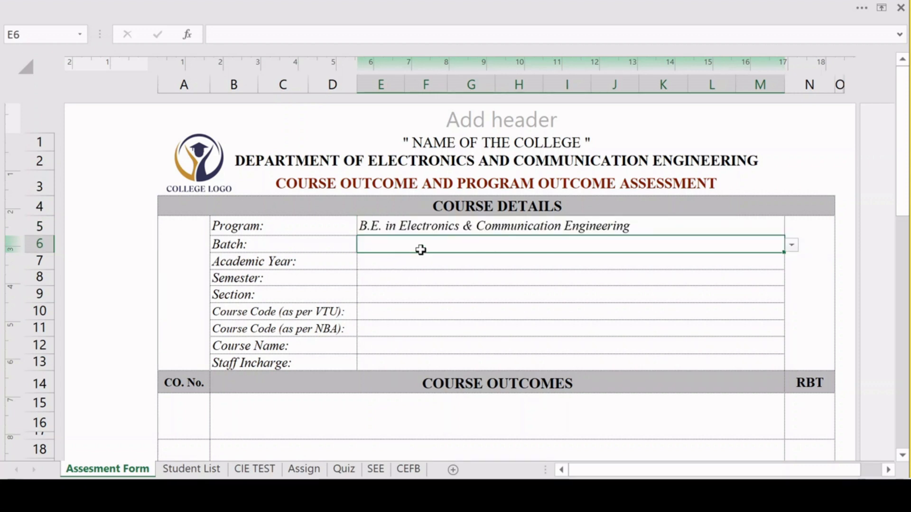
# Set the batch to 2019-23 and the academic year to 2022-23 in the course details.
pyautogui.click(790, 249)
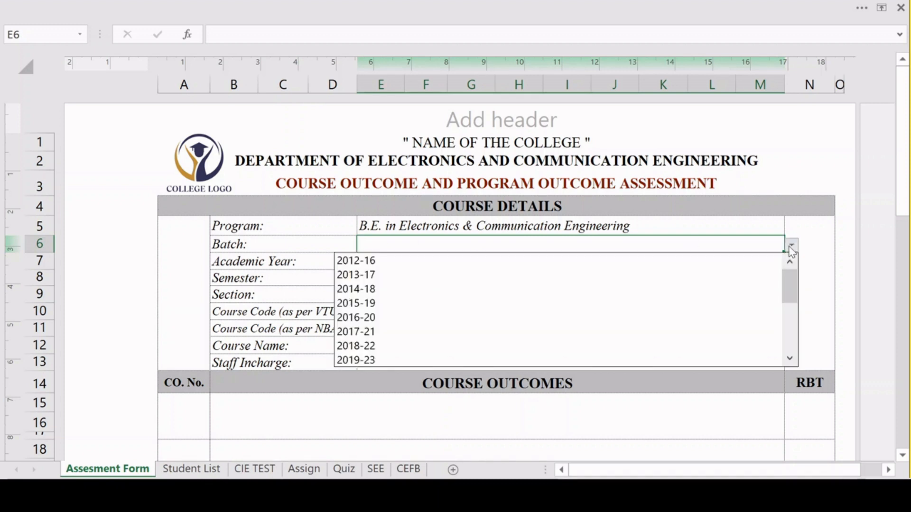
pyautogui.click(360, 362)
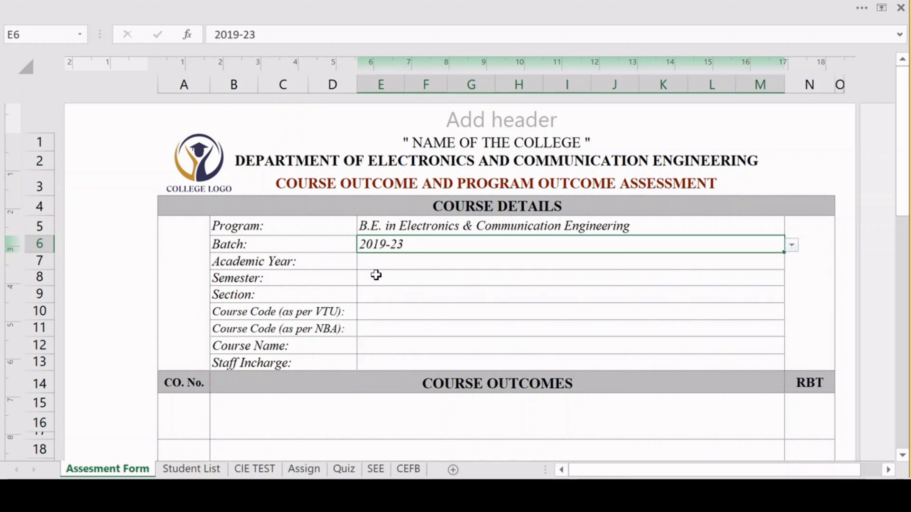
pyautogui.click(408, 263)
pyautogui.click(792, 263)
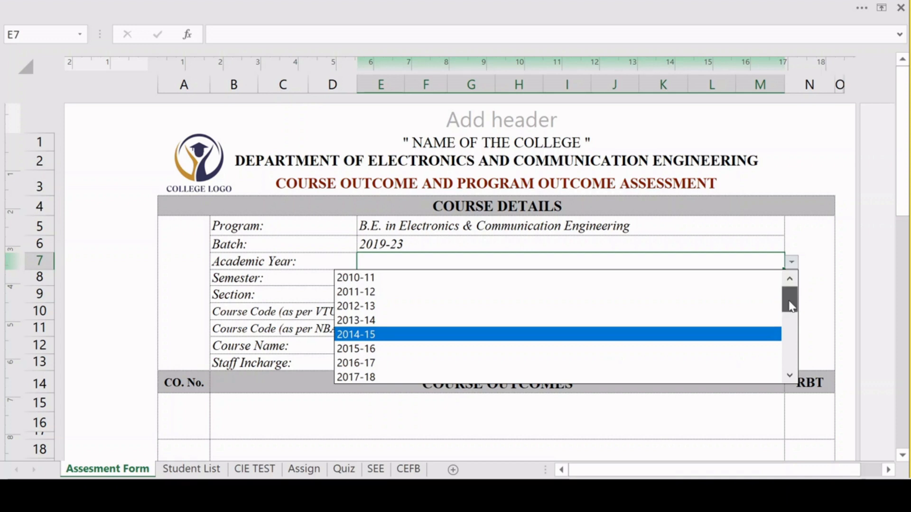
pyautogui.moveTo(787, 301); pyautogui.dragTo(791, 327)
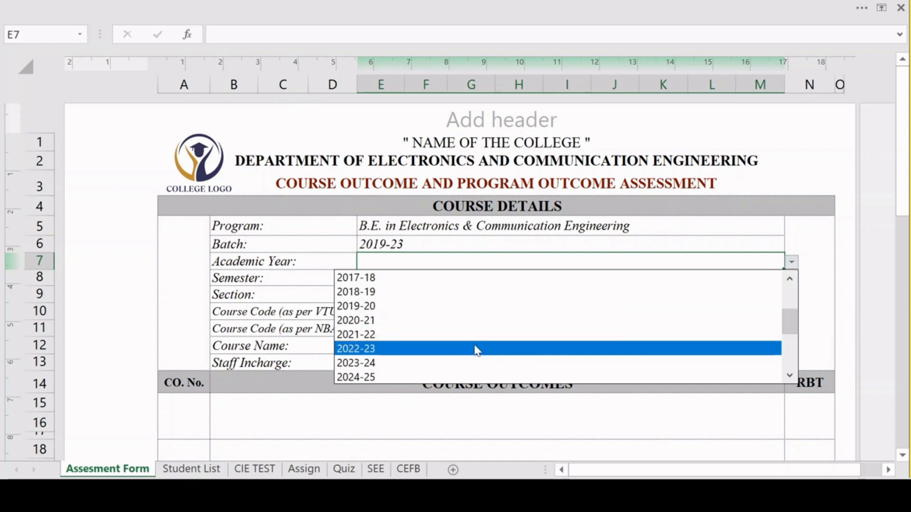
pyautogui.click(450, 349)
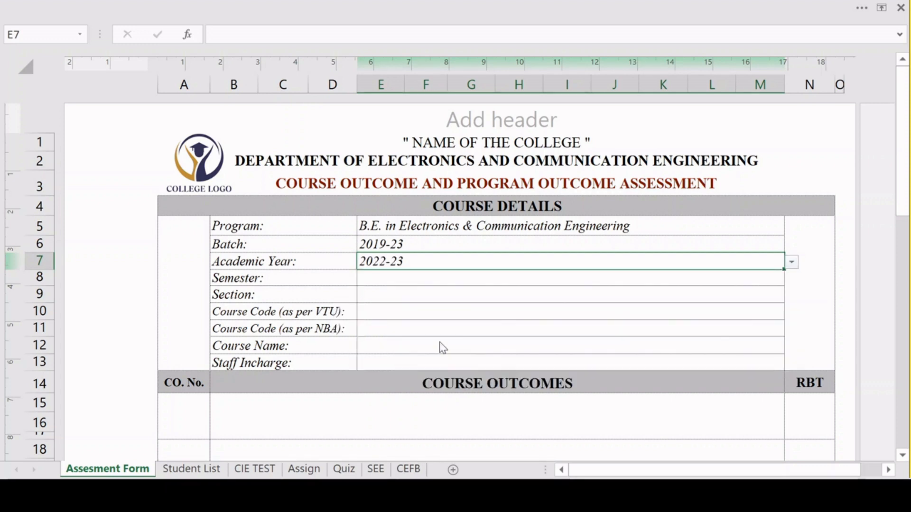
# Set the semester to VII and the section to NA in the course details.
pyautogui.click(394, 282)
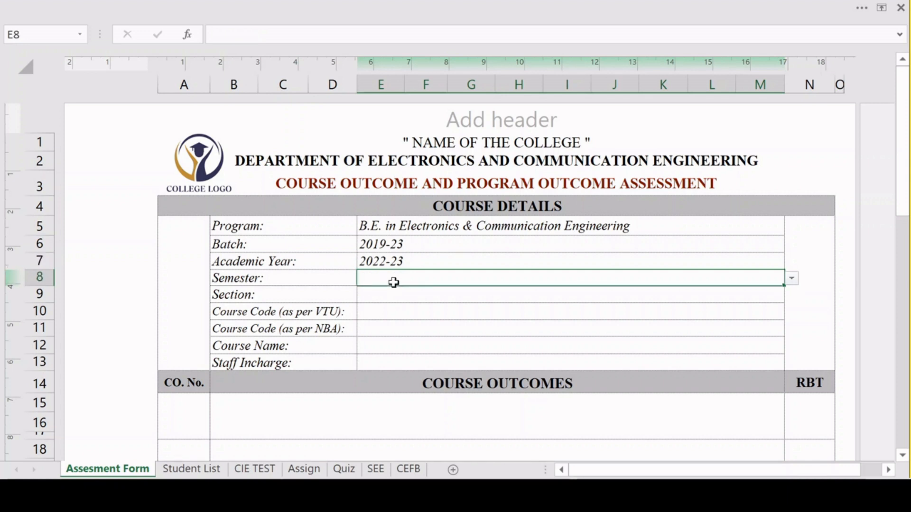
pyautogui.click(791, 282)
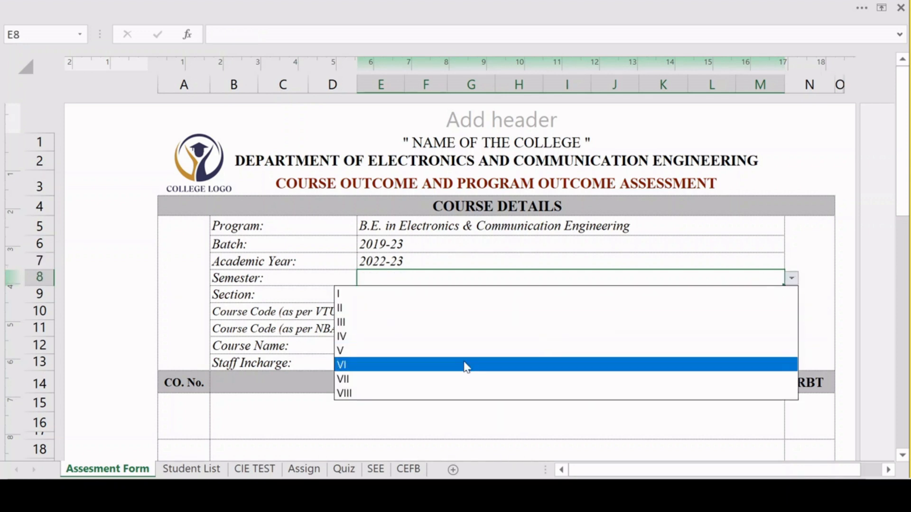
pyautogui.click(449, 380)
pyautogui.click(386, 294)
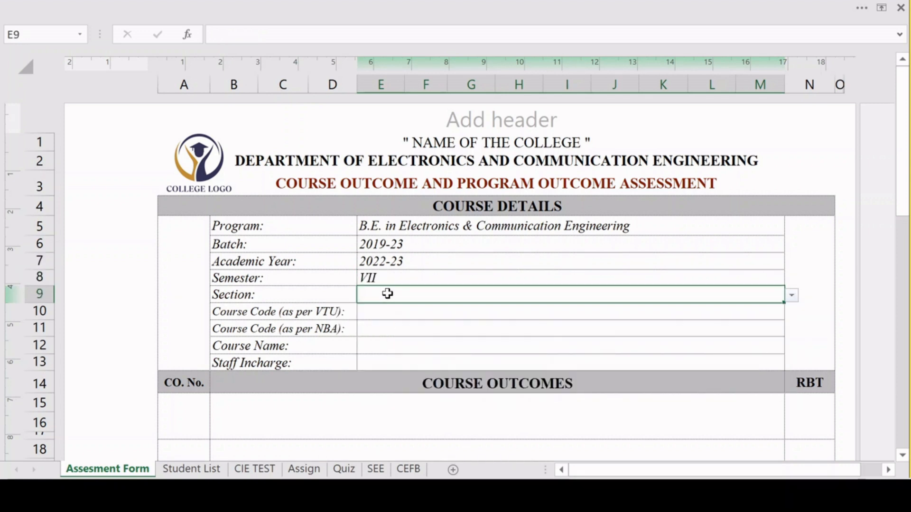
pyautogui.click(791, 297)
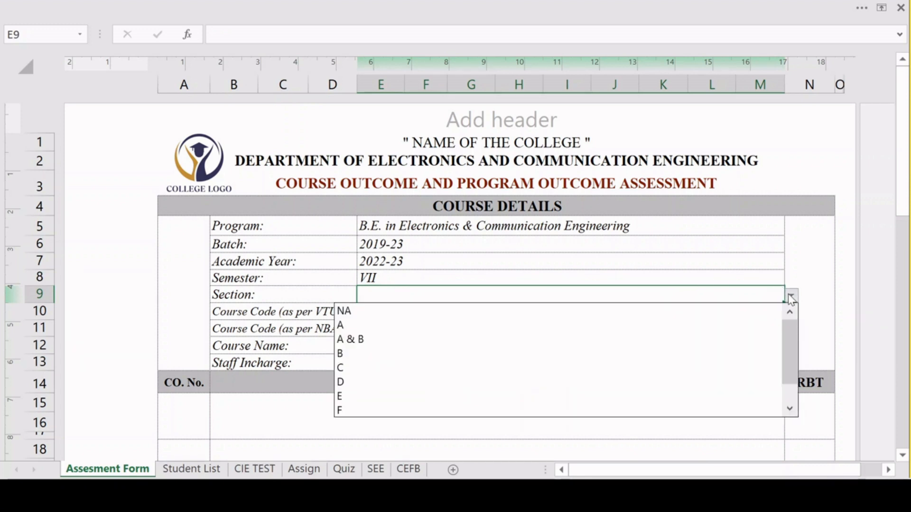
pyautogui.click(520, 313)
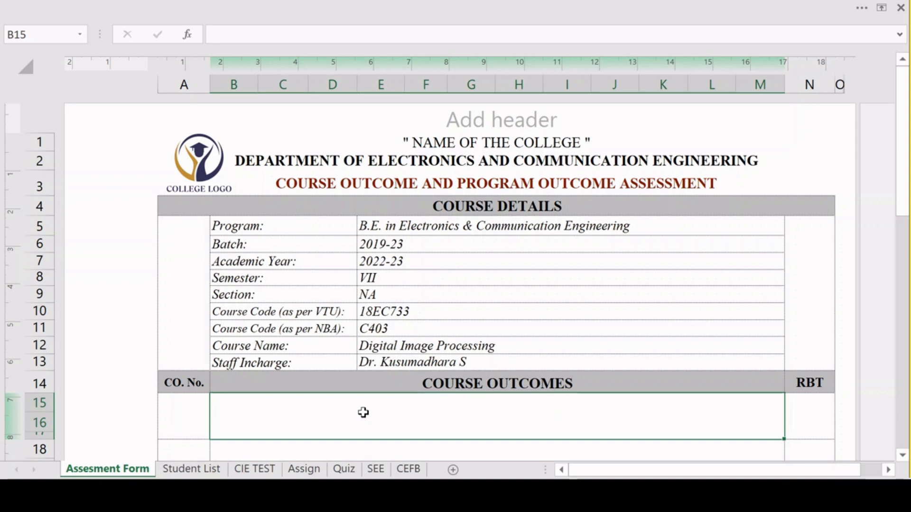
# Paste the text "Your Course Outcome here" into the first row under COURSE OUTCOMES.
pyautogui.scroll(-4, 364, 412)
pyautogui.press('Tab')
pyautogui.doubleClick(253, 169)
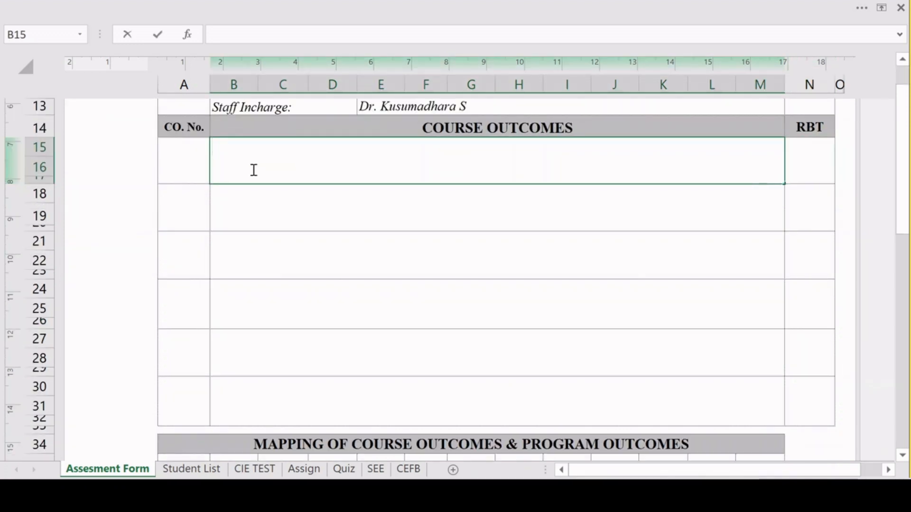
pyautogui.write('v')
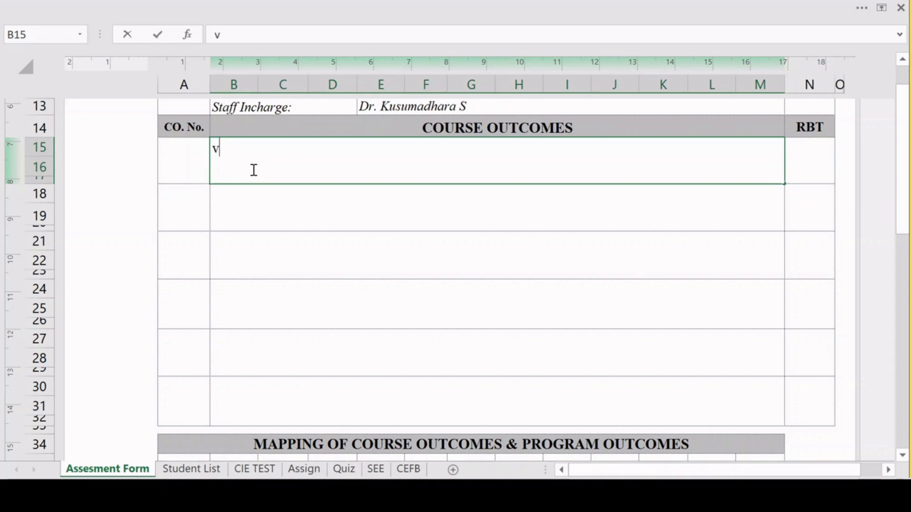
pyautogui.press('BackSpace')
pyautogui.write('Your Course Outcome here')
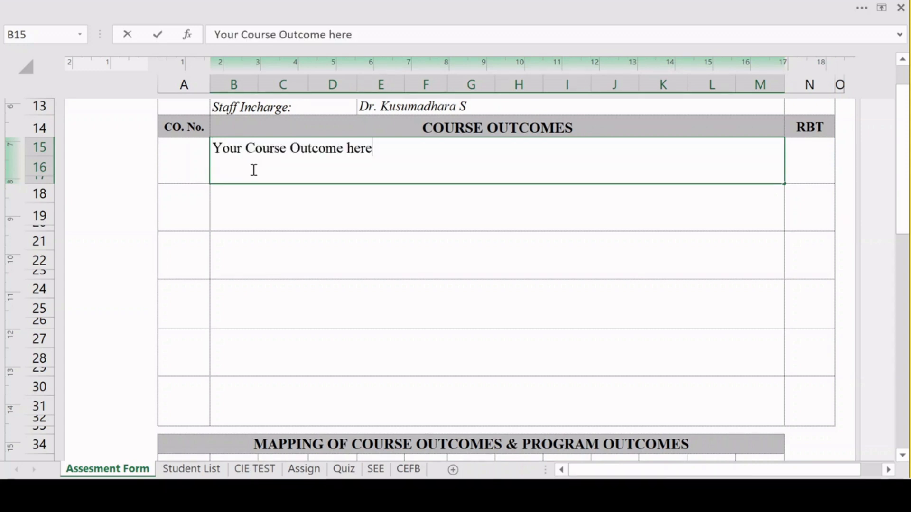
# Paste the text "Your Course Outcome here" into the second and third rows under COURSE OUTCOMES.
pyautogui.click(256, 213)
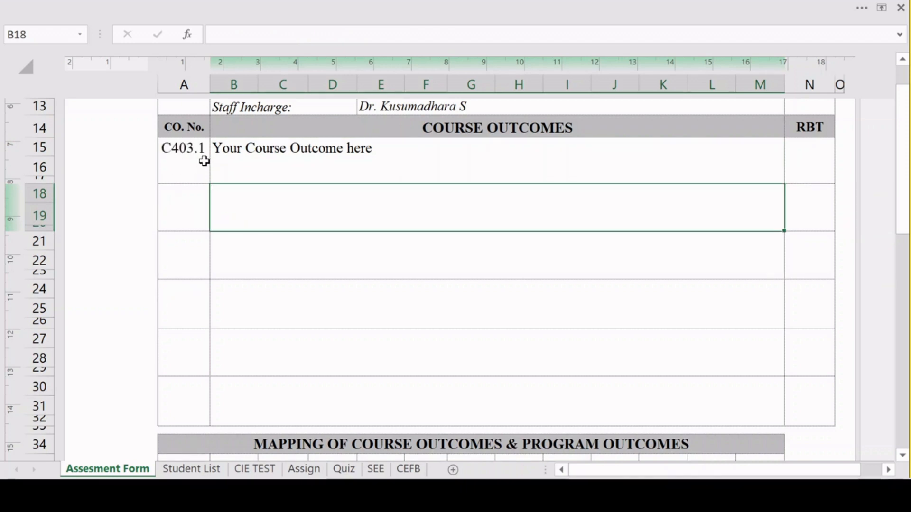
pyautogui.doubleClick(246, 202)
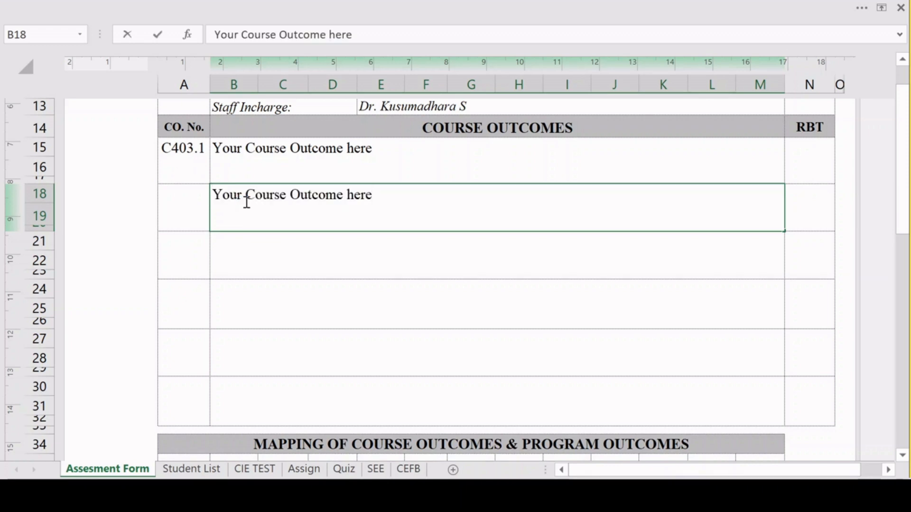
pyautogui.doubleClick(251, 256)
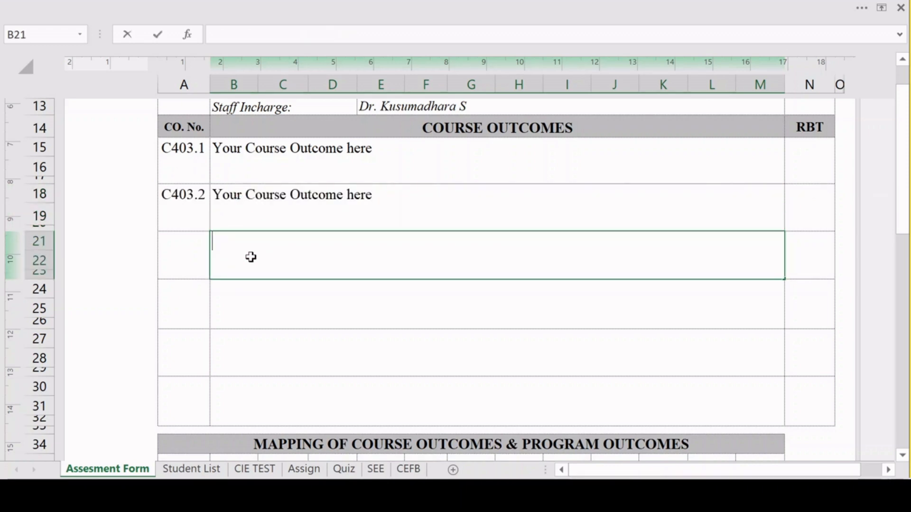
pyautogui.write('Your Course Outcome here')
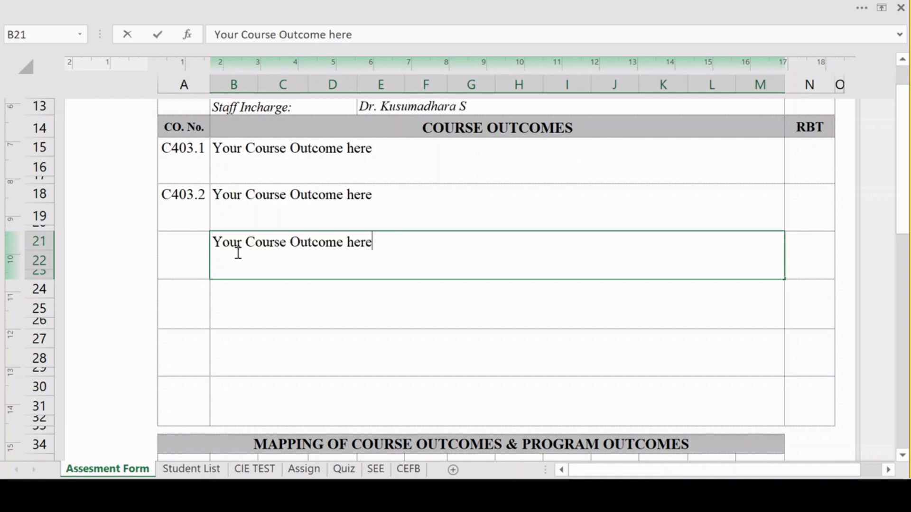
# Fill the fourth and fifth rows under COURSE OUTCOMES with the same text, "Your Course Outcome here".
pyautogui.click(260, 300)
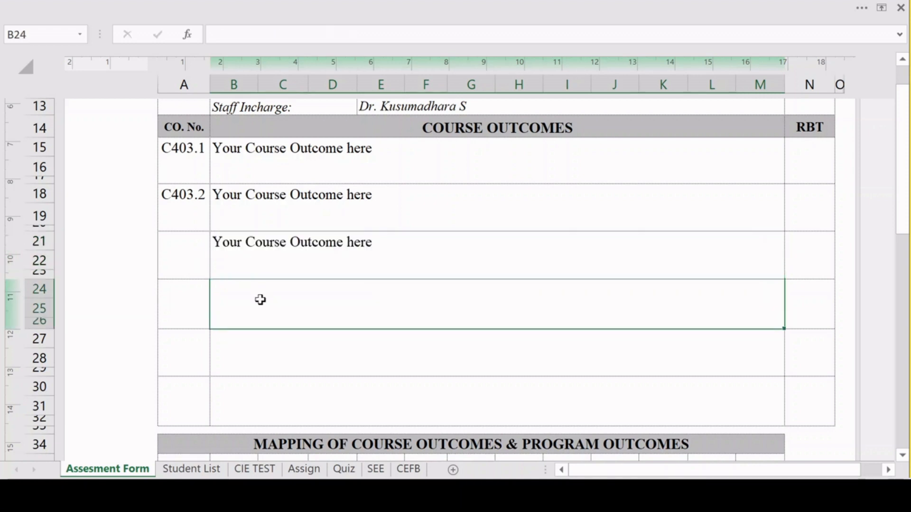
pyautogui.doubleClick(260, 300)
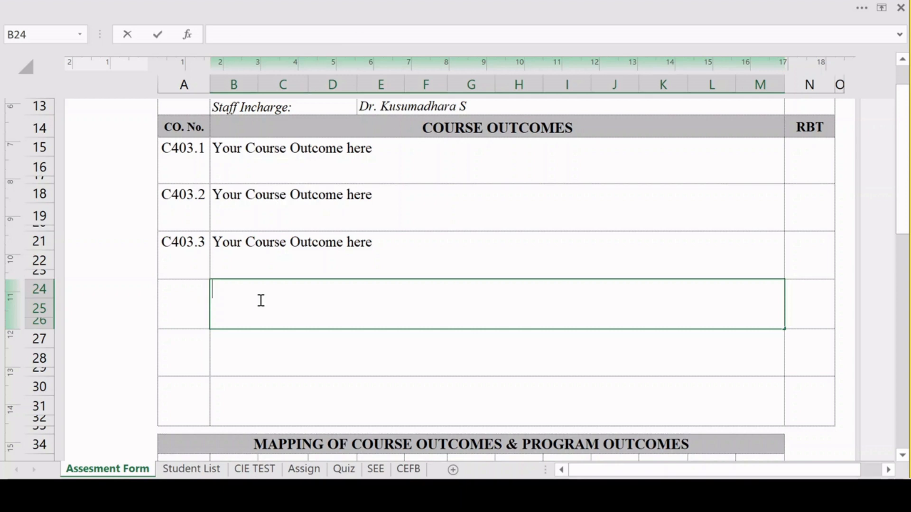
pyautogui.write('Your Course Outcome here')
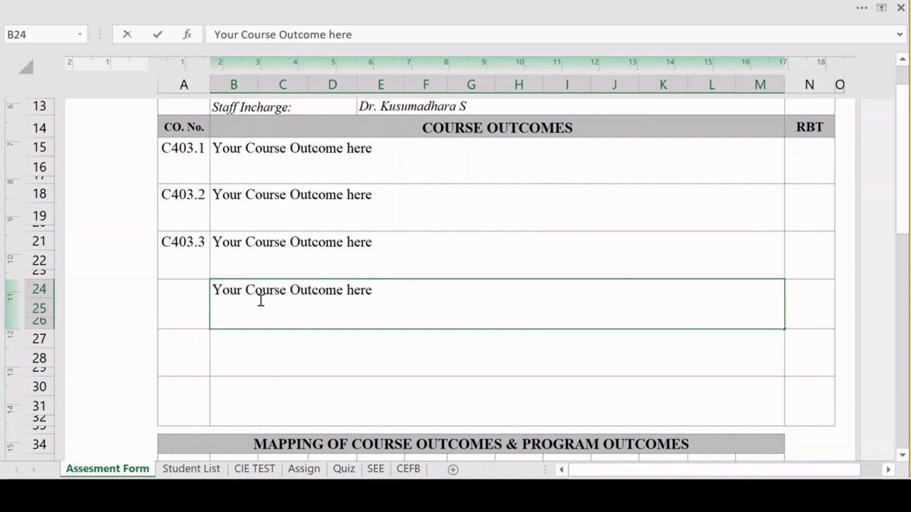
pyautogui.click(270, 350)
pyautogui.doubleClick(271, 350)
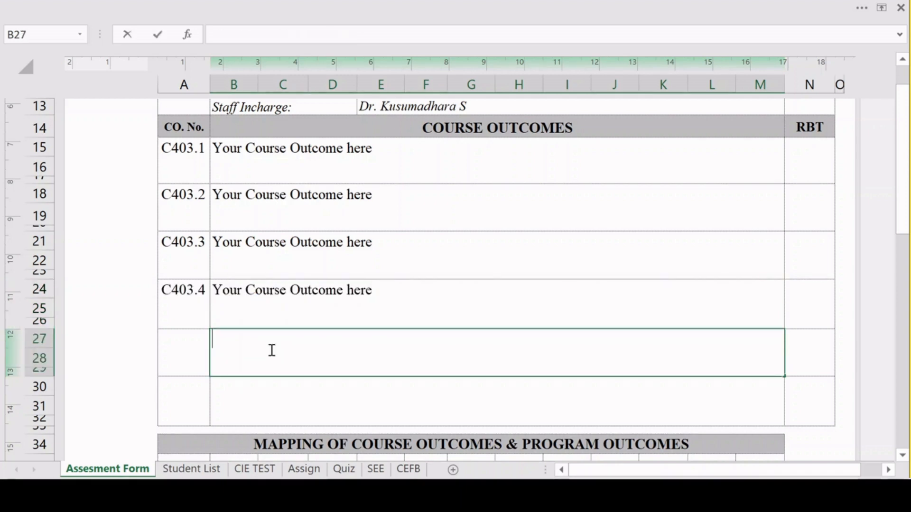
pyautogui.write('Your Course Outcome here')
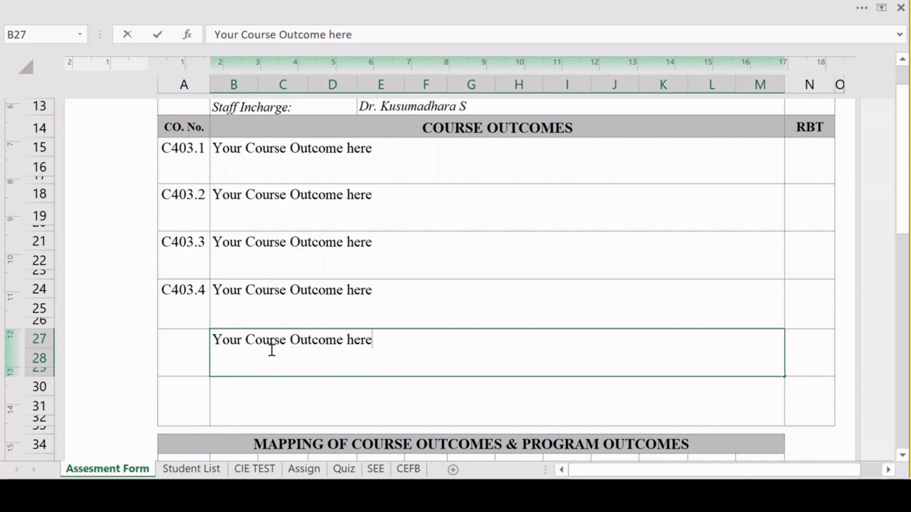
pyautogui.click(258, 394)
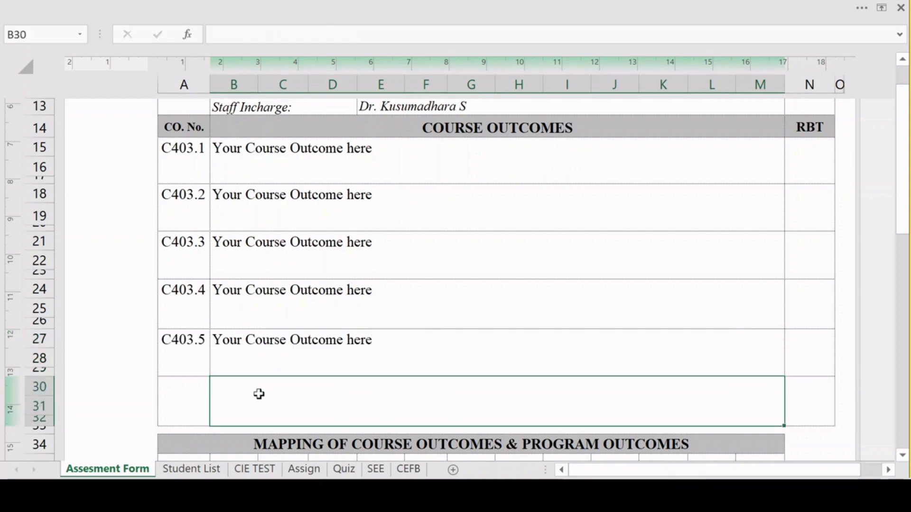
pyautogui.doubleClick(259, 394)
pyautogui.hotkey('alt', 'Tab')
# Set the RBT level to L2 for C403.1, L3 for C403.2 through C403.4, and L4 for C403.5.
pyautogui.click(813, 171)
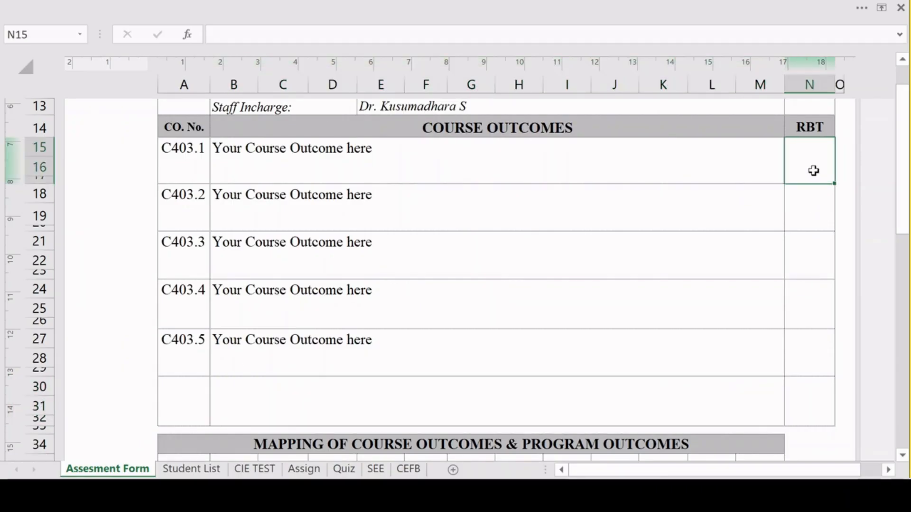
pyautogui.write('L2')
pyautogui.click(804, 213)
pyautogui.write('L')
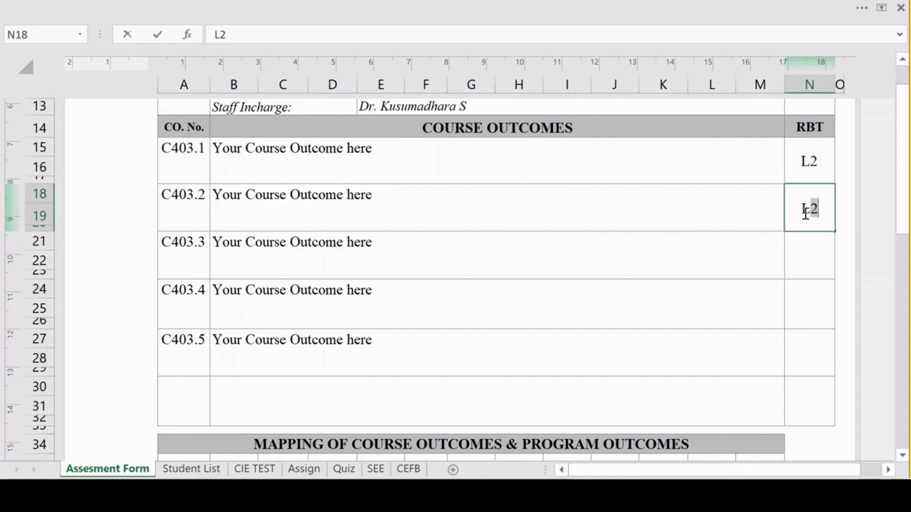
pyautogui.write('3')
pyautogui.click(814, 265)
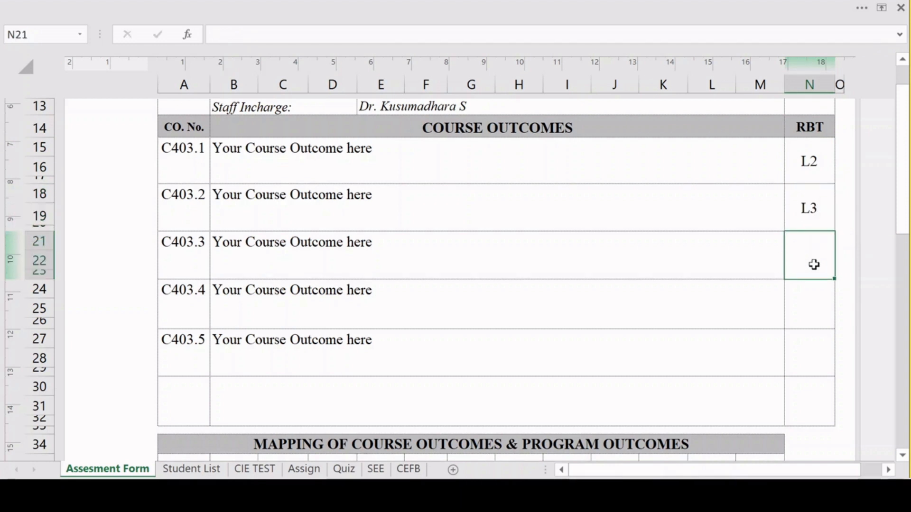
pyautogui.write('L3')
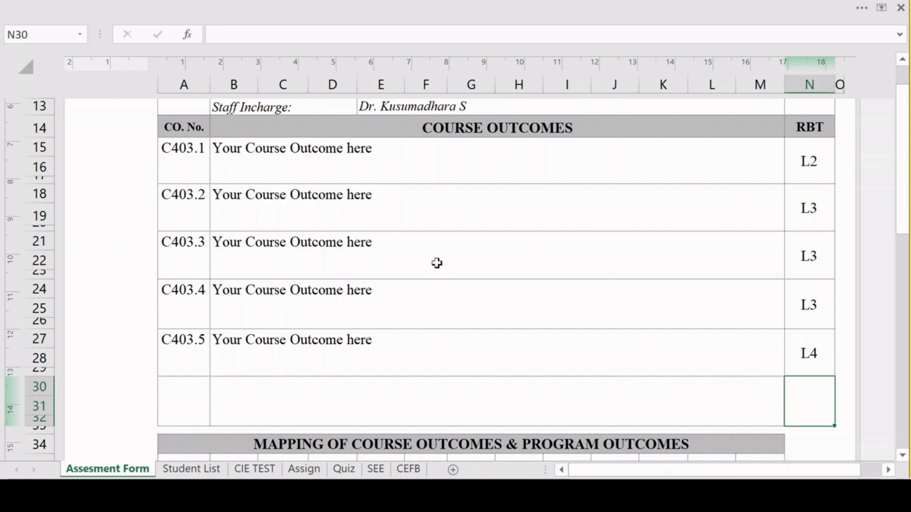
# Consult the correlation level definitions in sar-ug-t-ii-final-ver-06.pdf in Adobe Acrobat for the CO–PO mapping, and return to the Excel workbook.
pyautogui.scroll(-1, 436, 264)
pyautogui.scroll(-1, 437, 264)
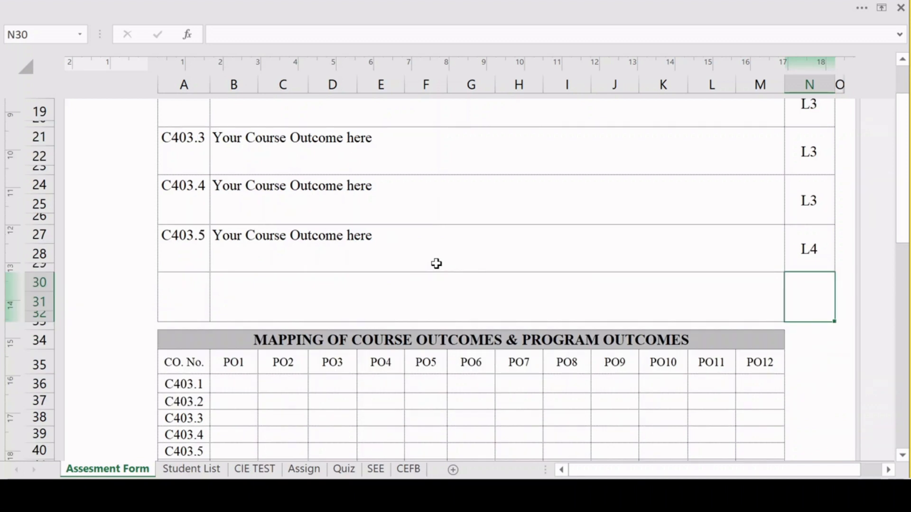
pyautogui.scroll(-1, 432, 308)
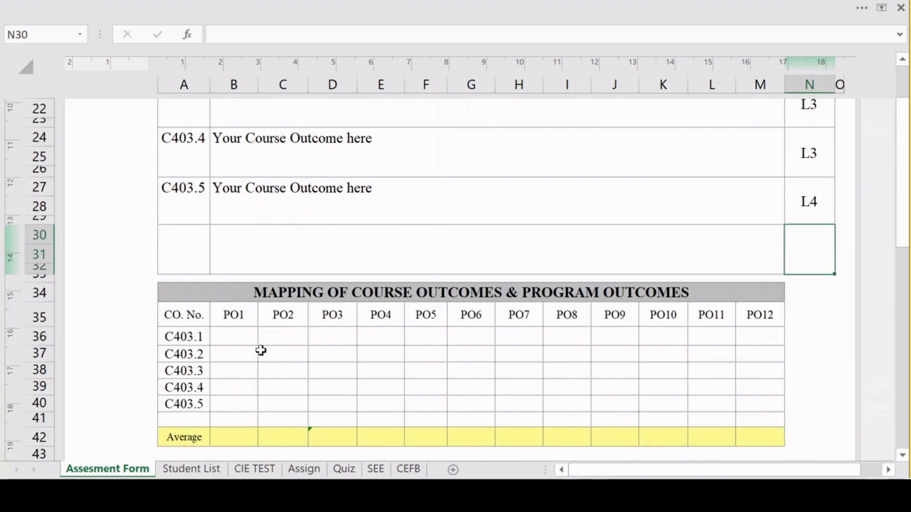
pyautogui.click(245, 345)
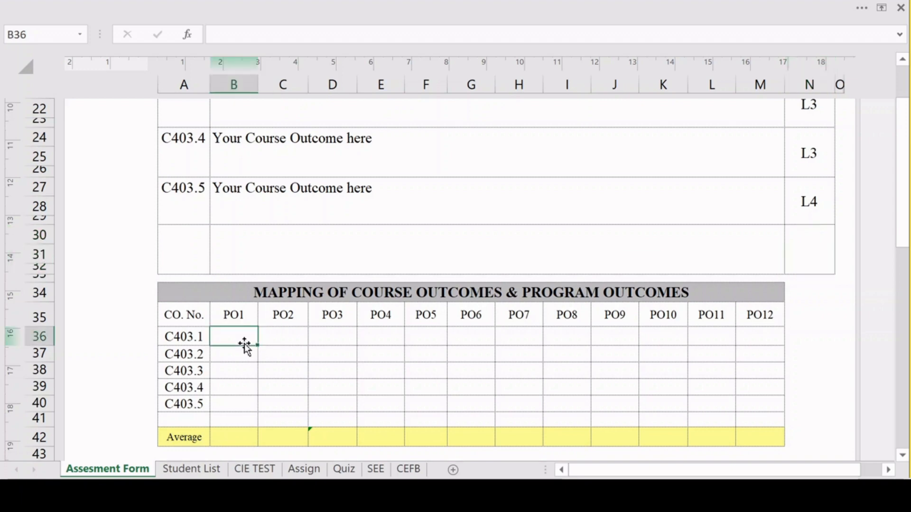
pyautogui.hotkey('alt', 'Tab')
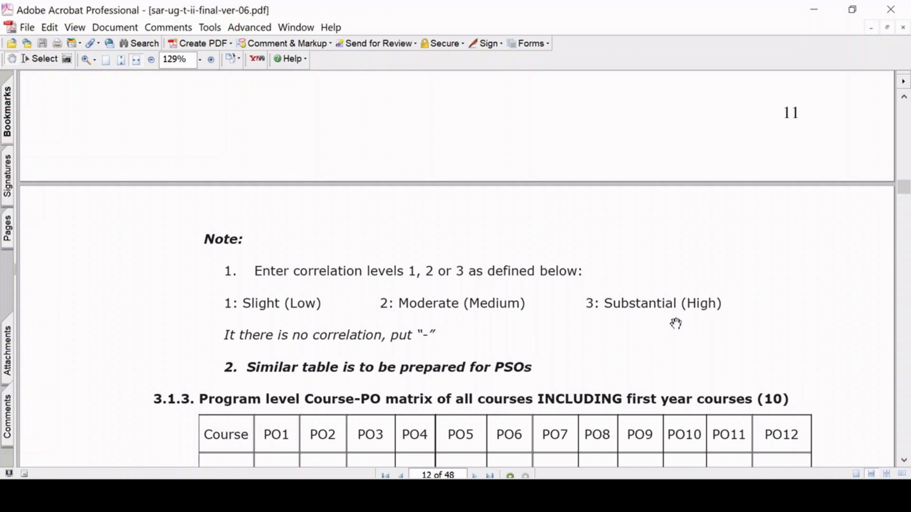
pyautogui.hotkey('alt', 'Tab')
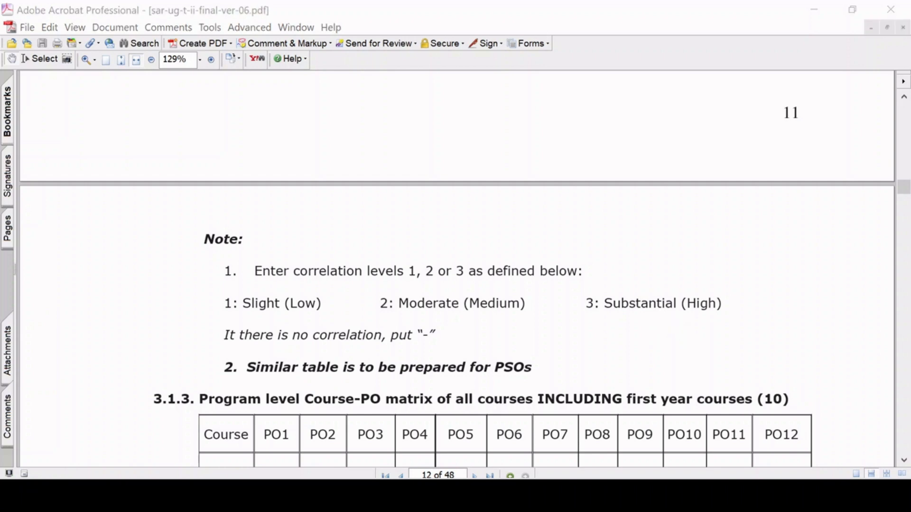
pyautogui.hotkey('alt', 'Tab')
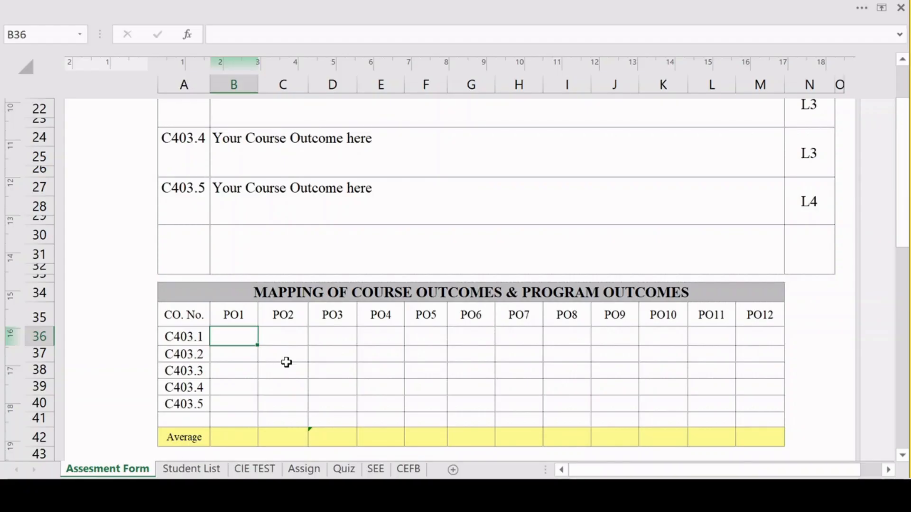
# Enter correlation level 2 for C403.1 with PO1, C403.2 with PO2, C403.3 with PO3 and C403.4 with PO4 in the mapping table.
pyautogui.write('2')
pyautogui.click(276, 358)
pyautogui.write('2')
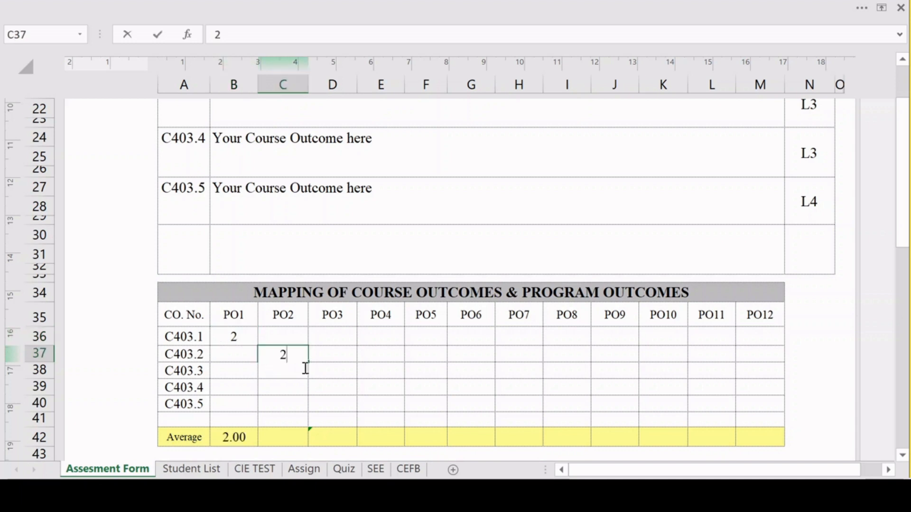
pyautogui.click(323, 372)
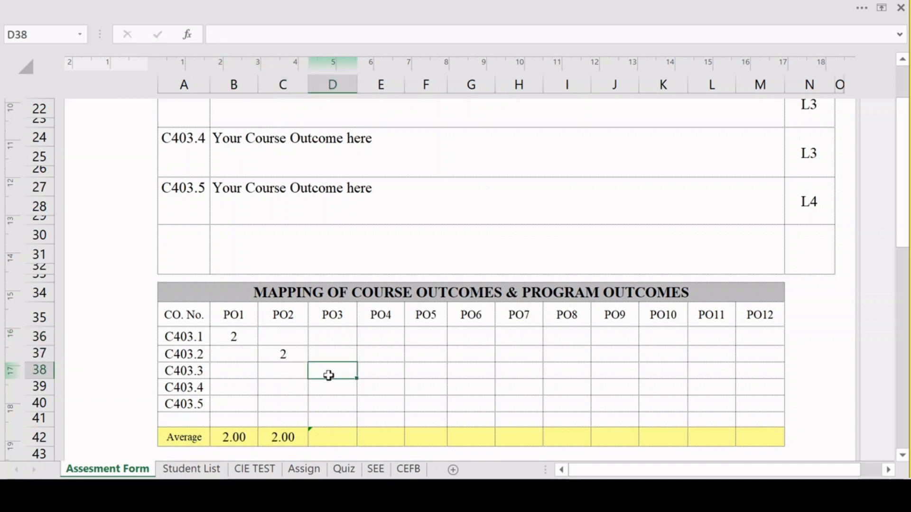
pyautogui.write('2')
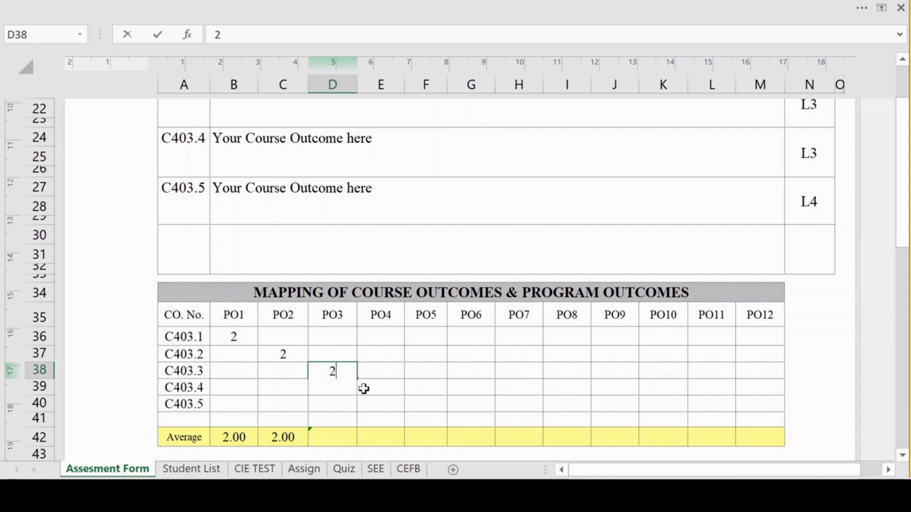
pyautogui.click(387, 390)
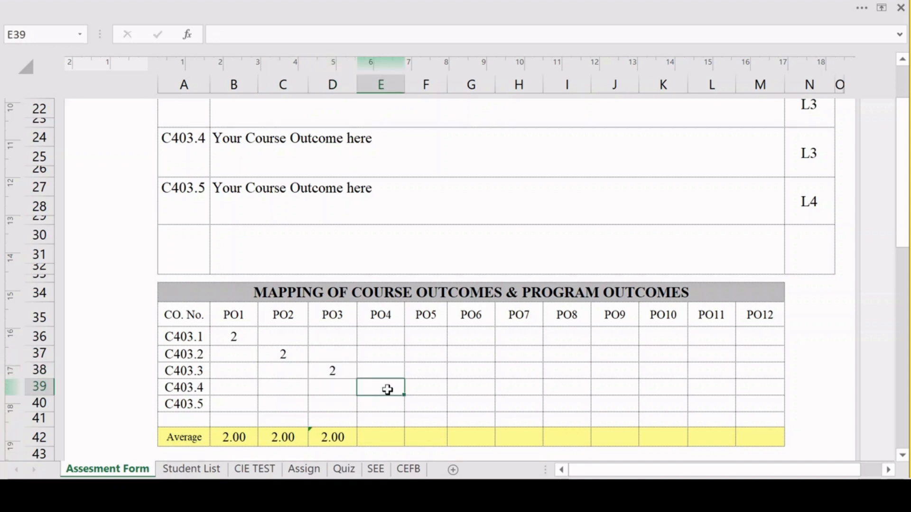
pyautogui.write('2')
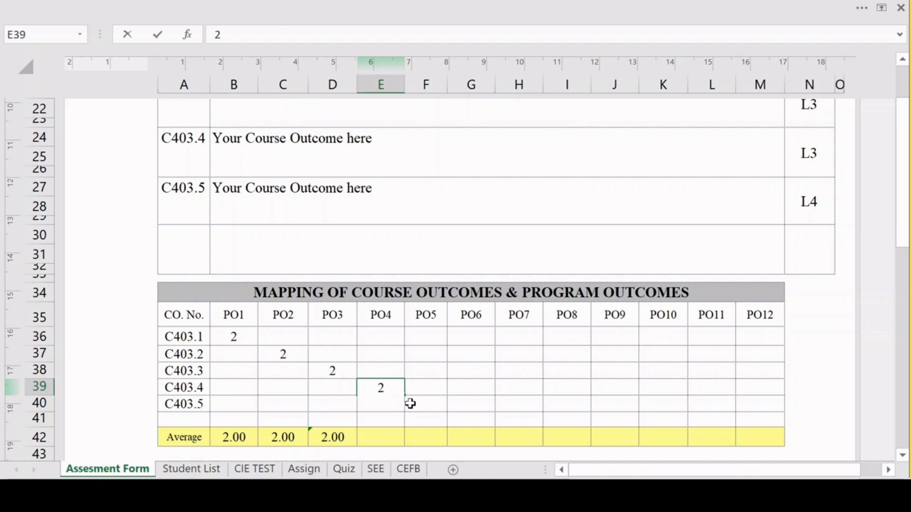
# Map C403.5 to PO5, PO11 and PO12 with correlation level 3, and to PO1 with level 2.
pyautogui.click(432, 405)
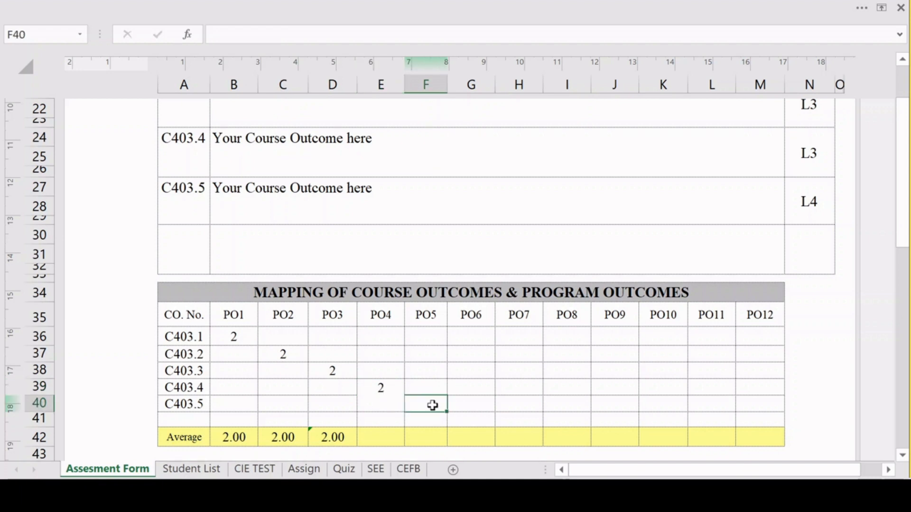
pyautogui.write('2')
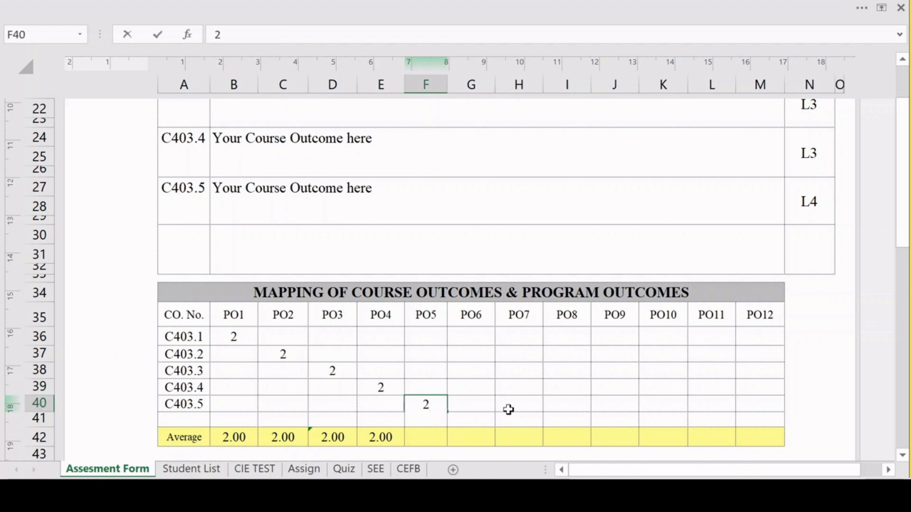
pyautogui.press('Escape')
pyautogui.write('3')
pyautogui.click(708, 404)
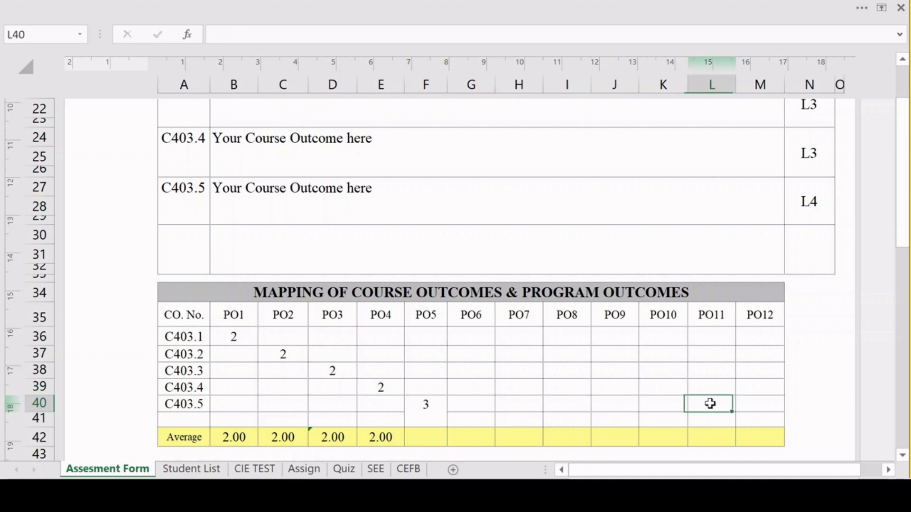
pyautogui.write('3')
pyautogui.click(755, 404)
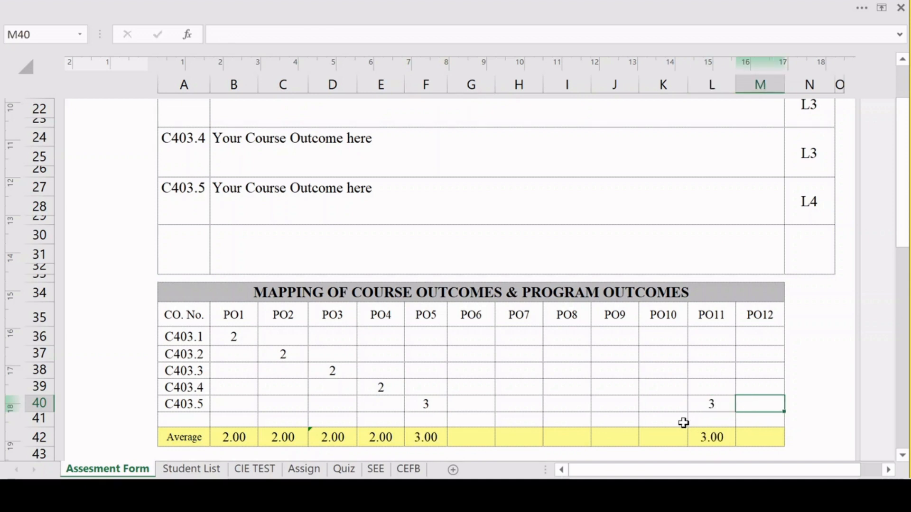
pyautogui.write('3')
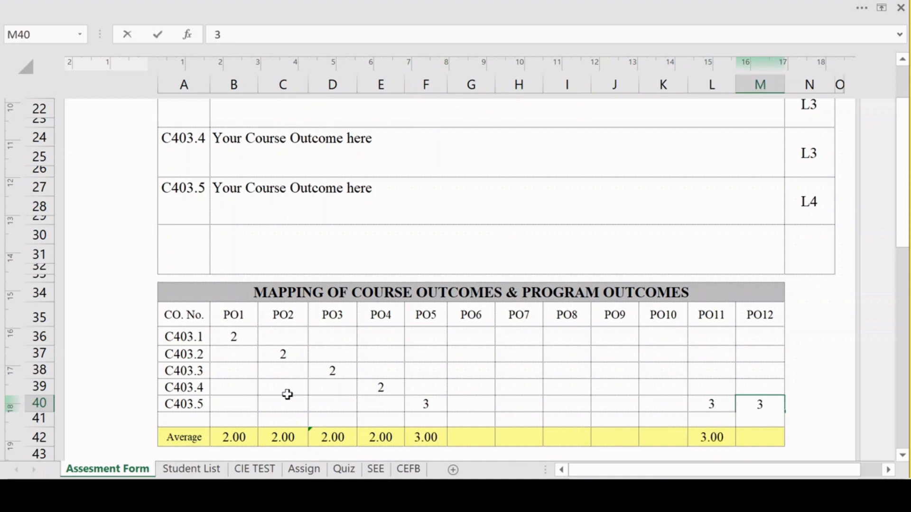
pyautogui.click(238, 406)
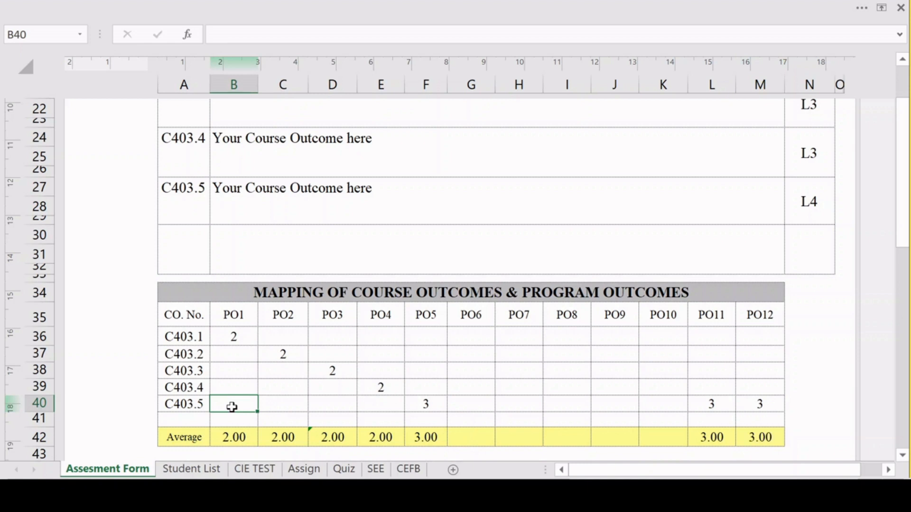
pyautogui.write('2')
pyautogui.click(498, 393)
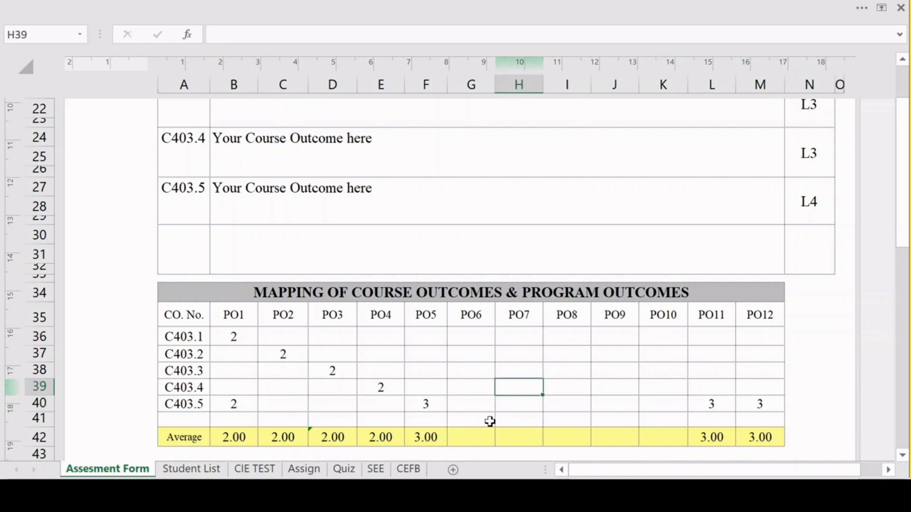
# Select the Average row from PO1 to PO12 in the CO–PO mapping table to check its computed values.
pyautogui.scroll(-1, 488, 421)
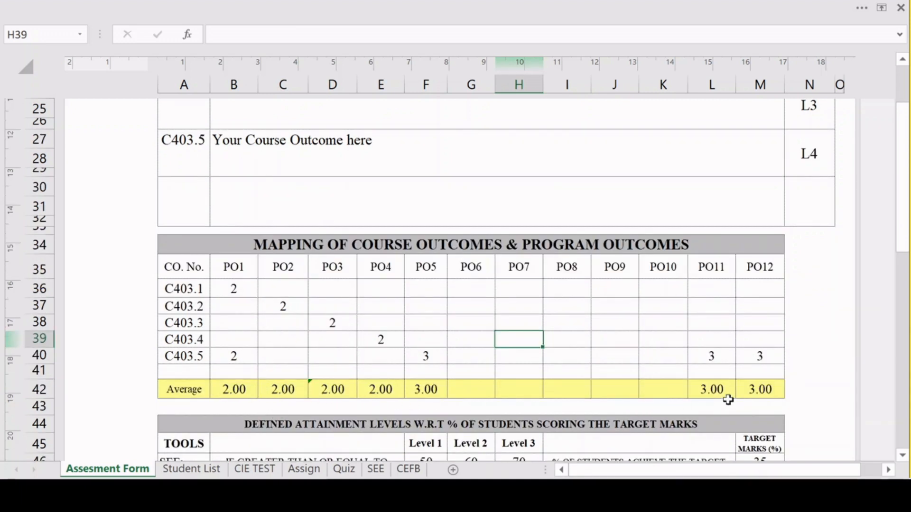
pyautogui.click(245, 391)
pyautogui.moveTo(245, 391); pyautogui.dragTo(753, 388)
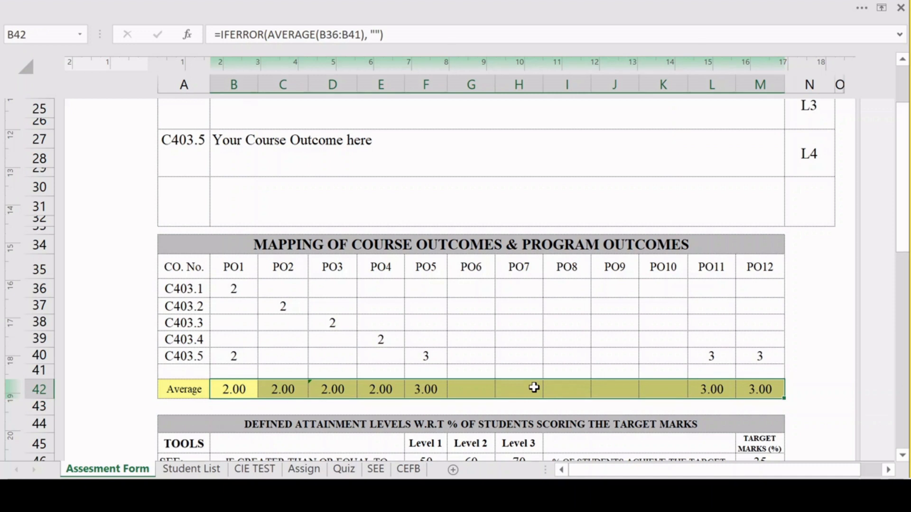
# Map C403.1 to PSO1 and C403.2 to PSO2 with correlation level 2, and C403.5 to PSO2 with level 3.
pyautogui.scroll(-8, 534, 387)
pyautogui.click(243, 145)
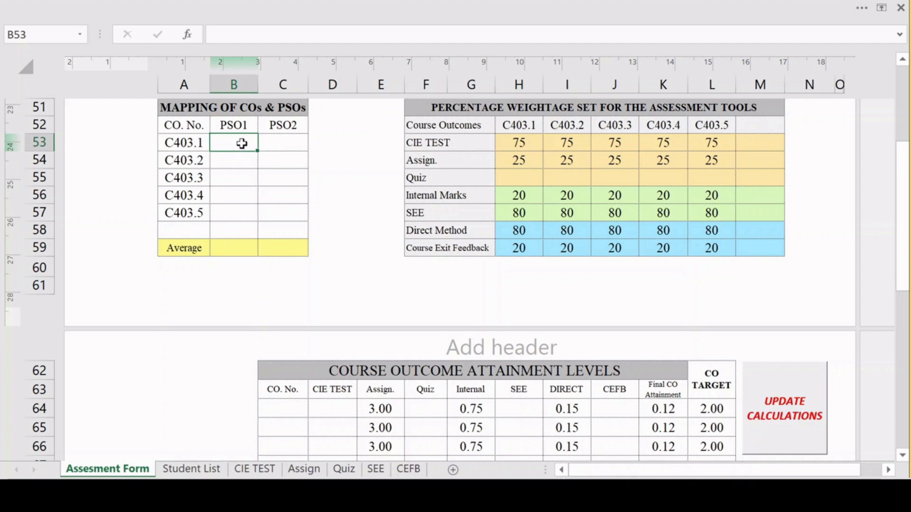
pyautogui.write('2')
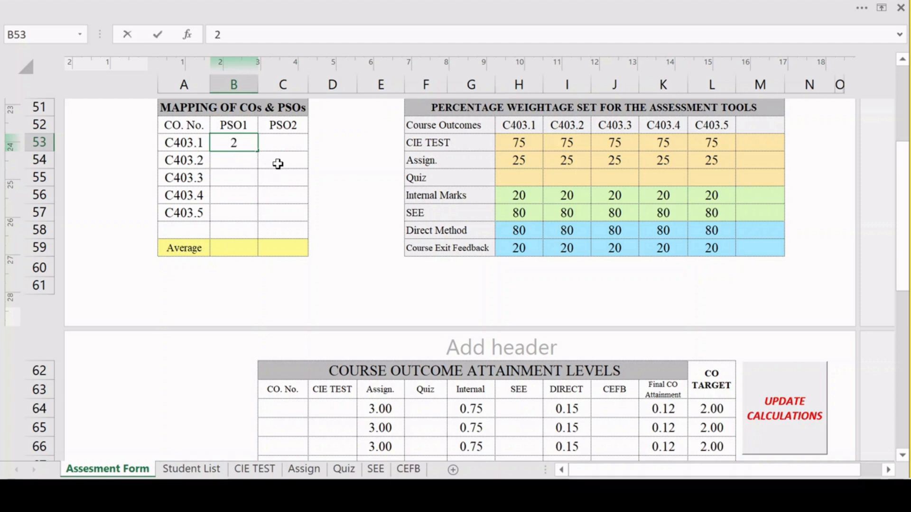
pyautogui.click(278, 163)
pyautogui.write('2')
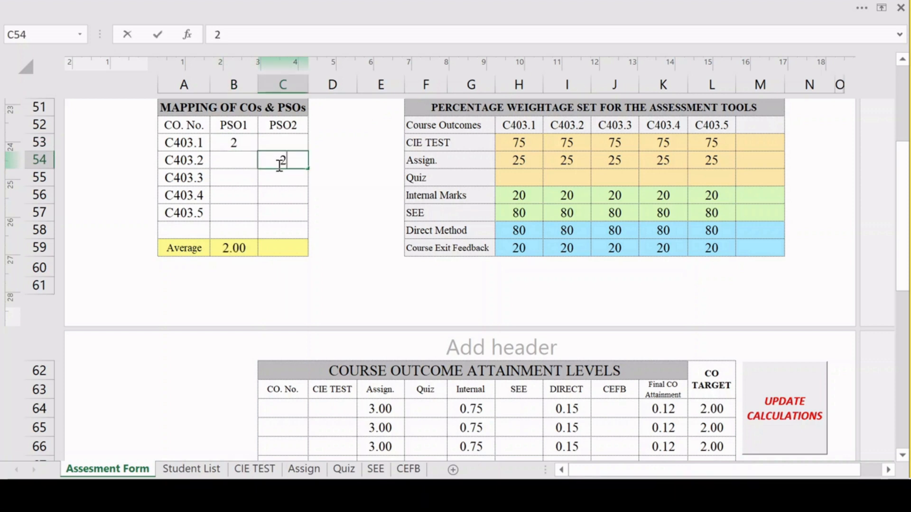
pyautogui.click(274, 211)
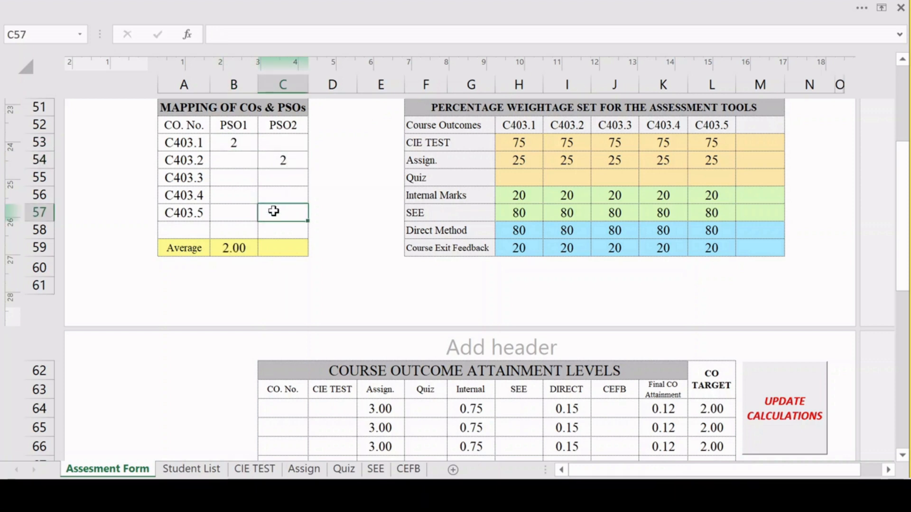
pyautogui.write('3')
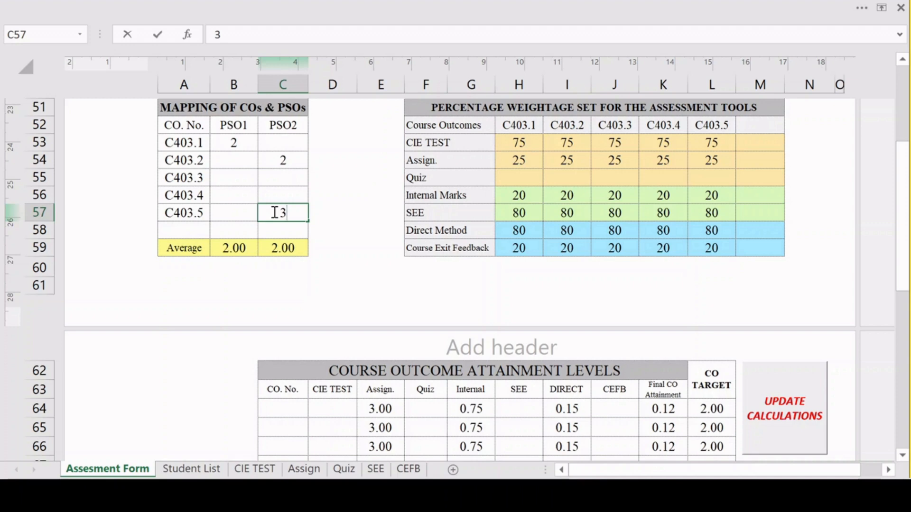
pyautogui.click(271, 230)
# Examine the defined attainment levels table for SEE, CIE TEST, Assign and Quiz, including the Level 1–3 thresholds and target marks.
pyautogui.scroll(4, 271, 230)
pyautogui.click(231, 362)
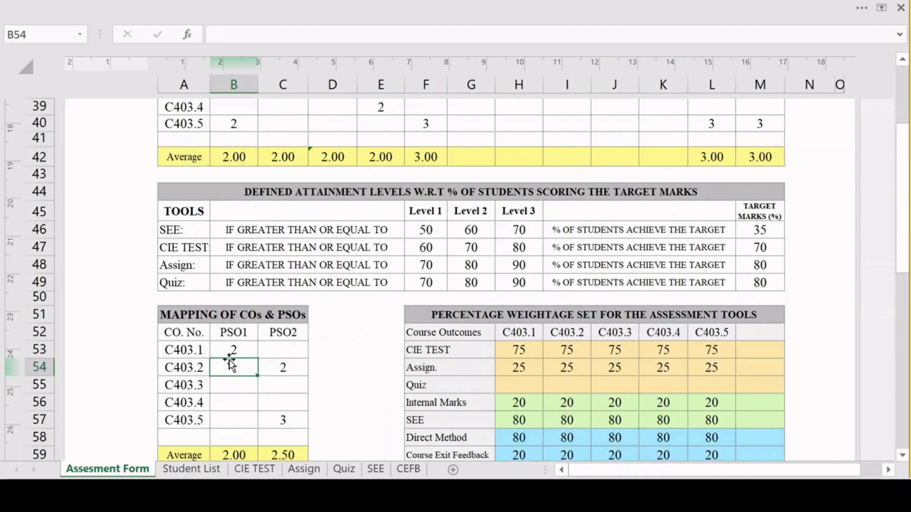
pyautogui.moveTo(169, 190); pyautogui.dragTo(311, 287)
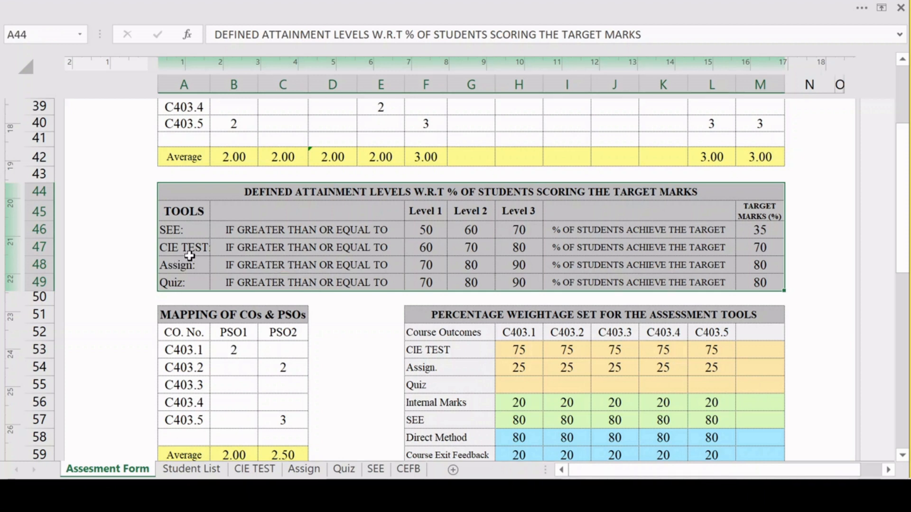
pyautogui.click(199, 227)
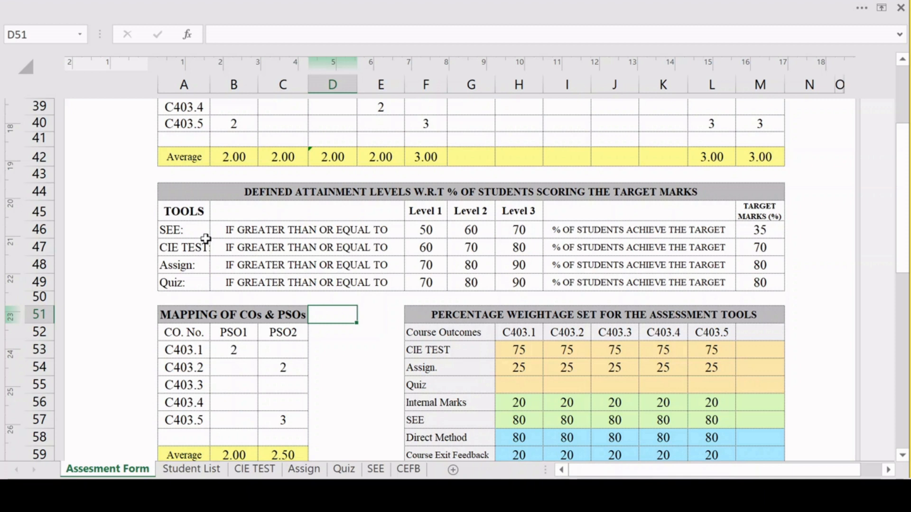
pyautogui.press('Down')
pyautogui.press('Down')
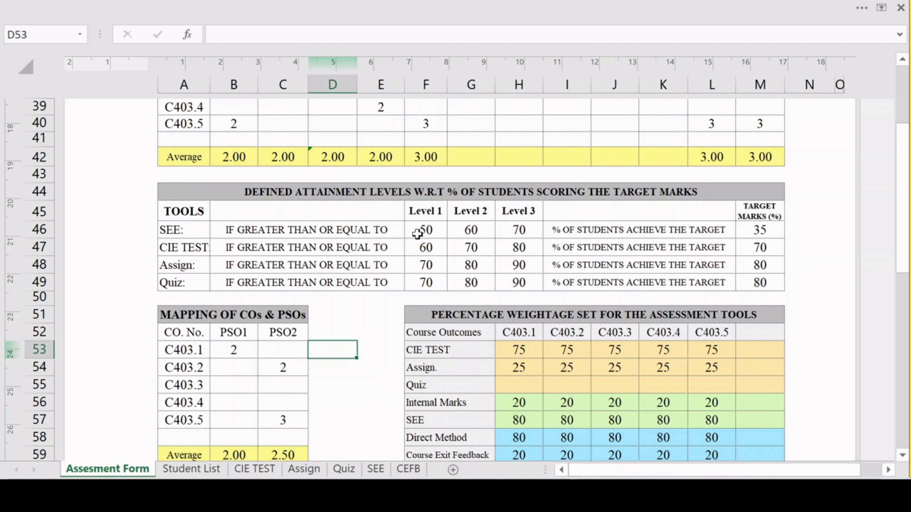
pyautogui.moveTo(431, 231); pyautogui.dragTo(512, 276)
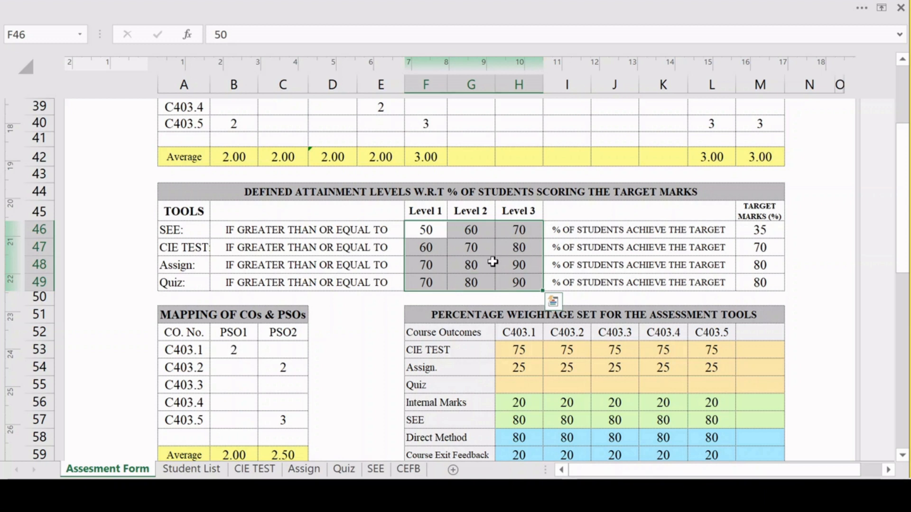
pyautogui.moveTo(755, 229); pyautogui.dragTo(765, 275)
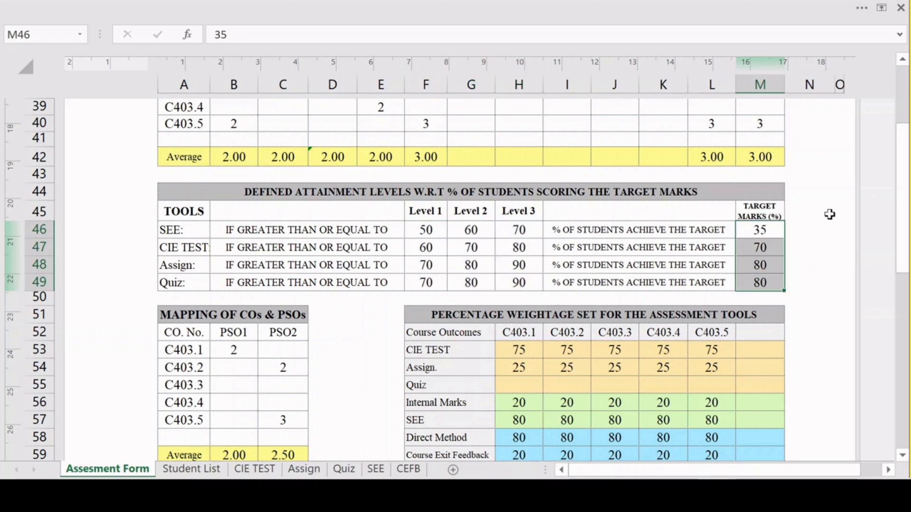
pyautogui.click(754, 235)
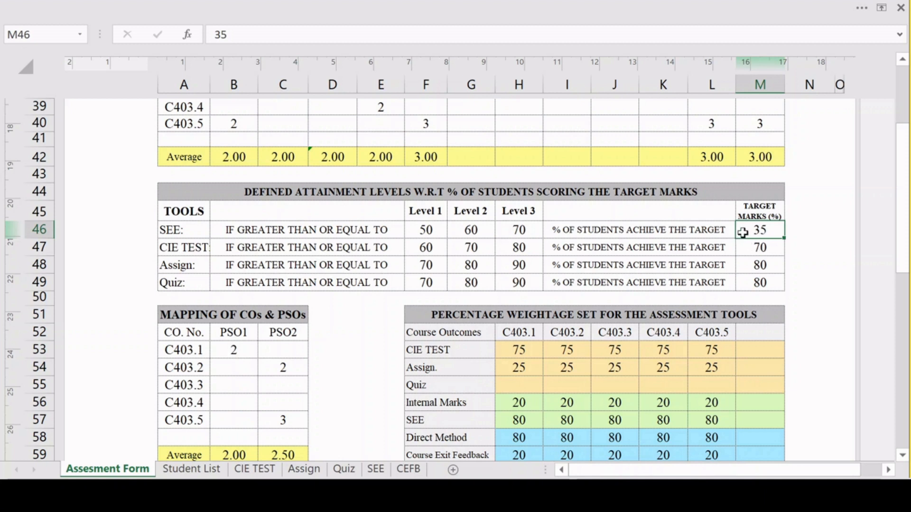
pyautogui.click(746, 244)
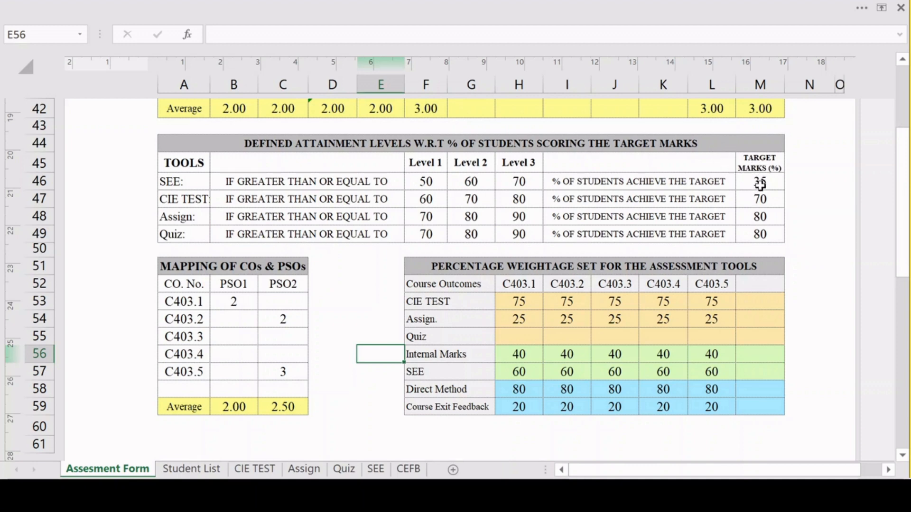
# Enter 60 as the maximum marks on the SEE sheet and return to the Assesment Form sheet.
pyautogui.click(376, 469)
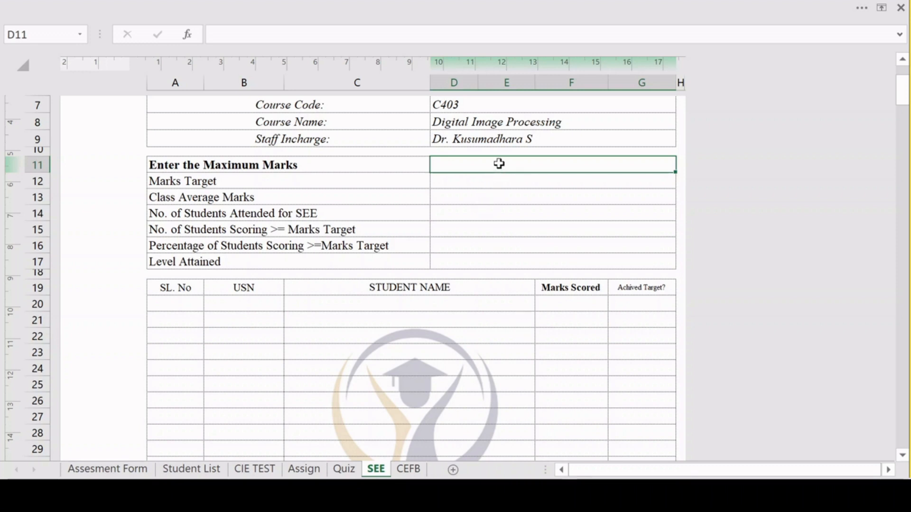
pyautogui.write('60')
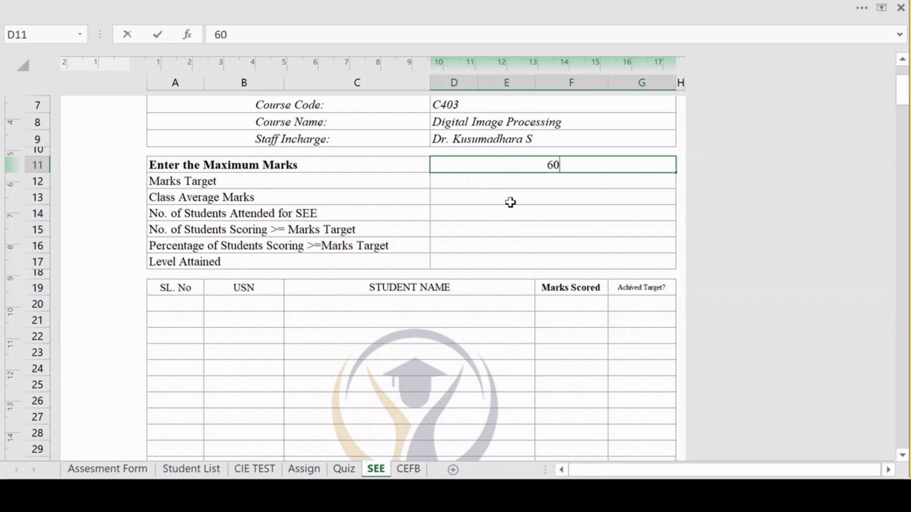
pyautogui.click(510, 202)
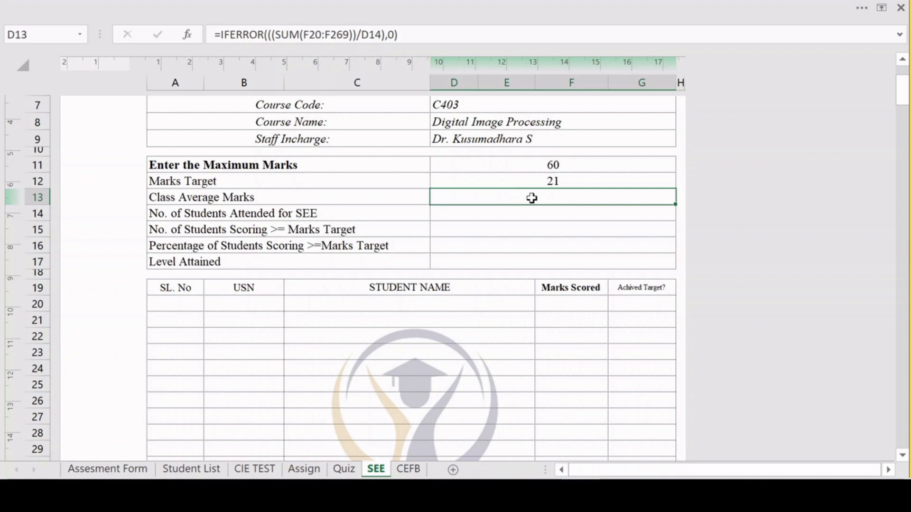
pyautogui.click(131, 466)
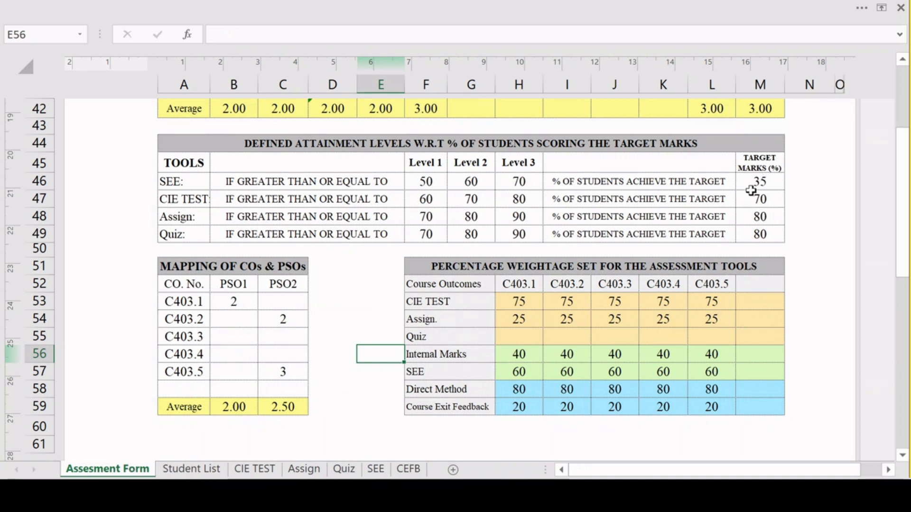
# Review the target marks percentages of the four assessment tools, followed by their Level 1 to Level 3 thresholds.
pyautogui.click(752, 184)
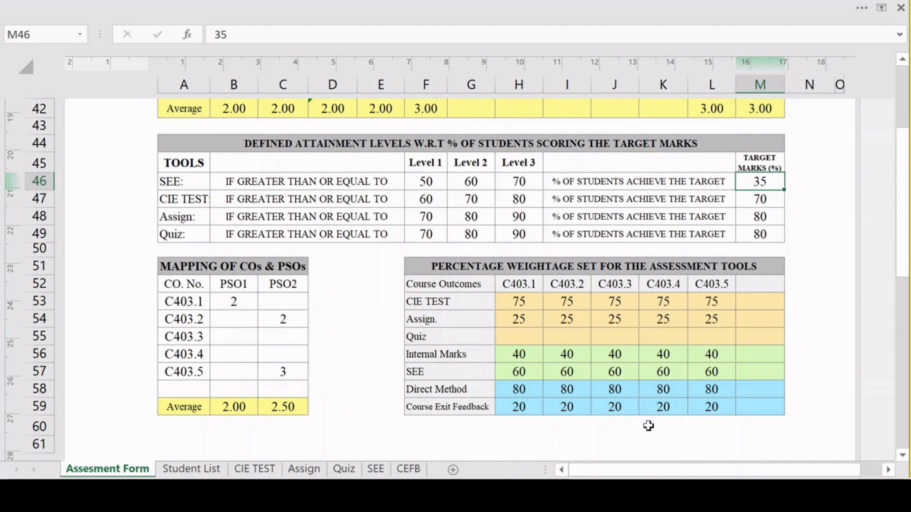
pyautogui.press('Down')
pyautogui.press('Down')
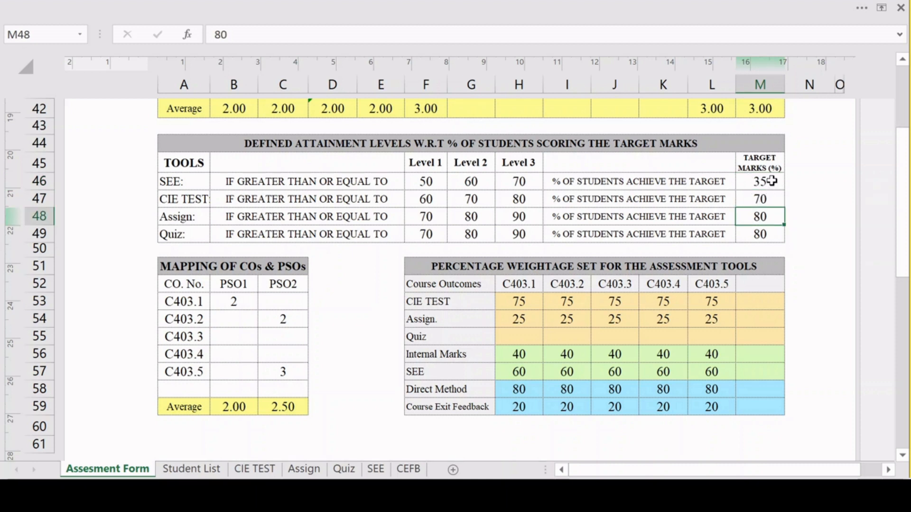
pyautogui.moveTo(762, 181); pyautogui.dragTo(756, 231)
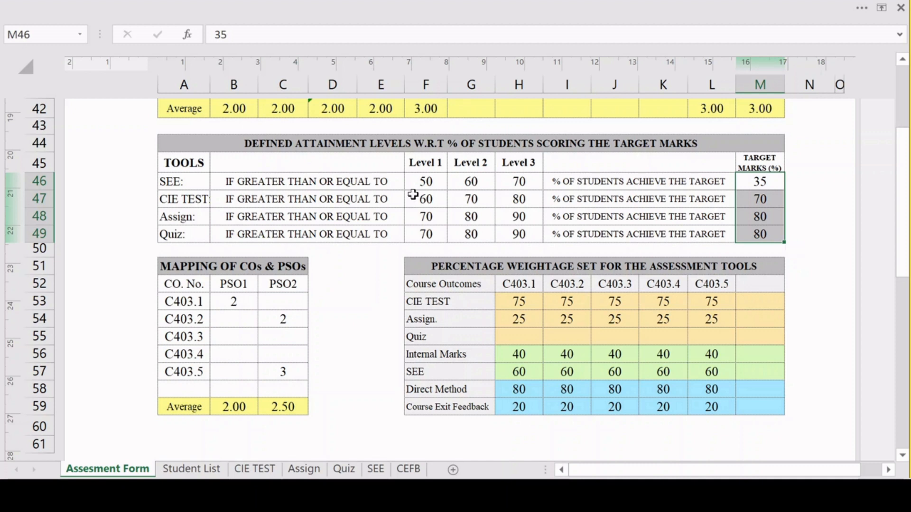
pyautogui.moveTo(422, 180); pyautogui.dragTo(522, 234)
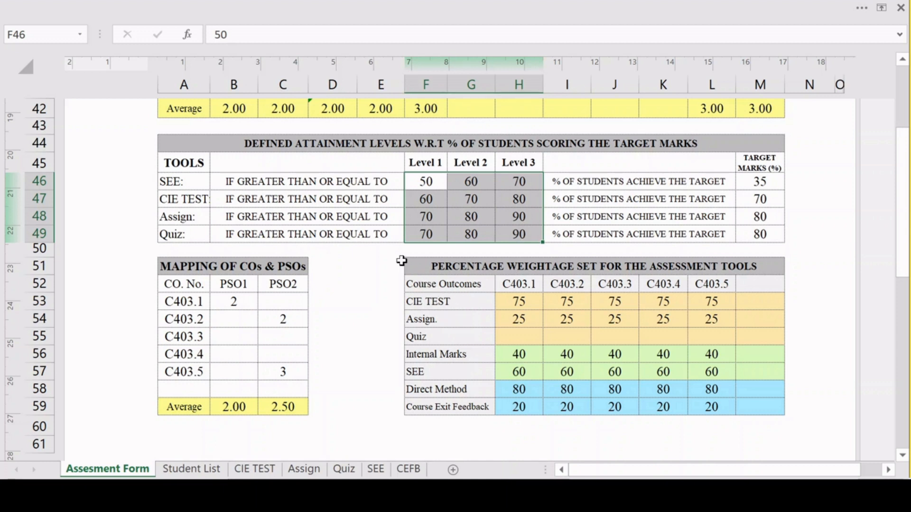
# Examine the Direct Method, Course Exit Feedback, Internal Marks and SEE weightages for C403.1 to C403.5 in the percentage weightage table.
pyautogui.moveTo(416, 260); pyautogui.dragTo(567, 406)
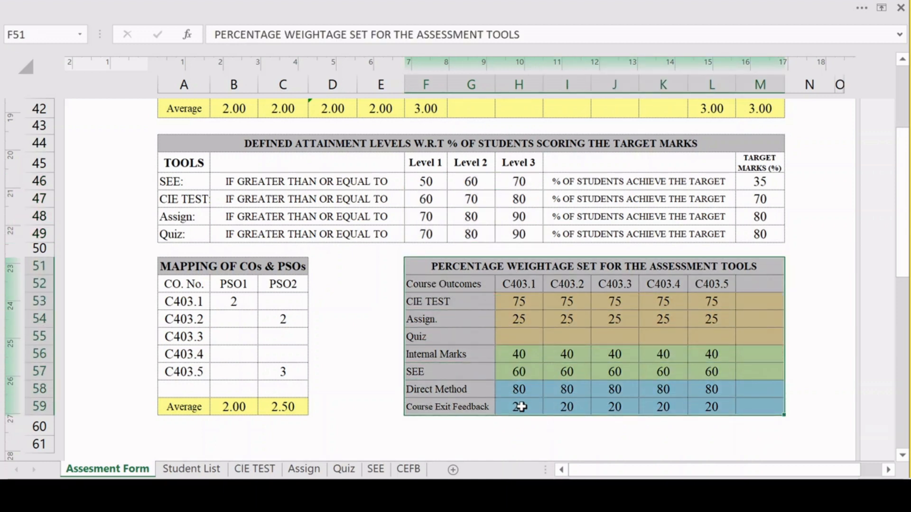
pyautogui.click(508, 392)
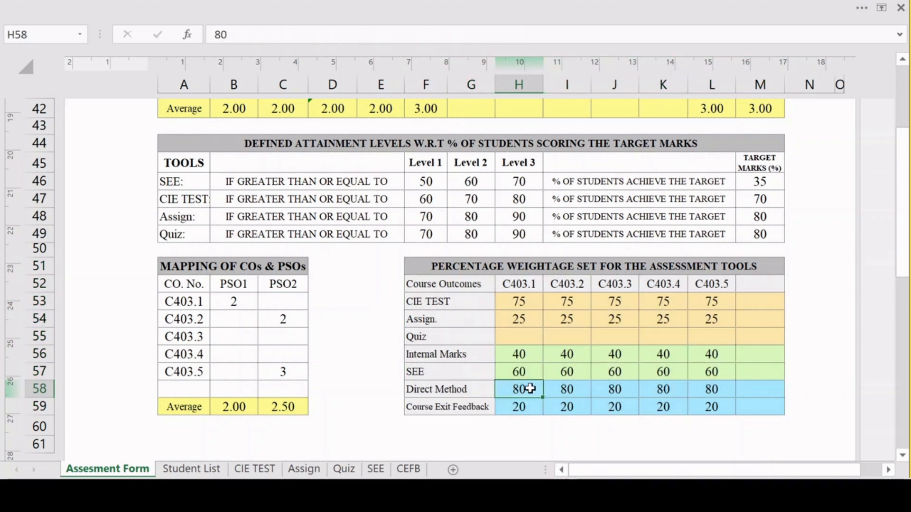
pyautogui.moveTo(525, 390); pyautogui.dragTo(706, 399)
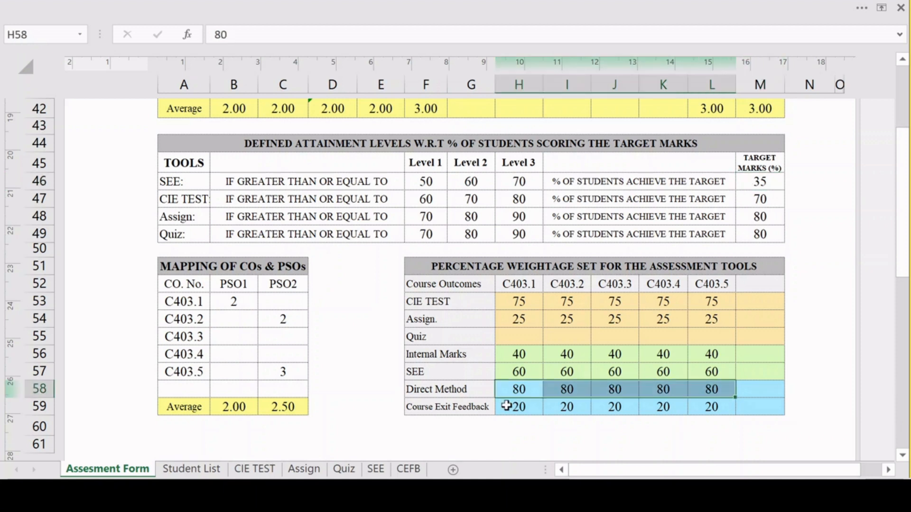
pyautogui.moveTo(507, 403); pyautogui.dragTo(708, 408)
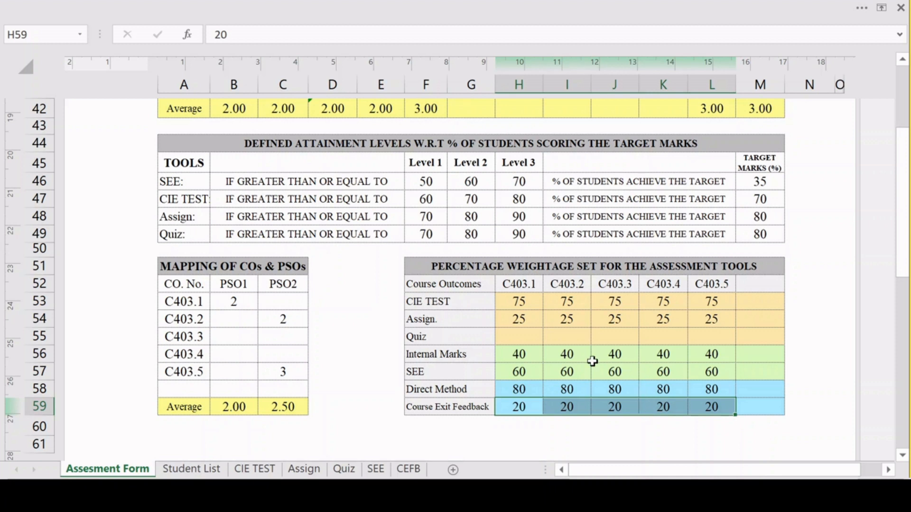
pyautogui.click(504, 355)
pyautogui.moveTo(504, 355); pyautogui.dragTo(720, 377)
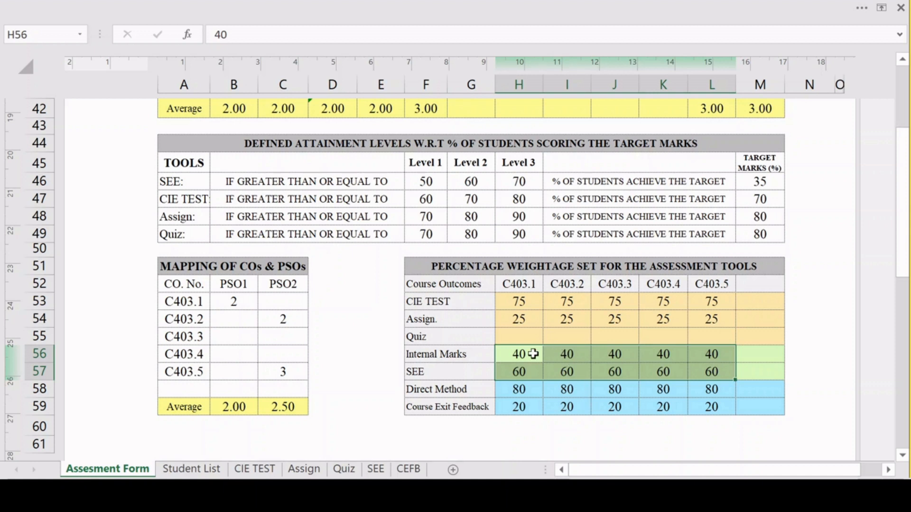
pyautogui.click(535, 356)
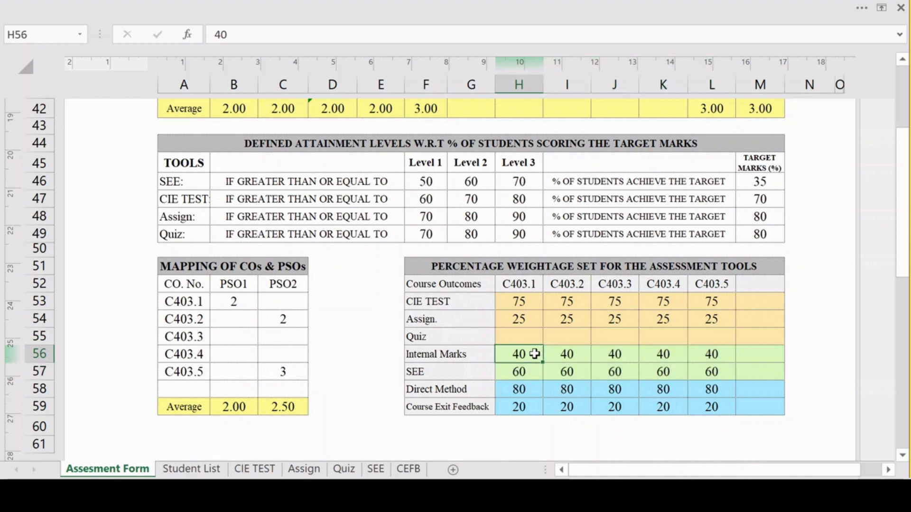
pyautogui.click(523, 371)
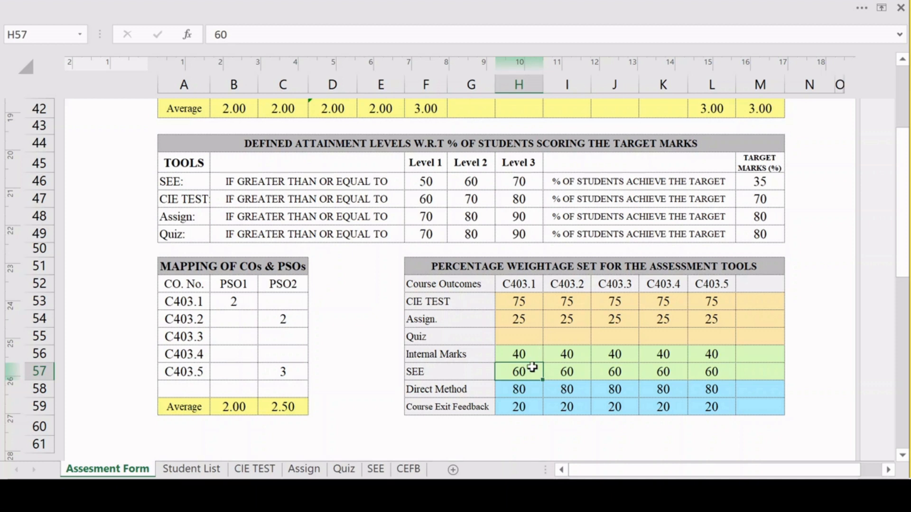
pyautogui.click(513, 353)
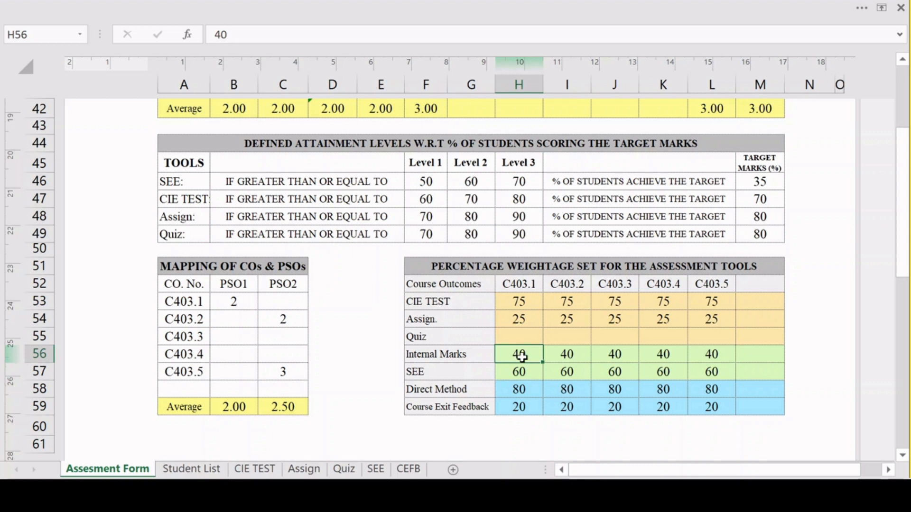
pyautogui.moveTo(517, 352); pyautogui.dragTo(719, 375)
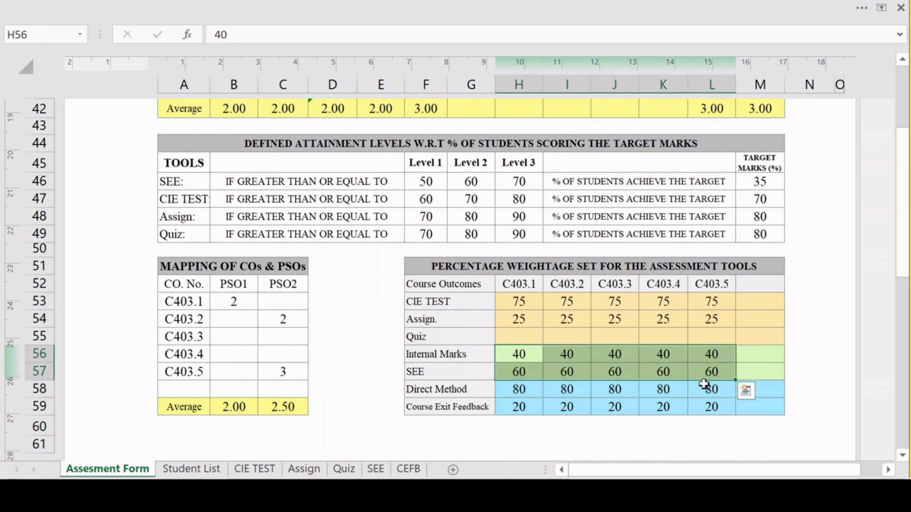
pyautogui.click(509, 390)
pyautogui.moveTo(509, 390); pyautogui.dragTo(716, 409)
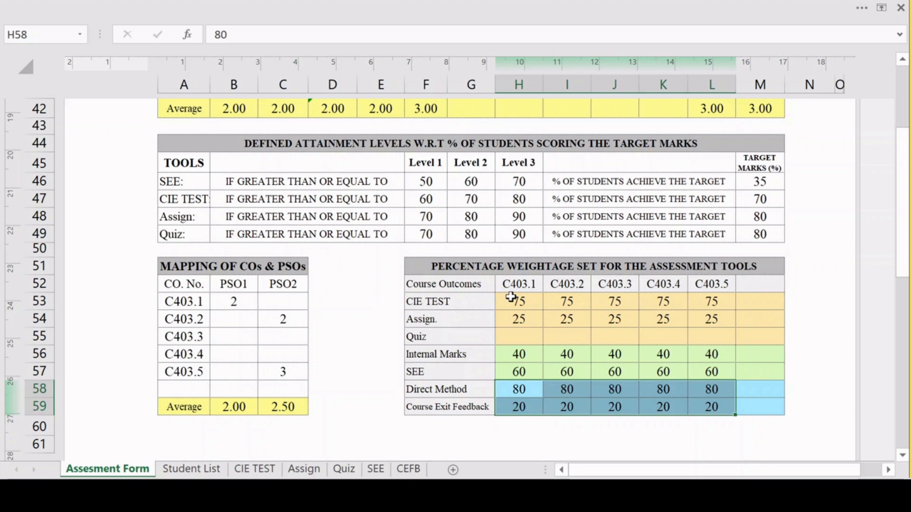
# Check the CIE TEST, Assign. and Quiz rows for C403.1 to C403.5 in the percentage weightage table.
pyautogui.moveTo(511, 297); pyautogui.dragTo(705, 340)
pyautogui.click(510, 336)
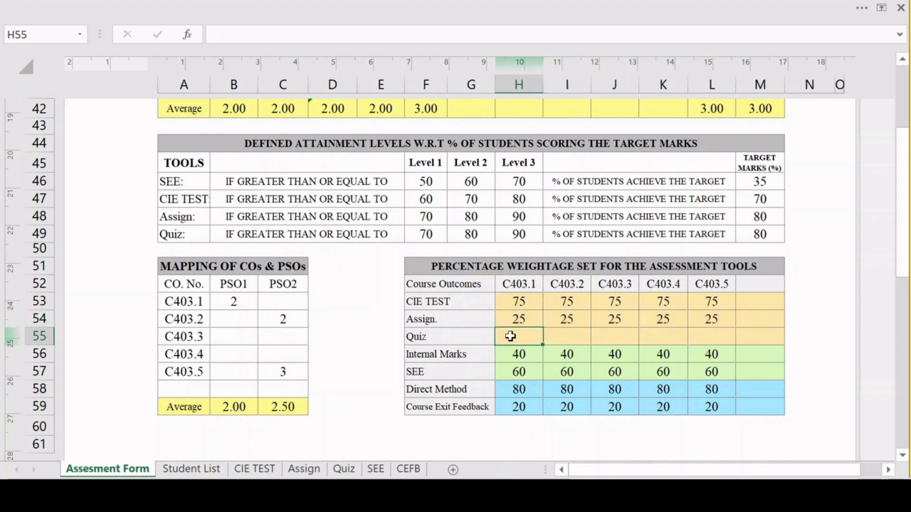
pyautogui.moveTo(510, 336); pyautogui.dragTo(697, 340)
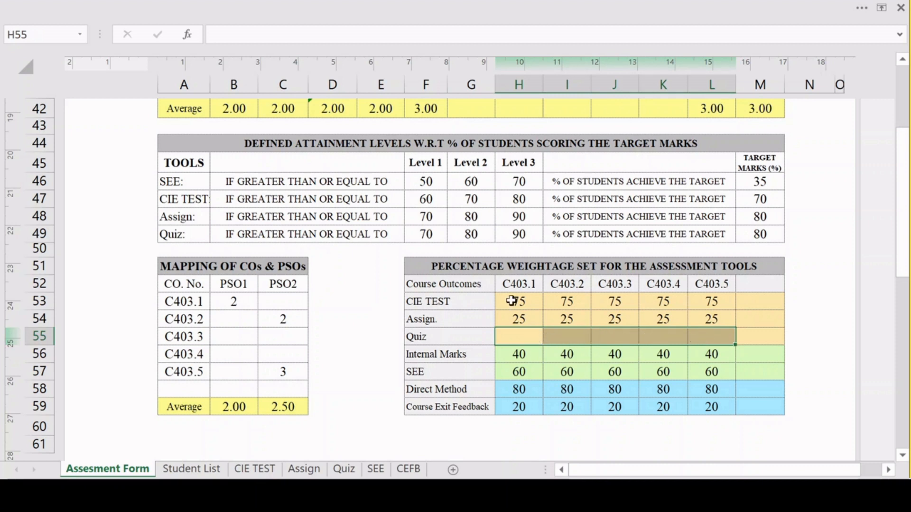
pyautogui.moveTo(512, 300); pyautogui.dragTo(697, 319)
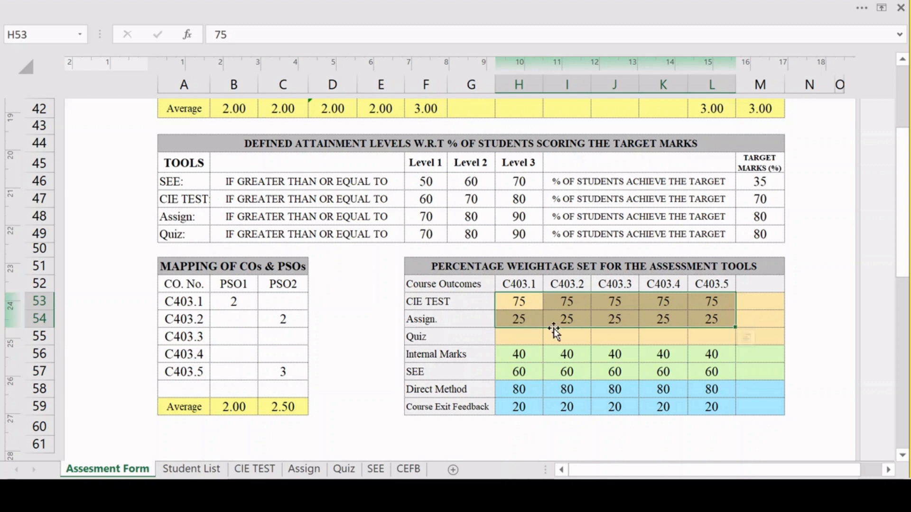
pyautogui.click(535, 338)
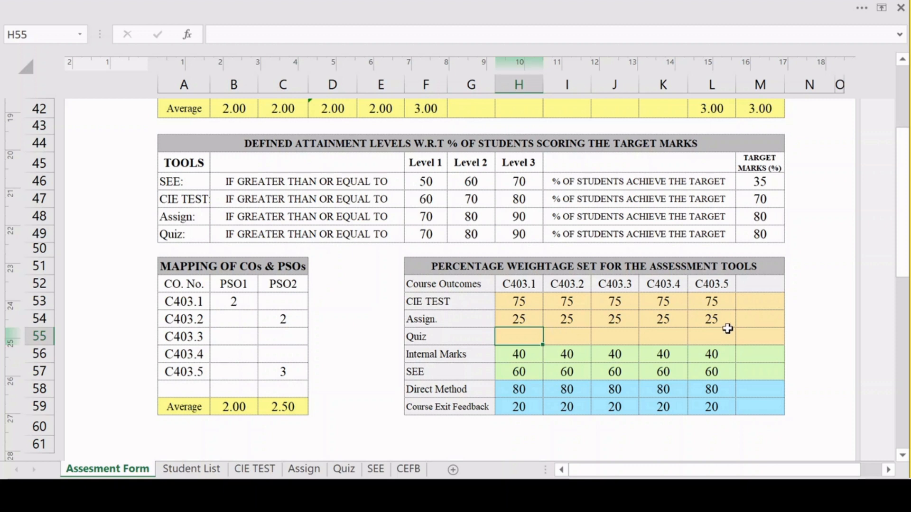
# Set the C403.5 weightages to 0 for CIE TEST and 100 for Assign. in the percentage weightage table.
pyautogui.click(715, 303)
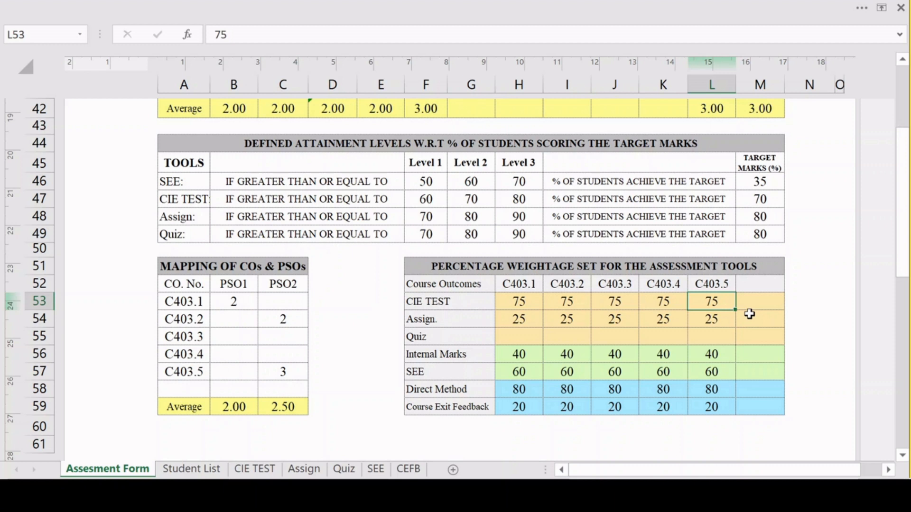
pyautogui.write('0')
pyautogui.click(728, 324)
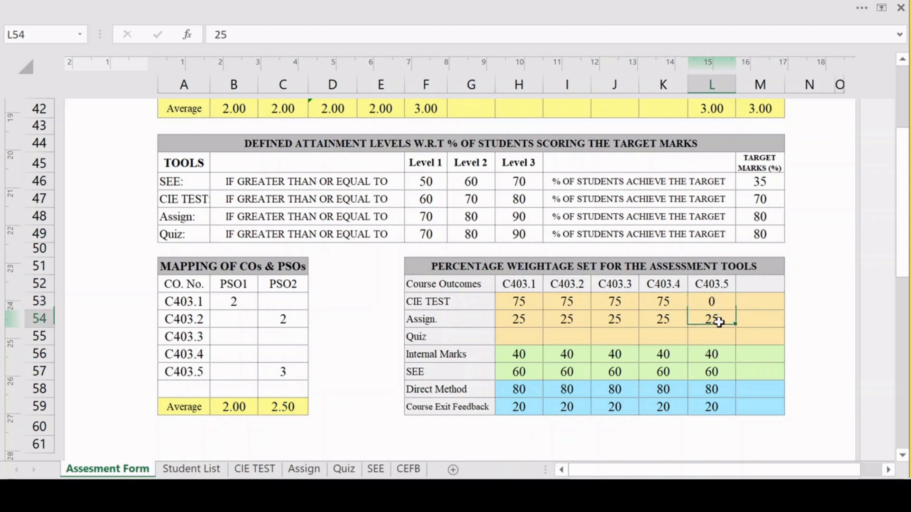
pyautogui.write('100')
pyautogui.click(658, 340)
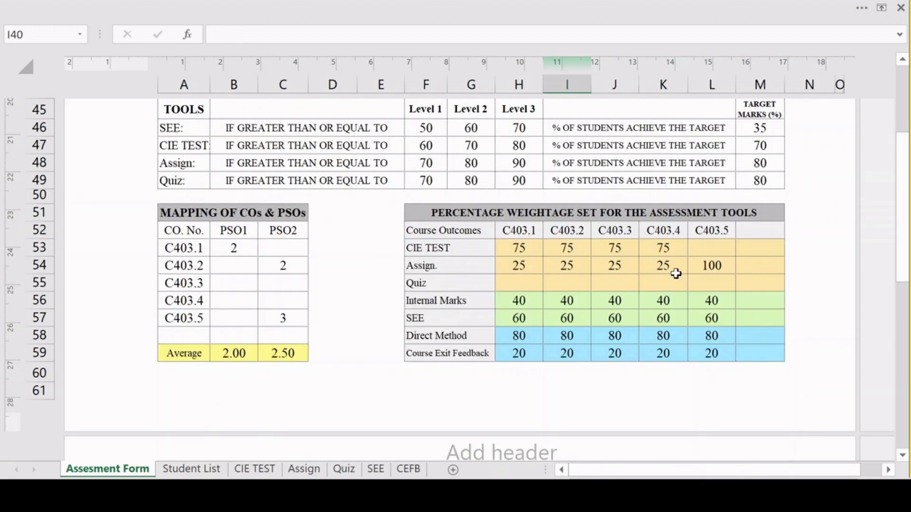
# Check the level assigned to C403.5 in the course outcomes list, followed by its Assign. weightage in the percentage weightage table.
pyautogui.scroll(2, 676, 274)
pyautogui.scroll(5, 676, 274)
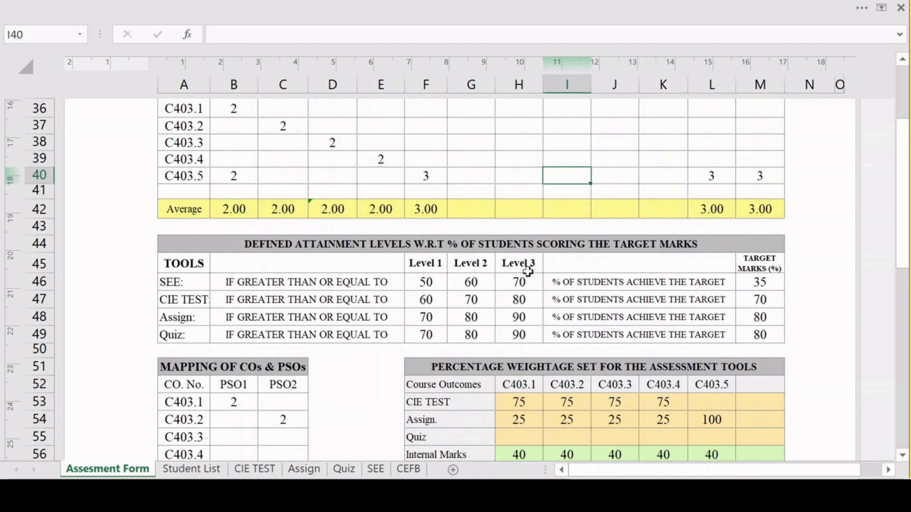
pyautogui.scroll(1, 757, 222)
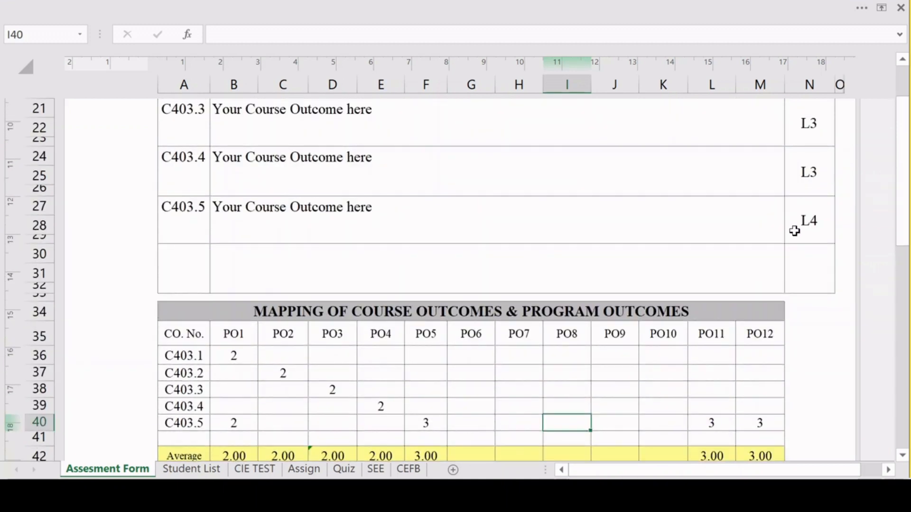
pyautogui.click(824, 212)
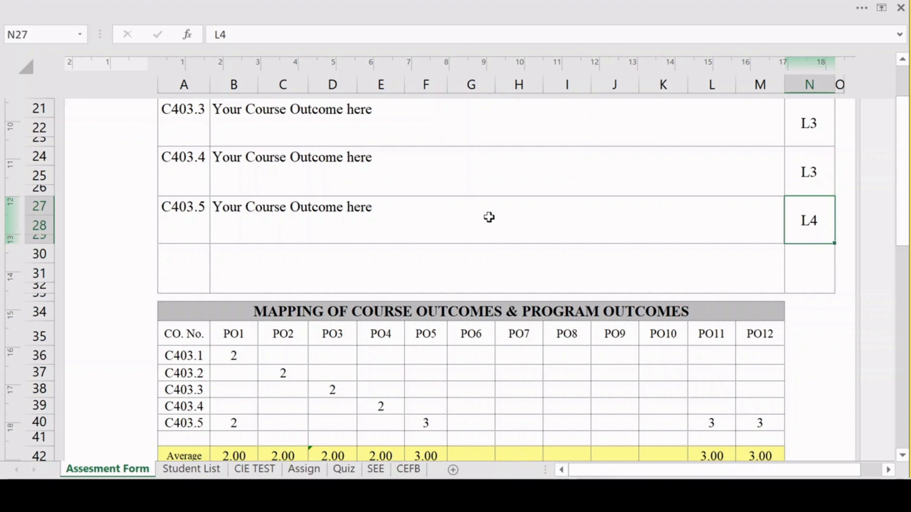
pyautogui.scroll(-2, 699, 174)
pyautogui.scroll(-4, 699, 174)
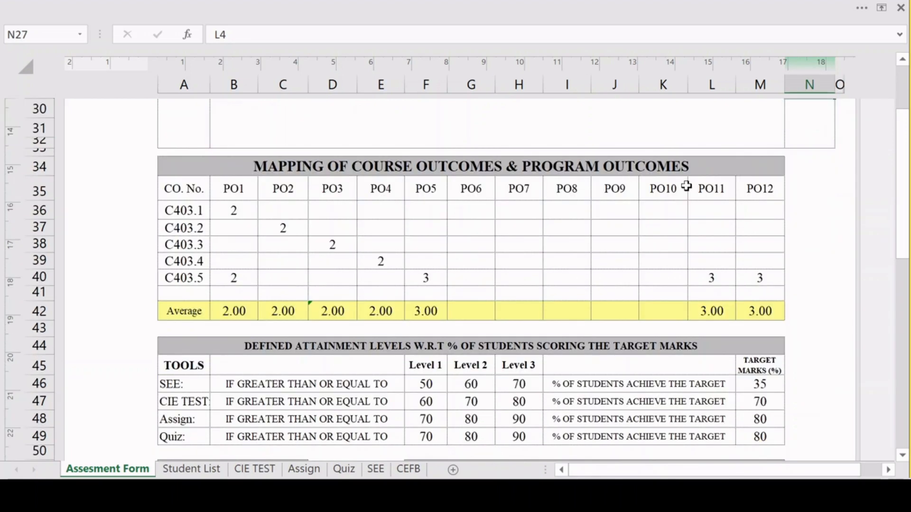
pyautogui.scroll(-2, 682, 280)
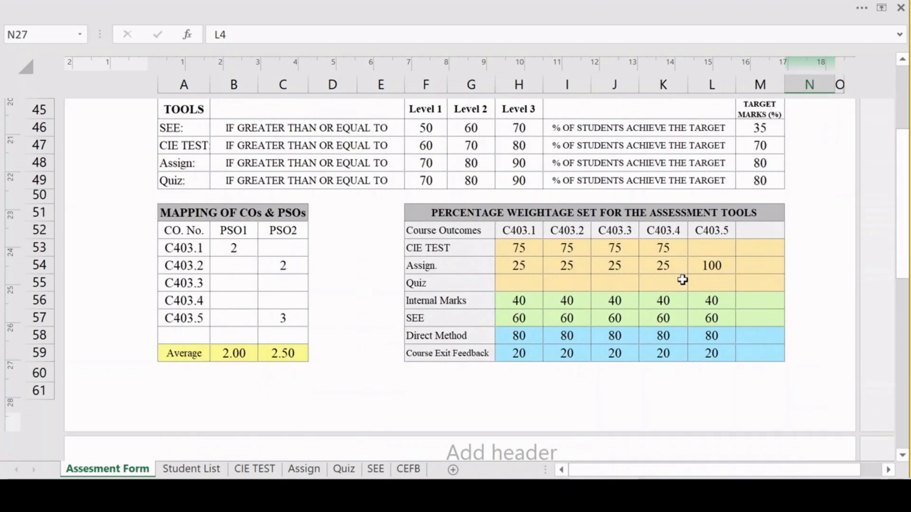
pyautogui.click(707, 266)
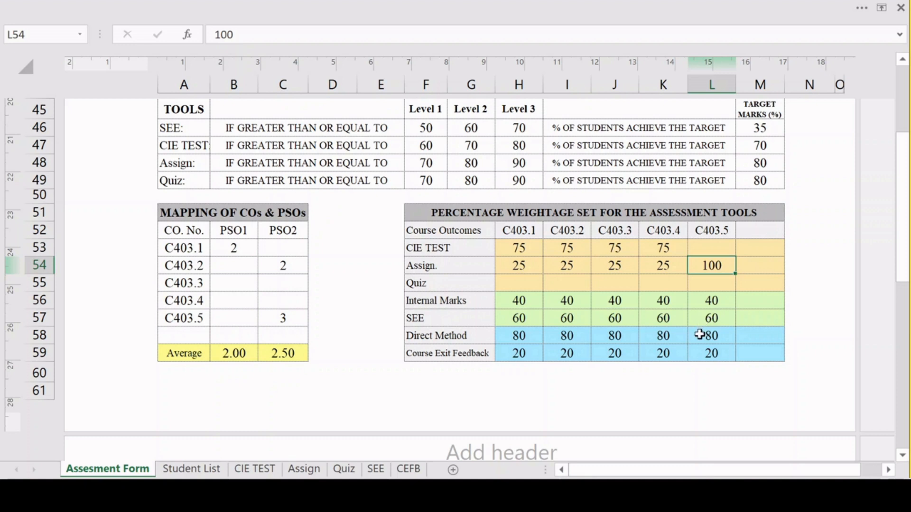
# Set the C403.5 weightages to 0 for SEE and 100 for Internal Marks.
pyautogui.click(717, 317)
pyautogui.write('10')
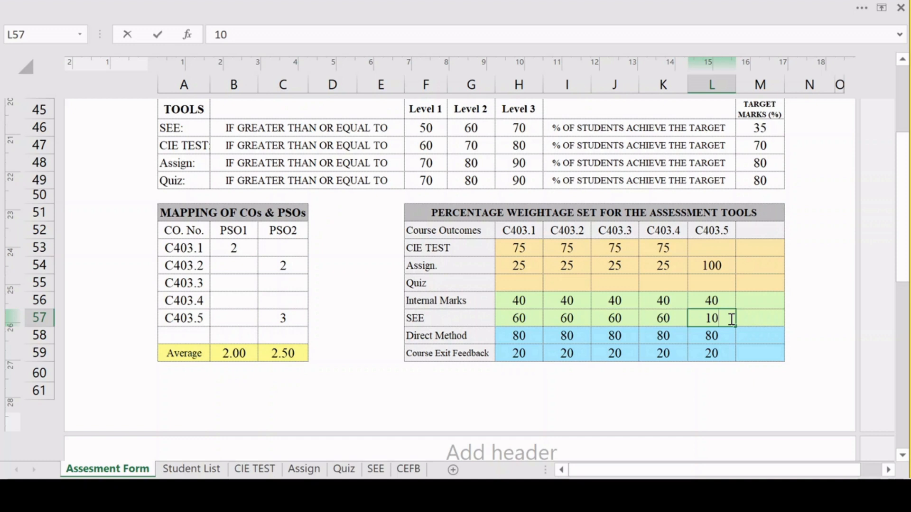
pyautogui.press('BackSpace')
pyautogui.press('BackSpace')
pyautogui.write('0')
pyautogui.click(709, 299)
pyautogui.write('100')
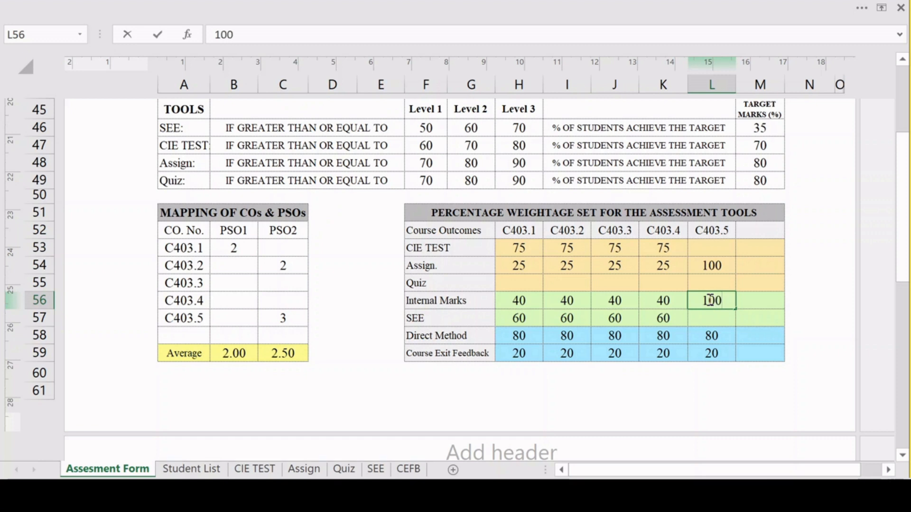
# Set the C403.4 weightages to 100 for CIE TEST and 0 for Assign.
pyautogui.click(663, 337)
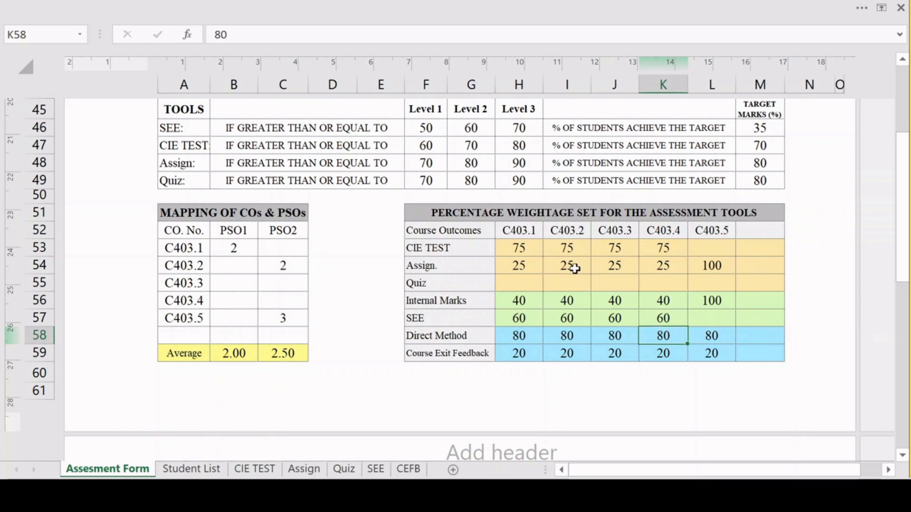
pyautogui.click(665, 247)
pyautogui.write('1')
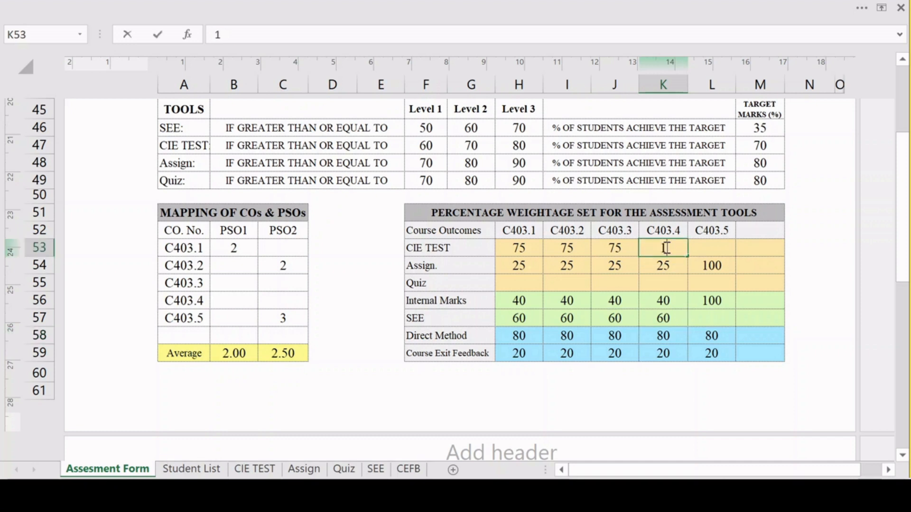
pyautogui.write('00')
pyautogui.click(669, 267)
pyautogui.write('0')
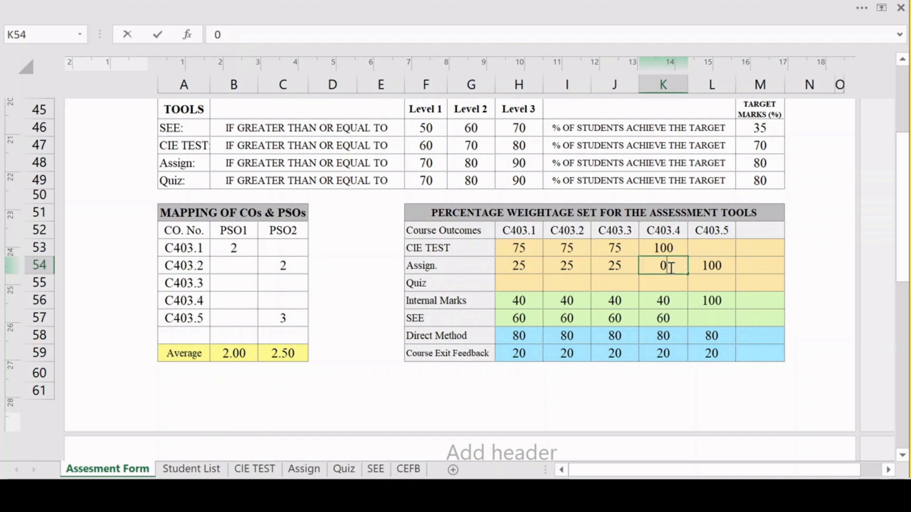
pyautogui.click(658, 293)
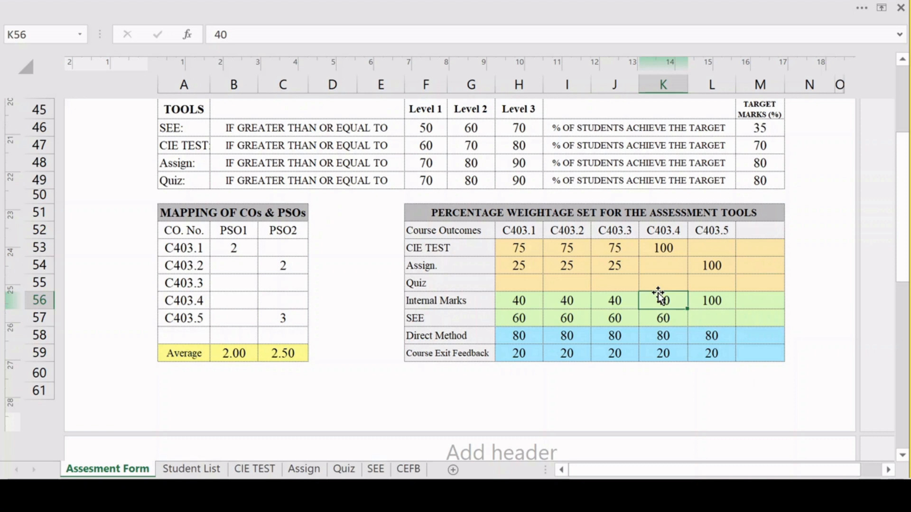
# Set the C403.3 weightages to 15 for Assign. and 10 for Quiz.
pyautogui.click(613, 267)
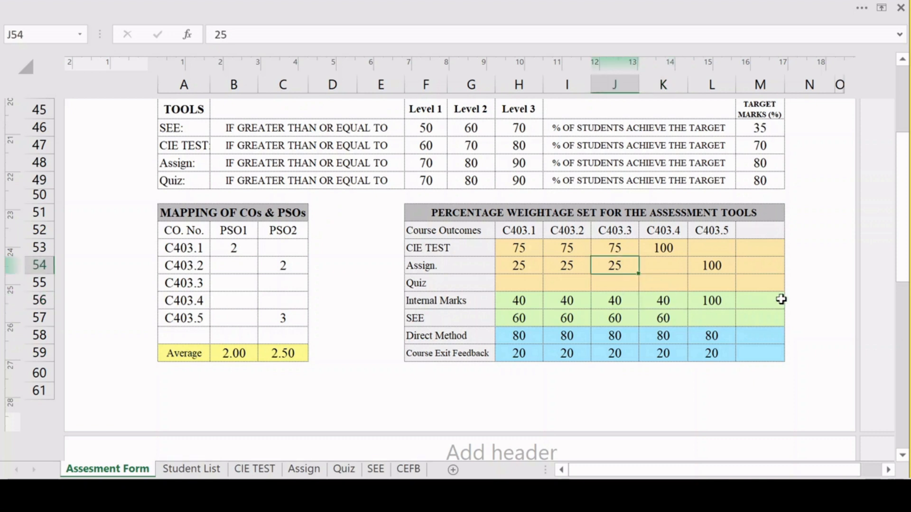
pyautogui.write('15')
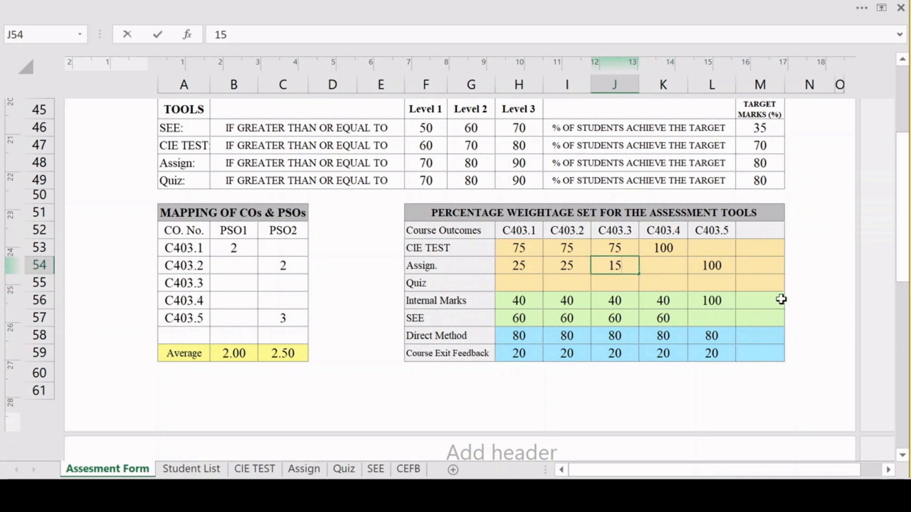
pyautogui.click(615, 282)
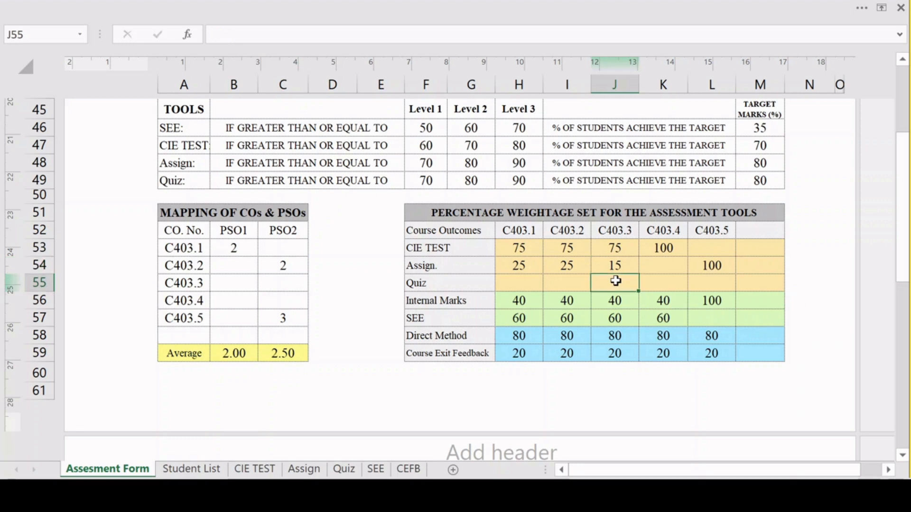
pyautogui.write('10')
pyautogui.click(657, 283)
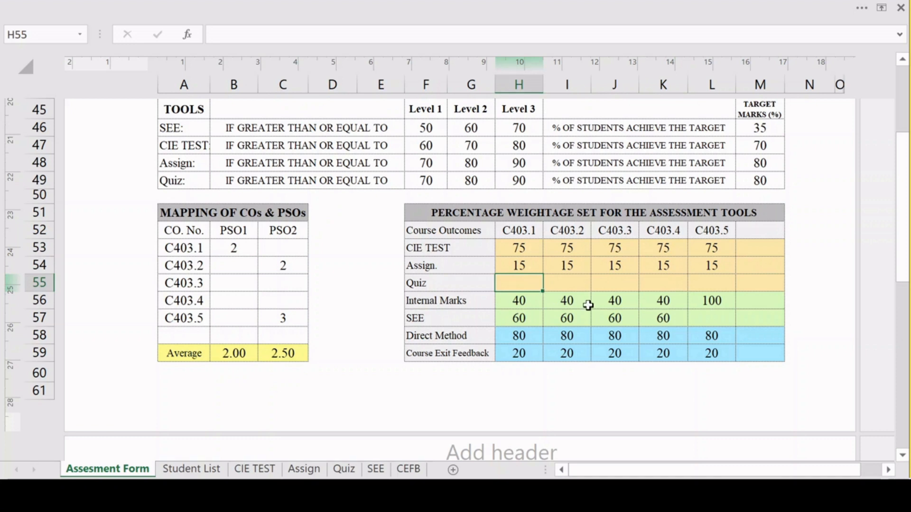
# Set the Quiz weightage to 10 for C403.1 through C403.5, and check the CIE TEST, Assign. and Quiz split for C403.1 to C403.3.
pyautogui.write('10')
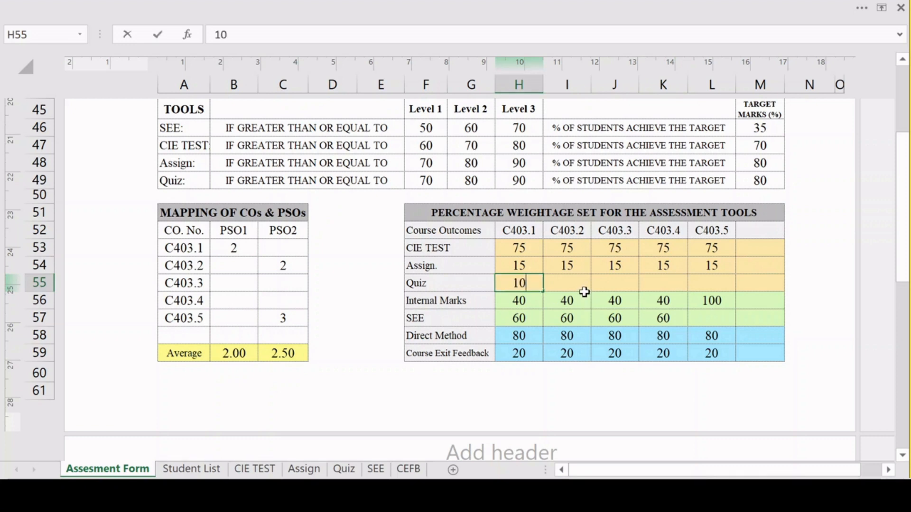
pyautogui.click(576, 267)
pyautogui.click(530, 290)
pyautogui.moveTo(544, 290); pyautogui.dragTo(701, 307)
pyautogui.click(574, 298)
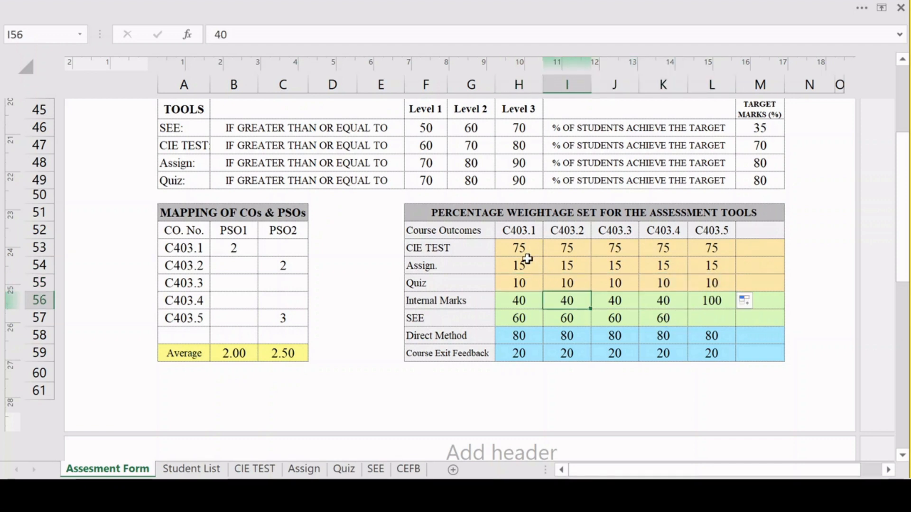
pyautogui.click(517, 247)
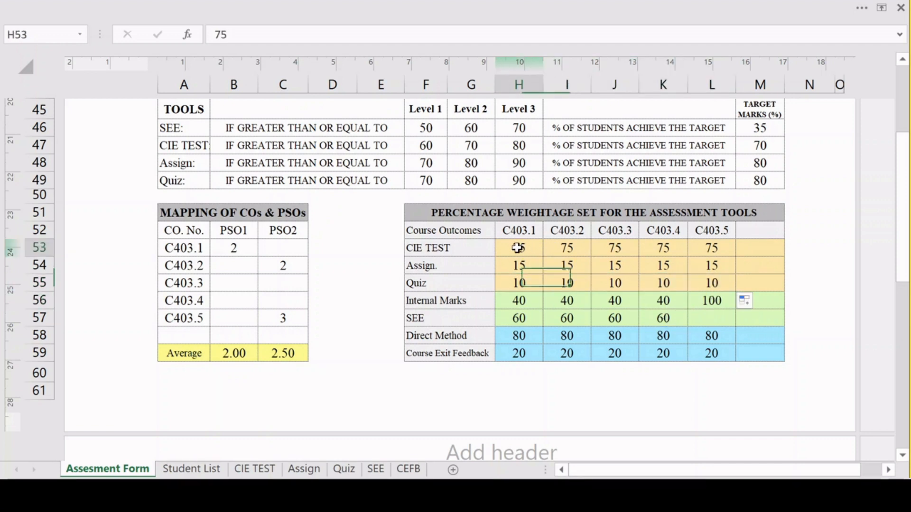
pyautogui.moveTo(517, 248); pyautogui.dragTo(520, 279)
pyautogui.moveTo(582, 247); pyautogui.dragTo(574, 282)
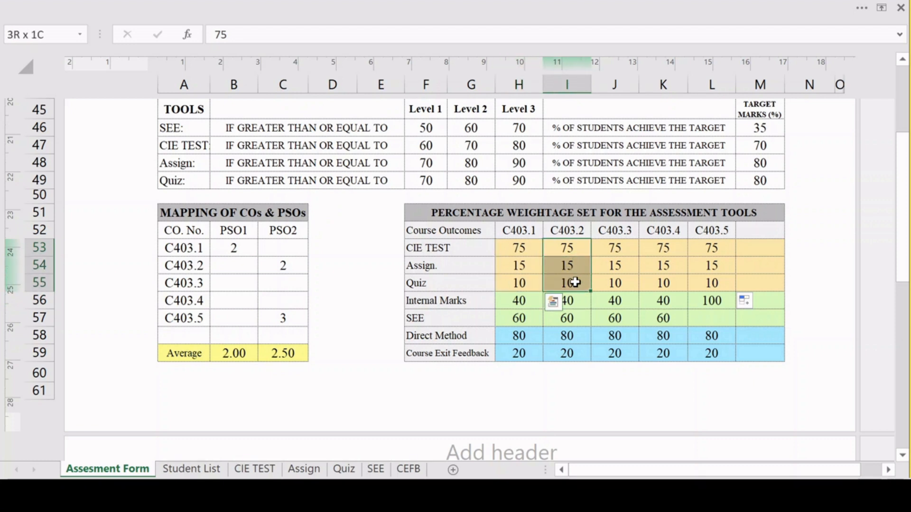
pyautogui.moveTo(615, 248); pyautogui.dragTo(619, 282)
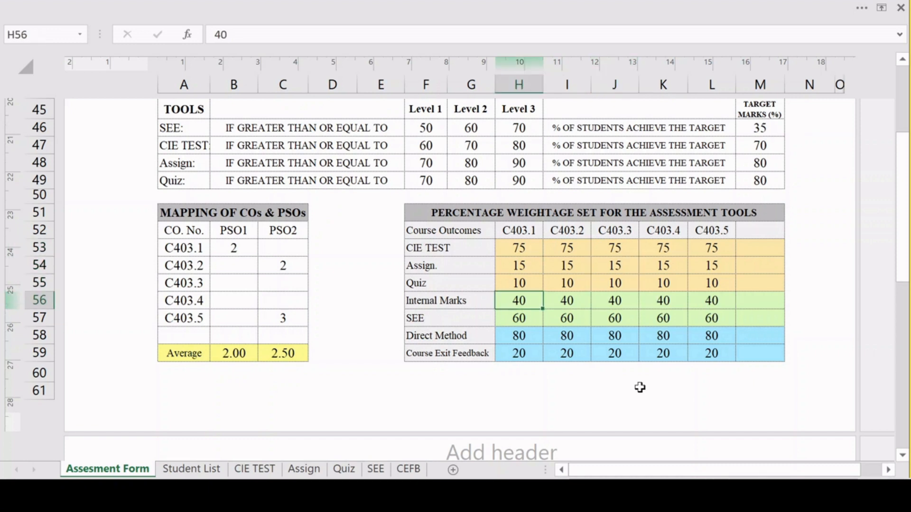
# Set both Internal Marks and SEE weightages to 50 for C403.1 and fill them across to C403.5.
pyautogui.write('50')
pyautogui.click(523, 317)
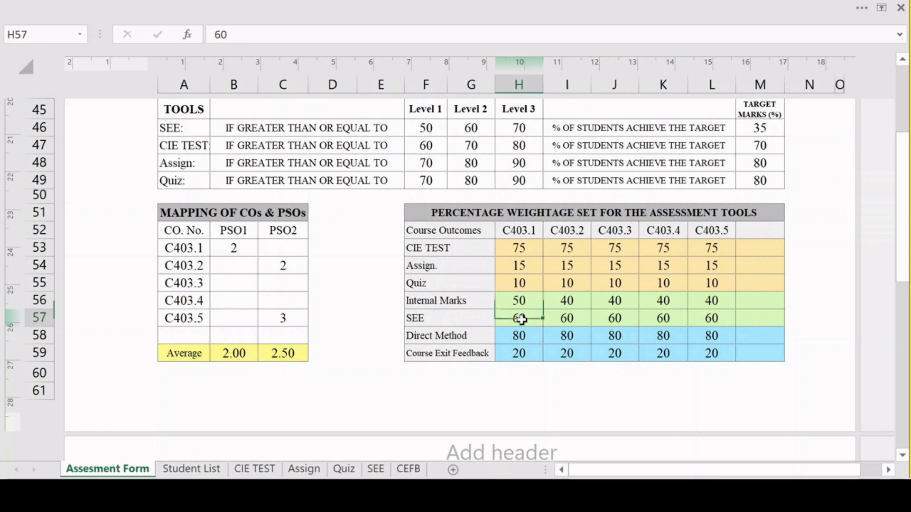
pyautogui.write('50')
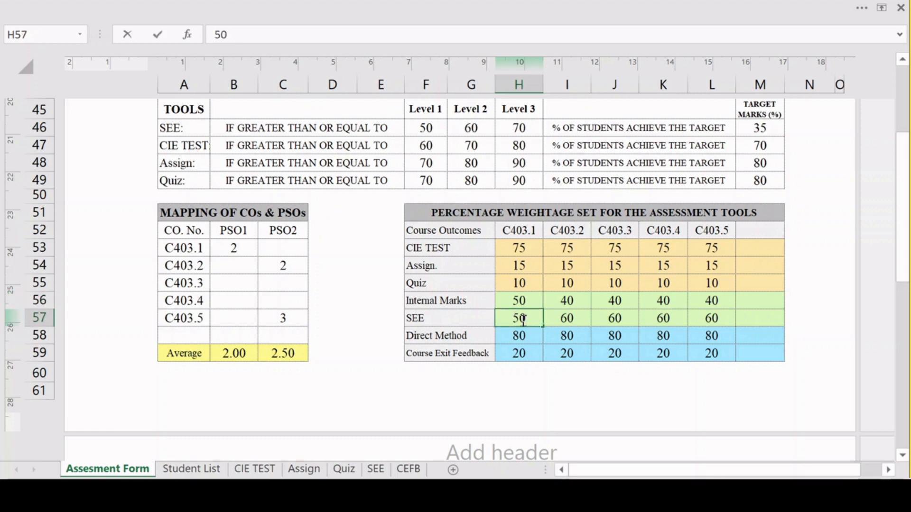
pyautogui.click(532, 294)
pyautogui.moveTo(533, 293); pyautogui.dragTo(720, 320)
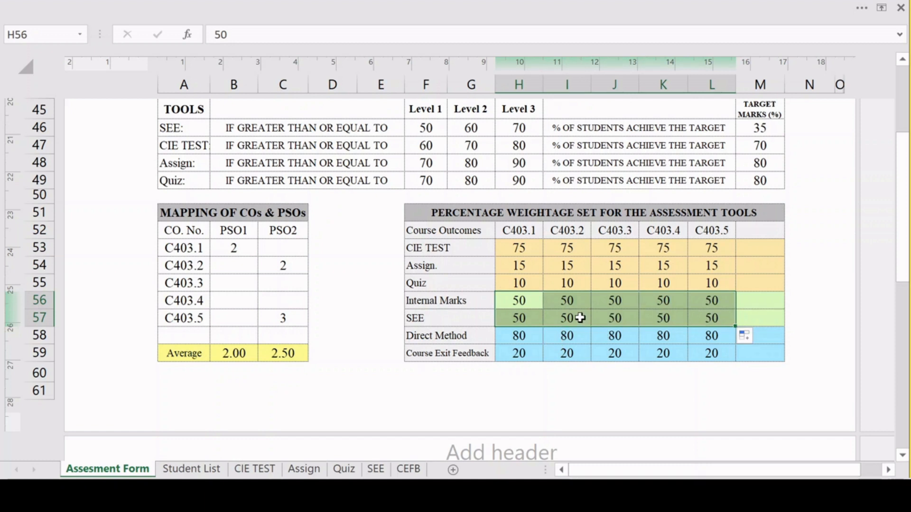
# Set the C403.1 weightages to 40 for CIE TEST, 40 for Assign. and 20 for Quiz, and fill them across to C403.5.
pyautogui.click(523, 248)
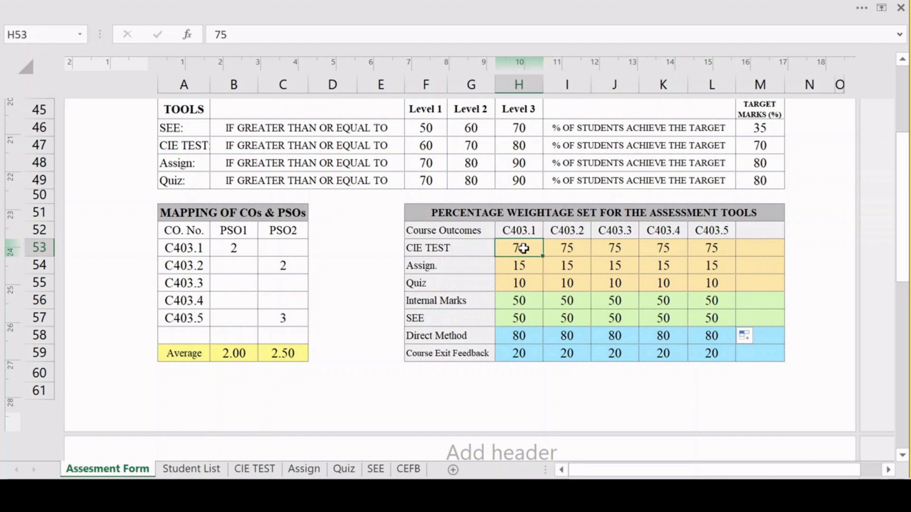
pyautogui.write('40')
pyautogui.click(525, 270)
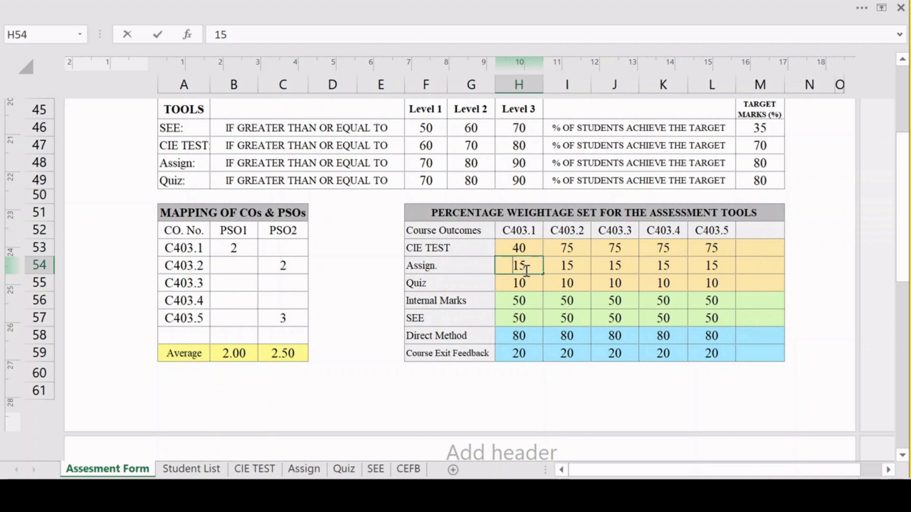
pyautogui.write('20')
pyautogui.press('BackSpace')
pyautogui.press('BackSpace')
pyautogui.write('40')
pyautogui.click(525, 286)
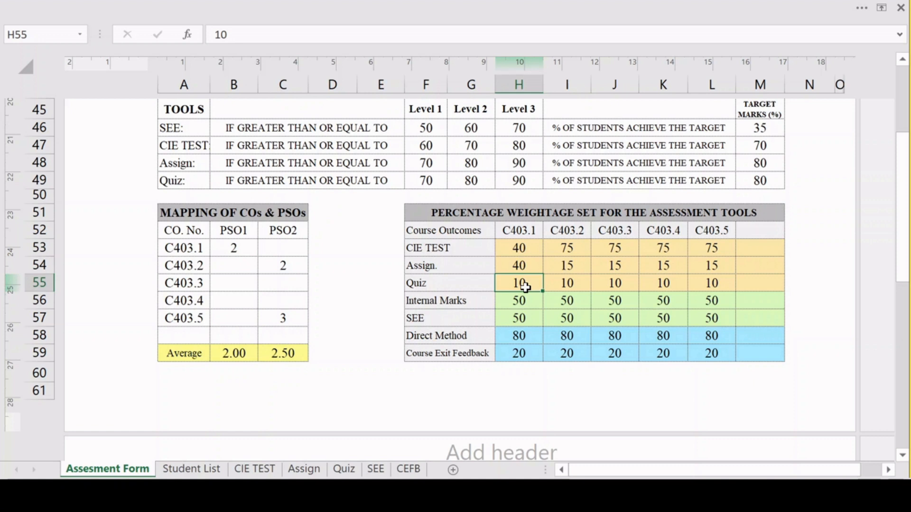
pyautogui.write('20')
pyautogui.click(538, 304)
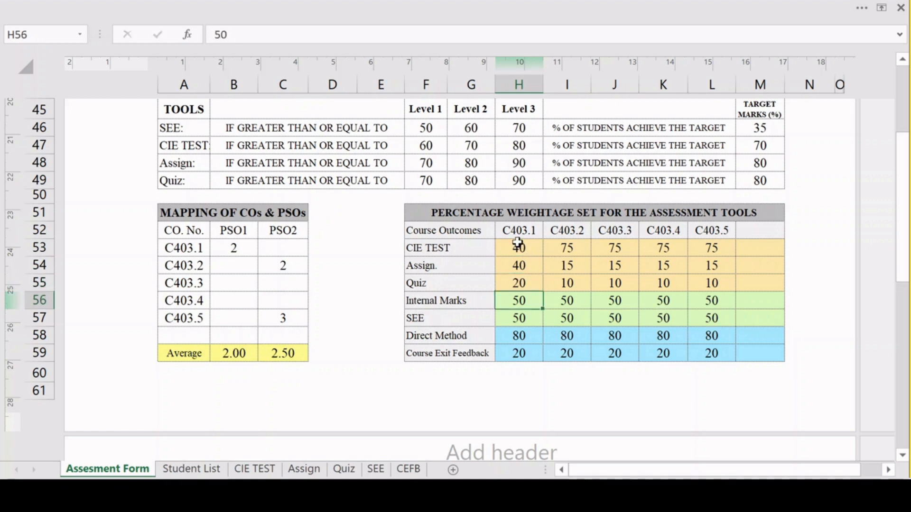
pyautogui.moveTo(519, 247); pyautogui.dragTo(519, 281)
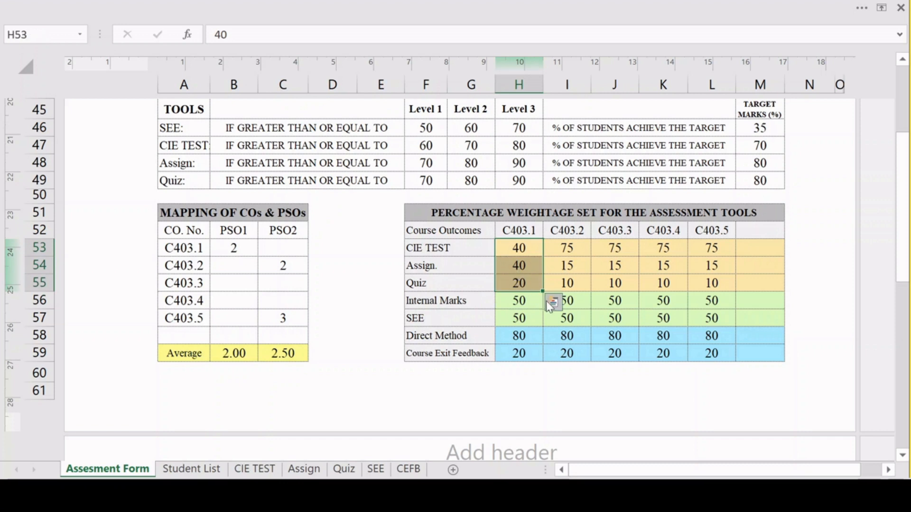
pyautogui.moveTo(639, 283); pyautogui.dragTo(721, 292)
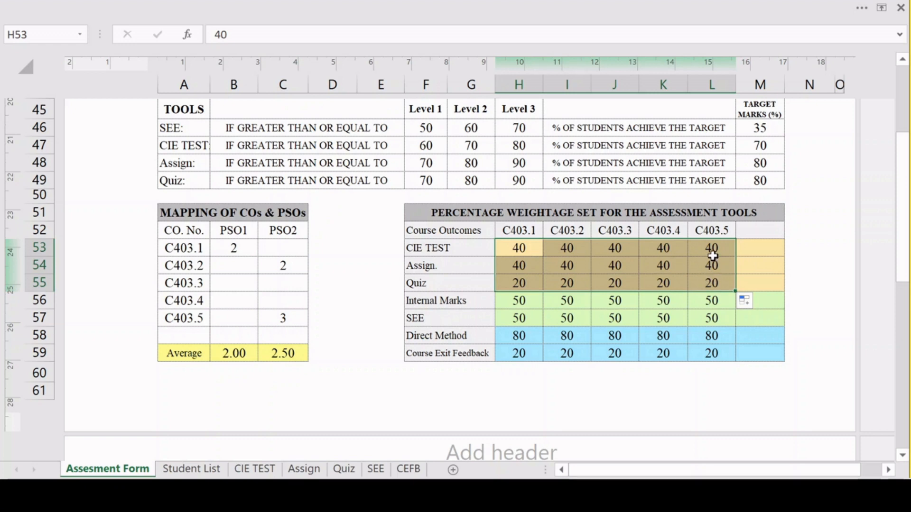
# Set the C403.5 weightages to 0 for CIE TEST, 100 for Assign. and 0 for Quiz.
pyautogui.click(714, 248)
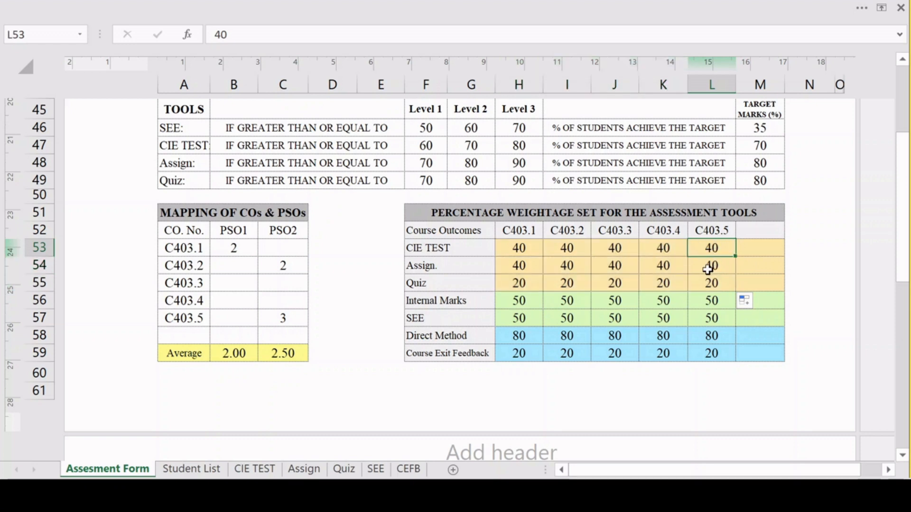
pyautogui.write('0')
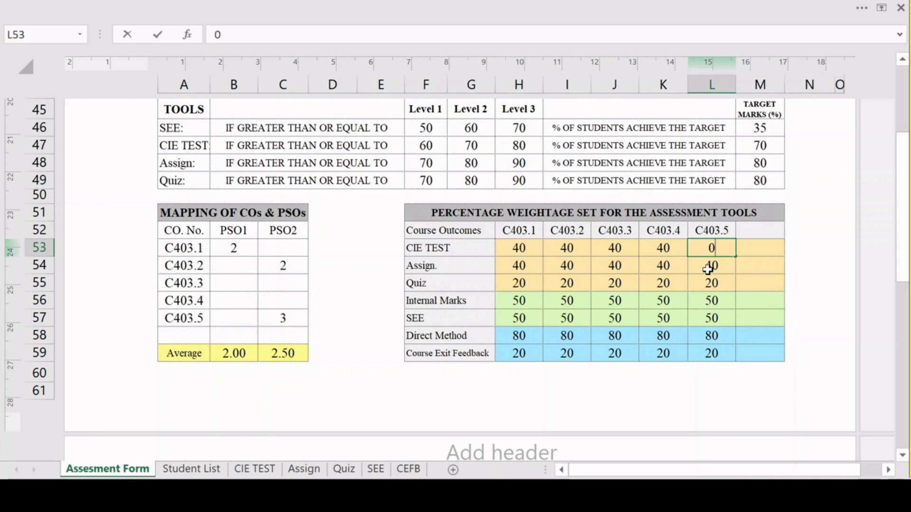
pyautogui.press('Return')
pyautogui.write('100')
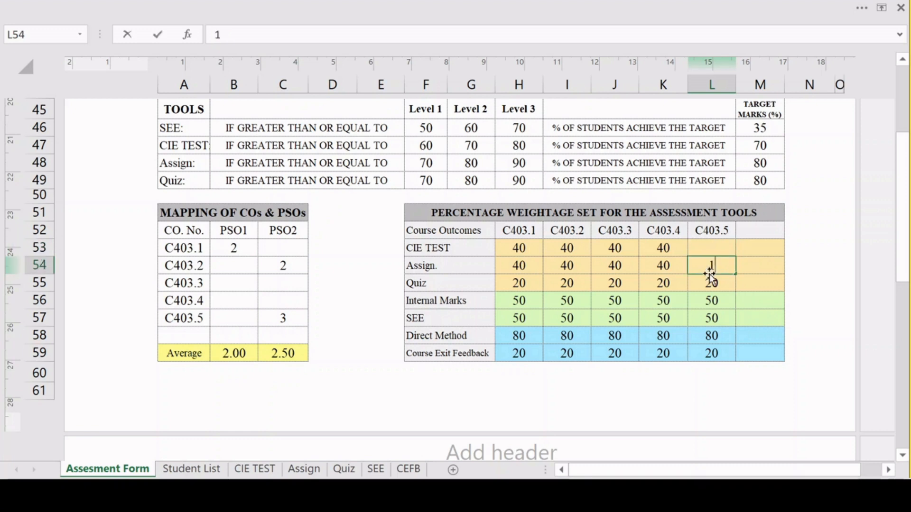
pyautogui.click(695, 301)
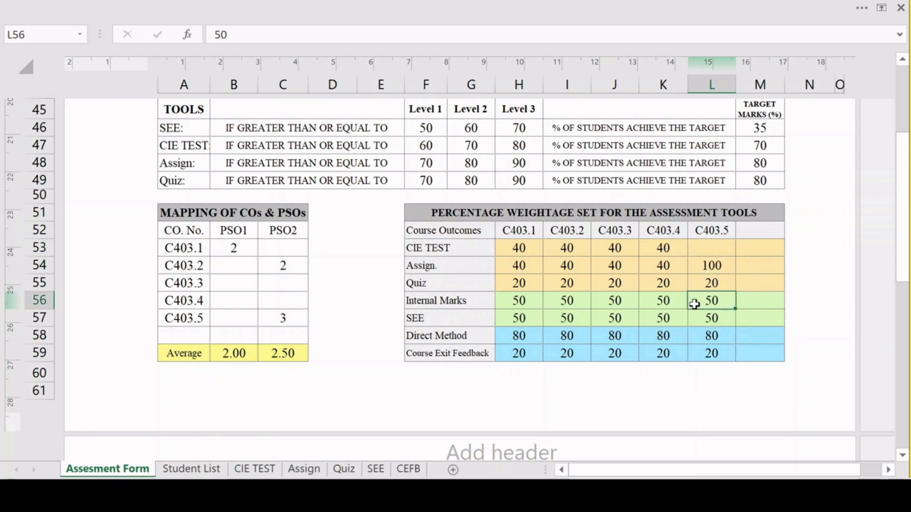
pyautogui.click(714, 280)
pyautogui.write('0')
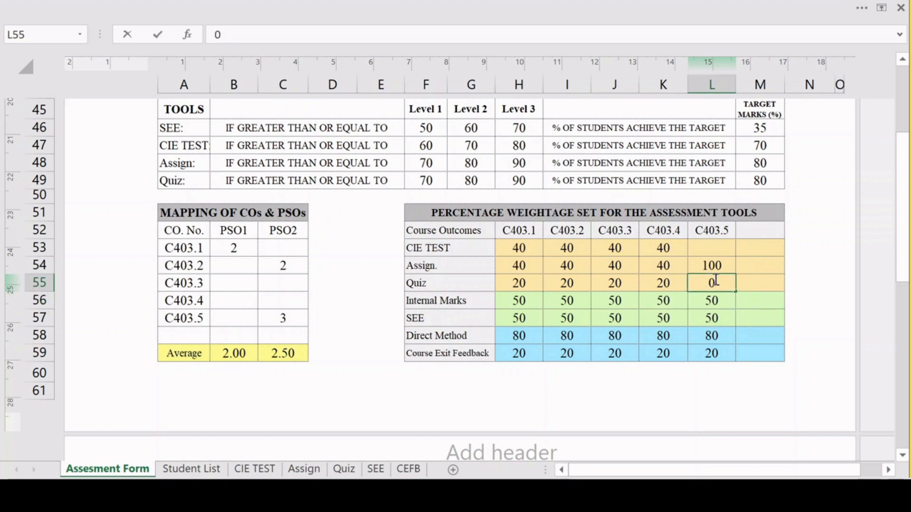
# Set the C403.5 weightages to 100 for Internal Marks and 0 for SEE.
pyautogui.click(719, 303)
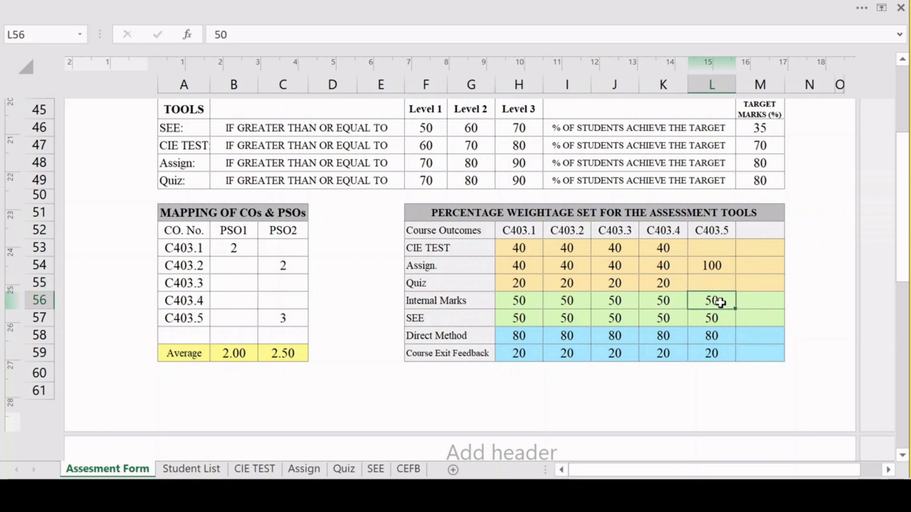
pyautogui.write('100')
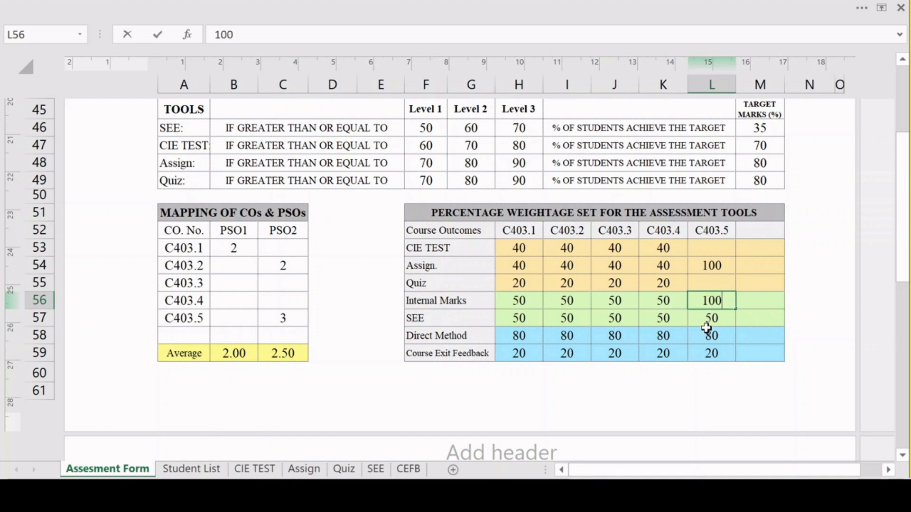
pyautogui.click(712, 319)
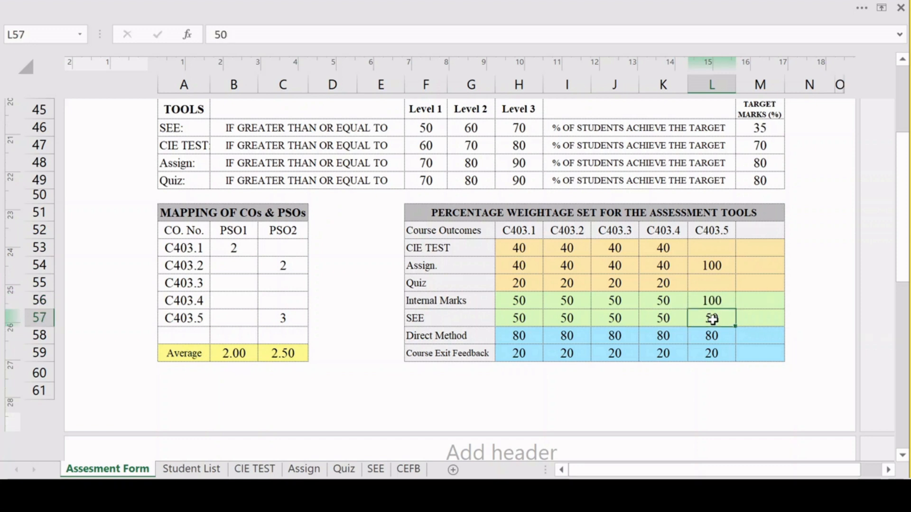
pyautogui.write('0')
pyautogui.click(653, 330)
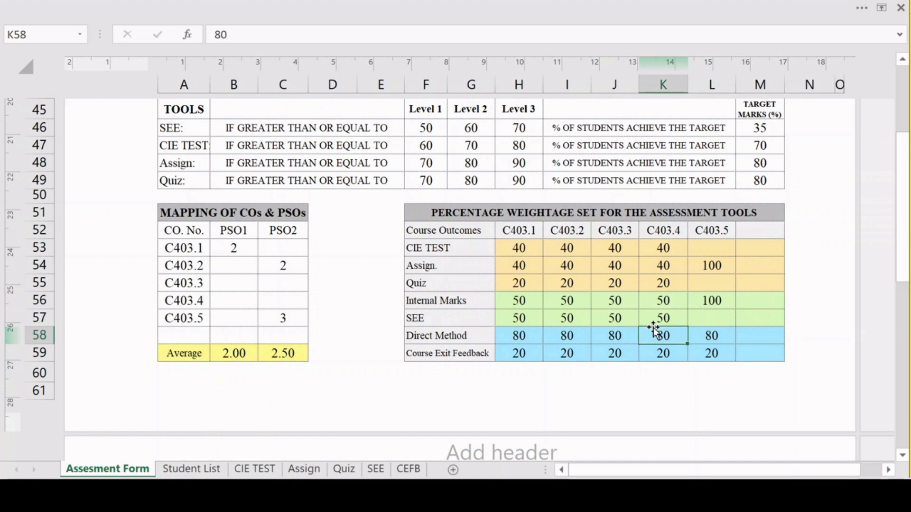
pyautogui.moveTo(615, 283); pyautogui.dragTo(615, 265)
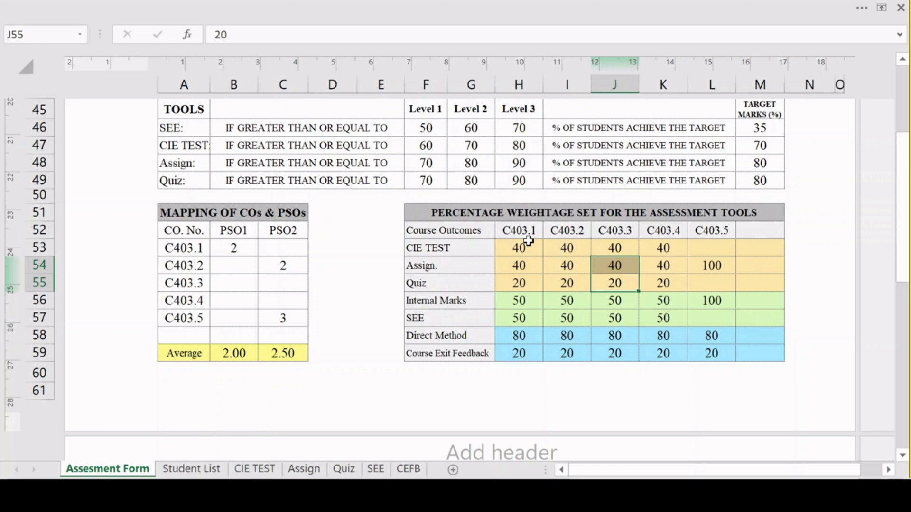
pyautogui.moveTo(535, 232); pyautogui.dragTo(526, 353)
pyautogui.click(526, 255)
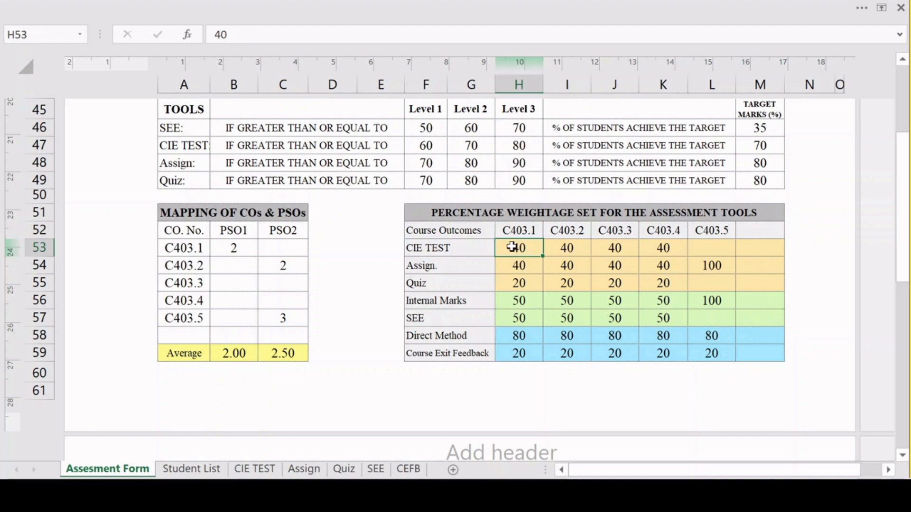
pyautogui.moveTo(513, 248)
pyautogui.mouseDown()
pyautogui.moveTo(750, 335)
pyautogui.moveTo(759, 350)
pyautogui.mouseUp()
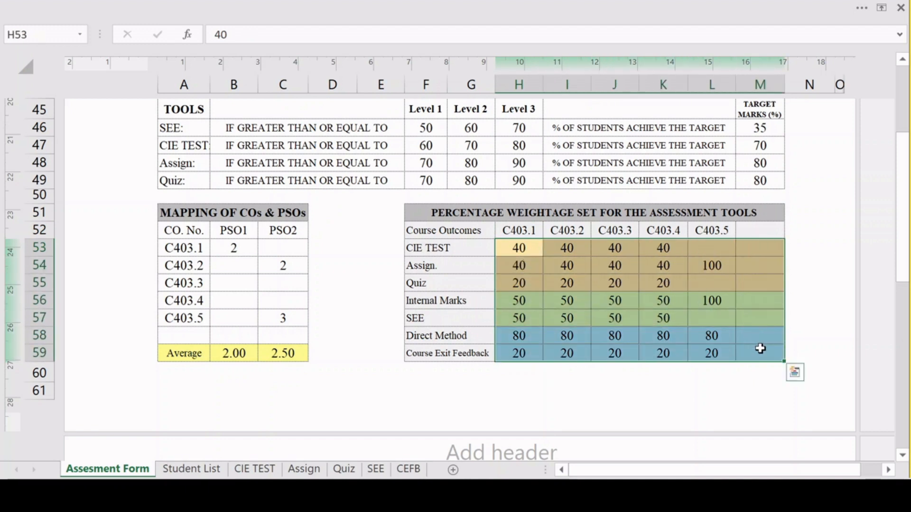
pyautogui.click(567, 301)
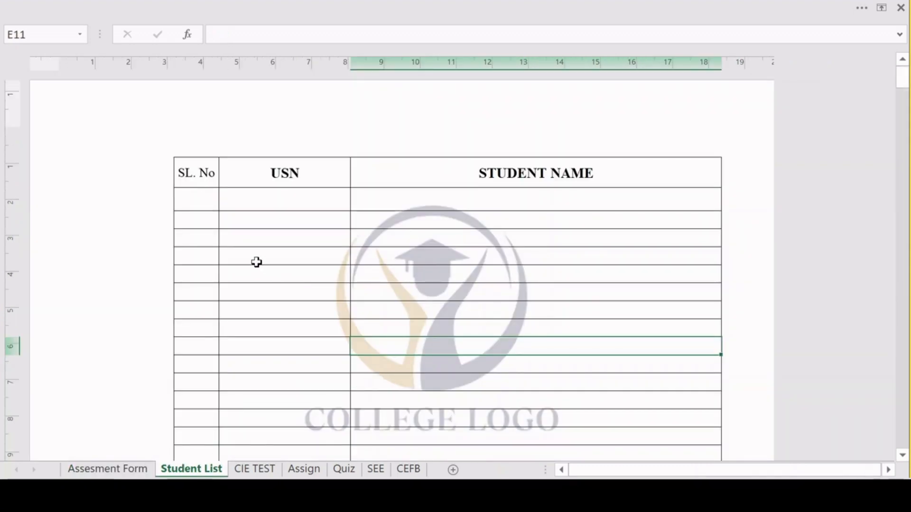
# Paste the copied student USNs and names as values into the Student List sheet, starting at the first USN cell.
pyautogui.click(285, 202)
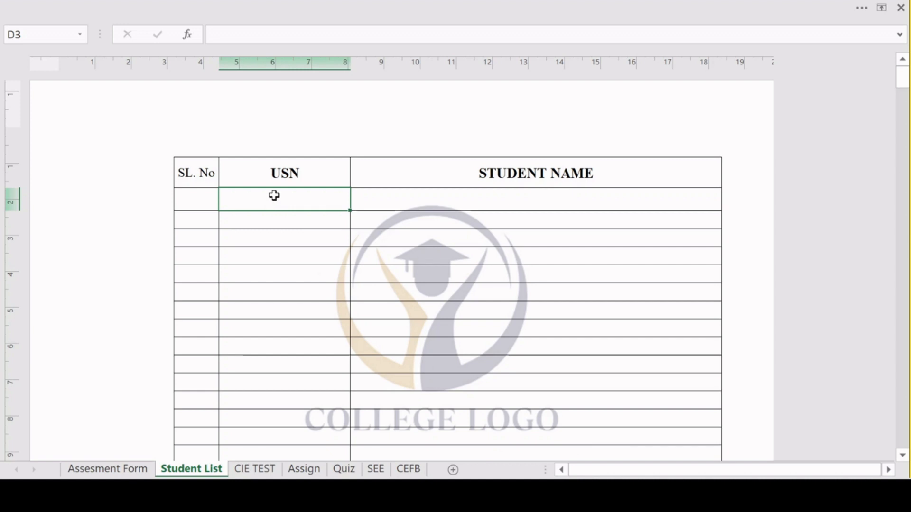
pyautogui.rightClick(259, 200)
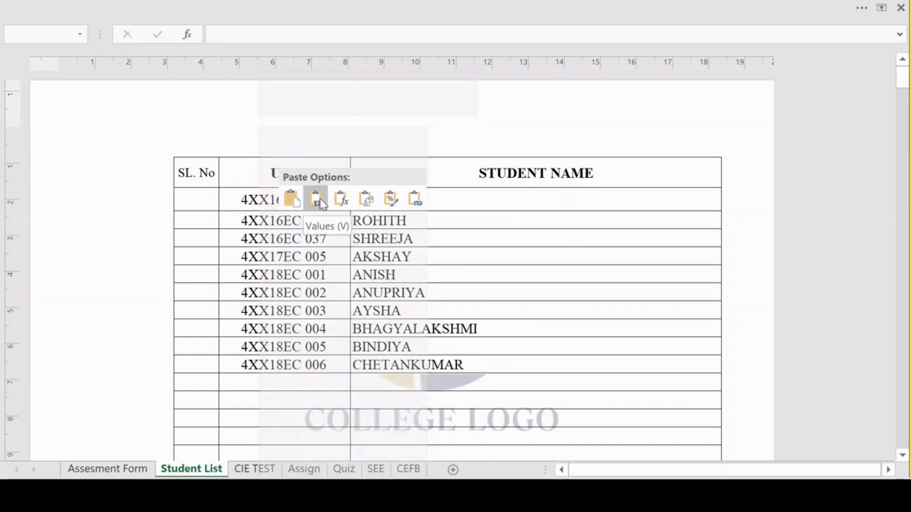
pyautogui.click(320, 198)
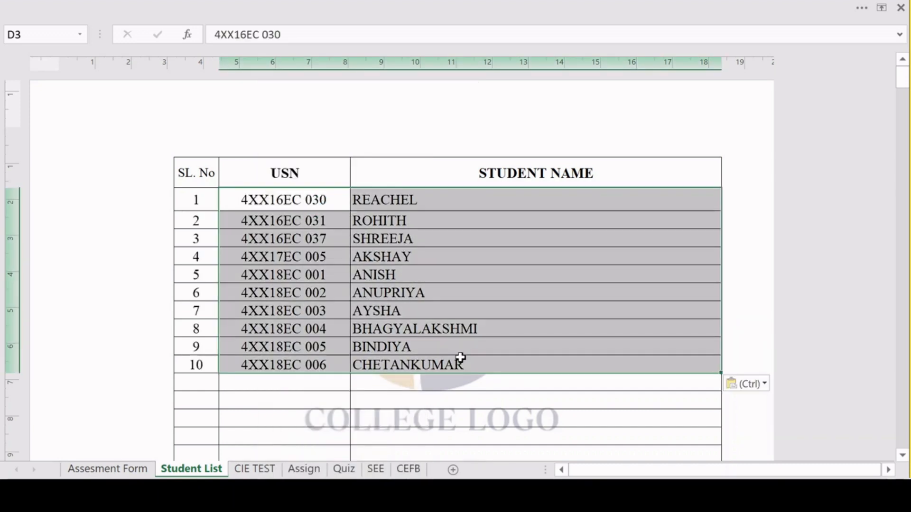
pyautogui.click(456, 379)
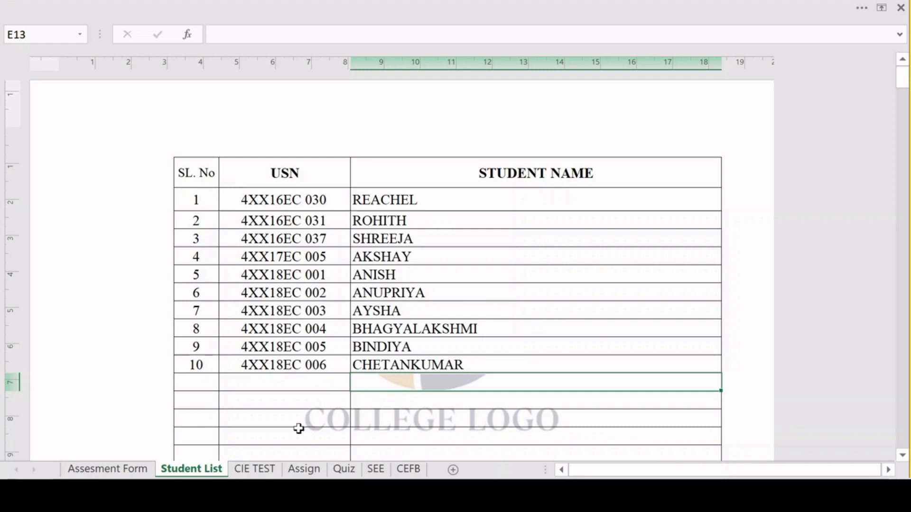
# Check the student entries on the CIE TEST, Assign, Quiz and SEE sheets and return to the Student List sheet.
pyautogui.click(256, 470)
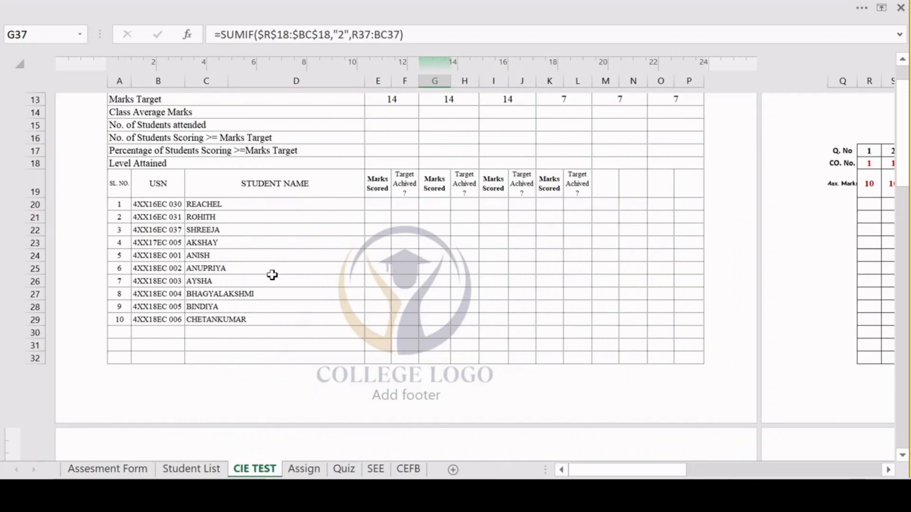
pyautogui.click(304, 469)
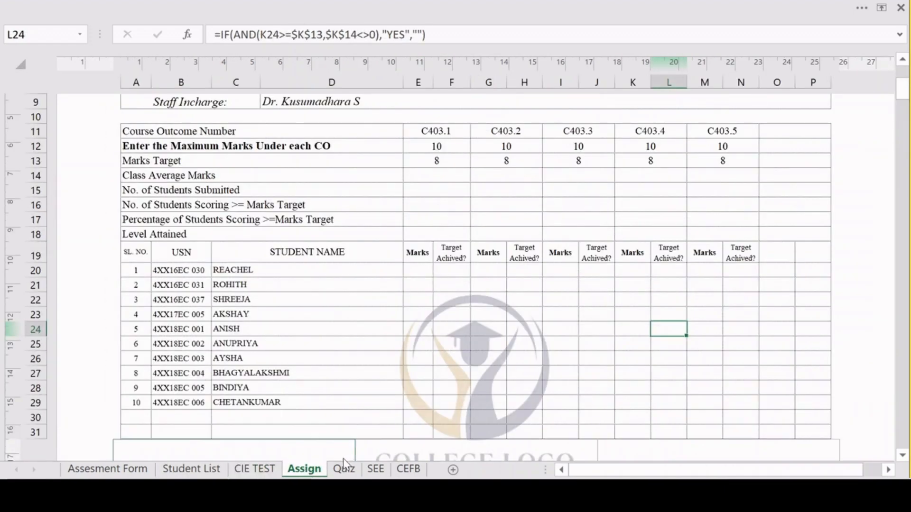
pyautogui.click(344, 469)
pyautogui.click(383, 469)
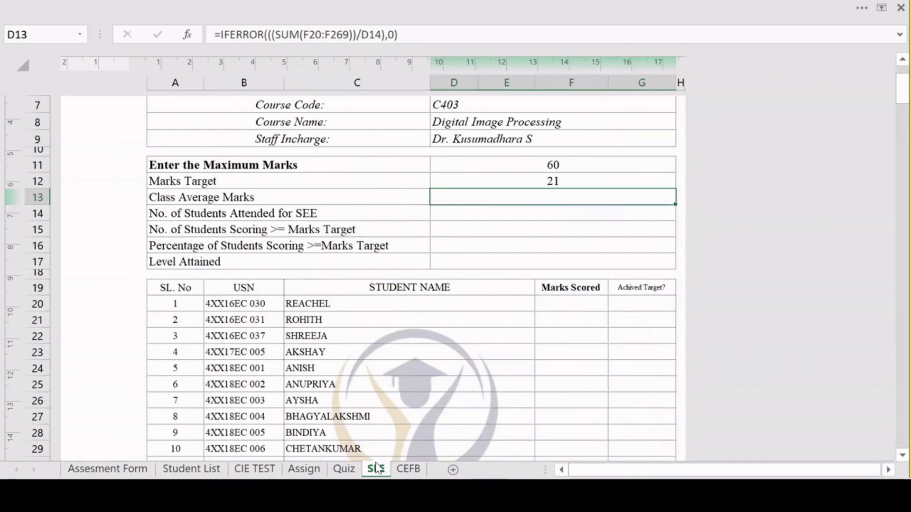
pyautogui.click(191, 468)
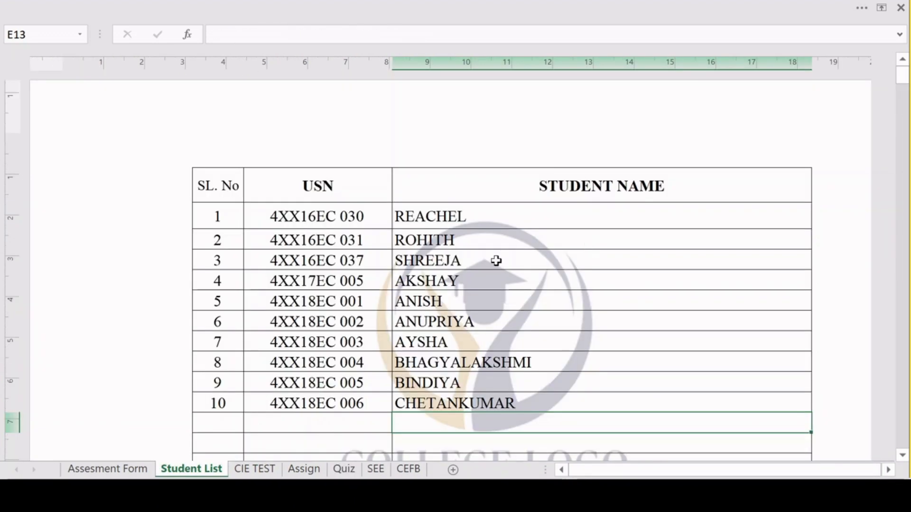
# Set the maximum marks to 60 on the SEE sheet.
pyautogui.click(384, 469)
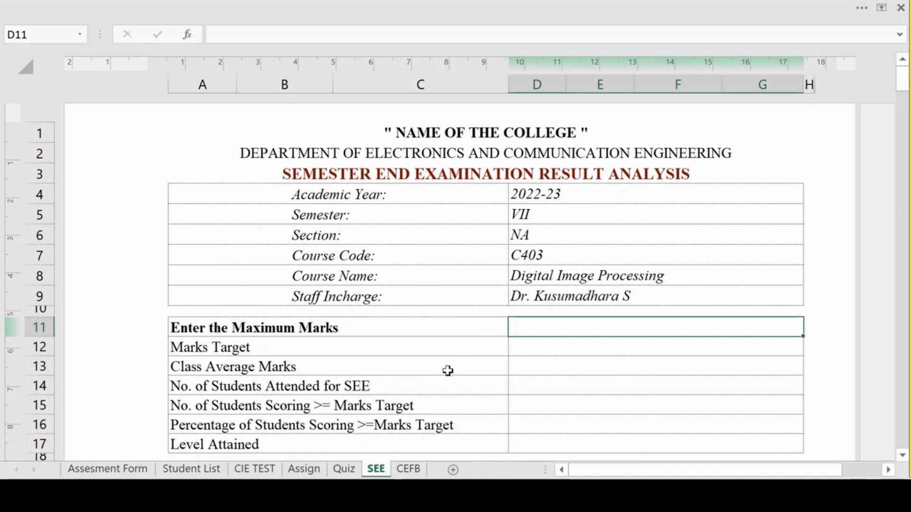
pyautogui.doubleClick(627, 330)
pyautogui.write('60')
pyautogui.hotkey('ctrl', 'Return')
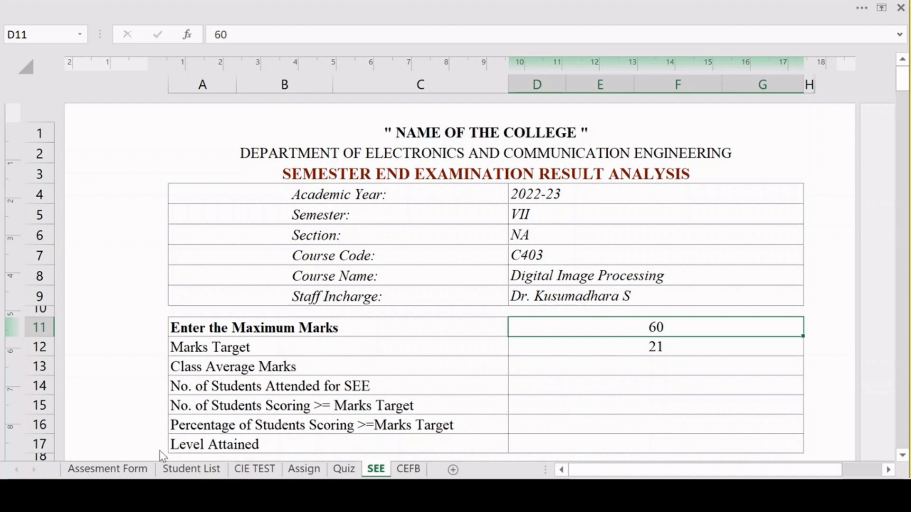
# Set the SEE target marks to 70% in the Assesment Form's attainment levels table and check the SEE sheet.
pyautogui.click(145, 468)
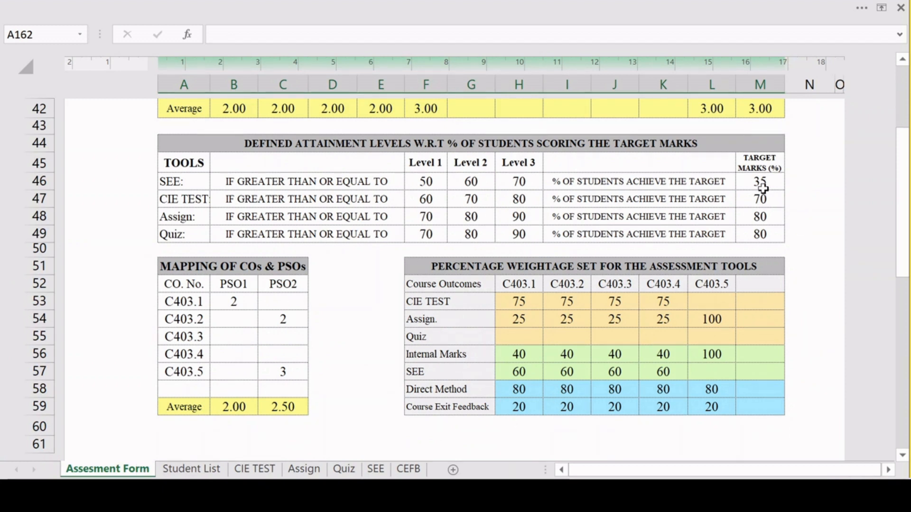
pyautogui.click(762, 189)
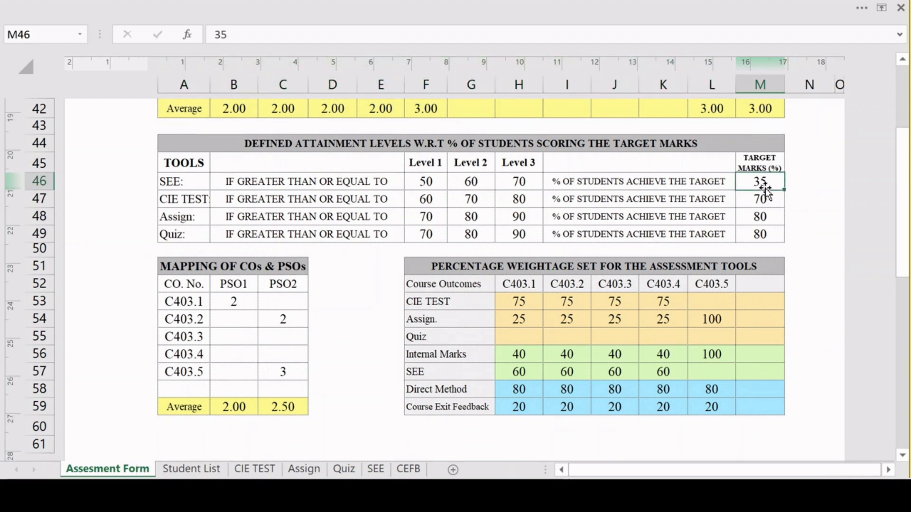
pyautogui.write('70')
pyautogui.click(680, 274)
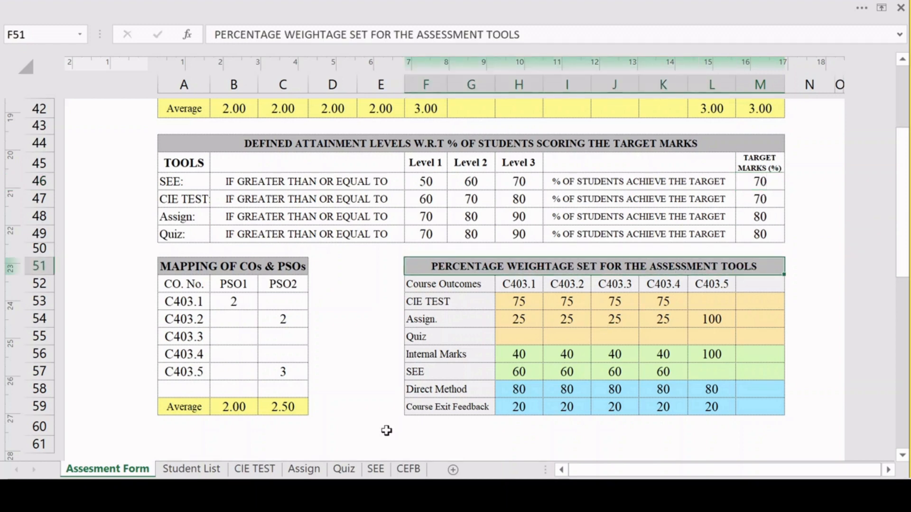
pyautogui.click(376, 469)
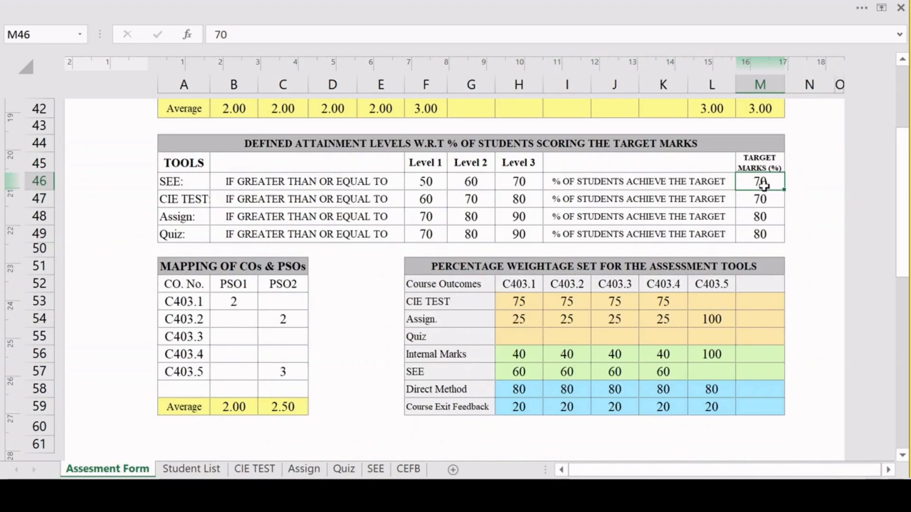
# Restore the SEE target marks to 35% in the attainment levels table.
pyautogui.write('35')
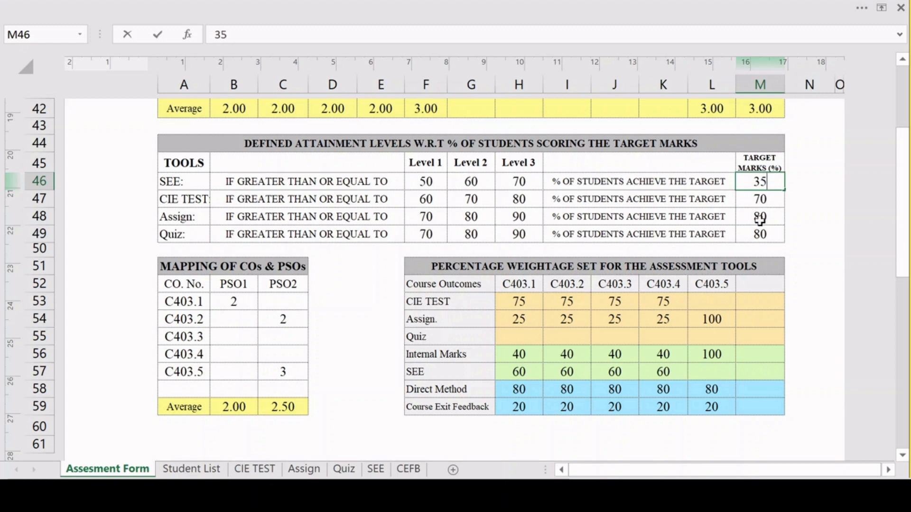
pyautogui.click(759, 218)
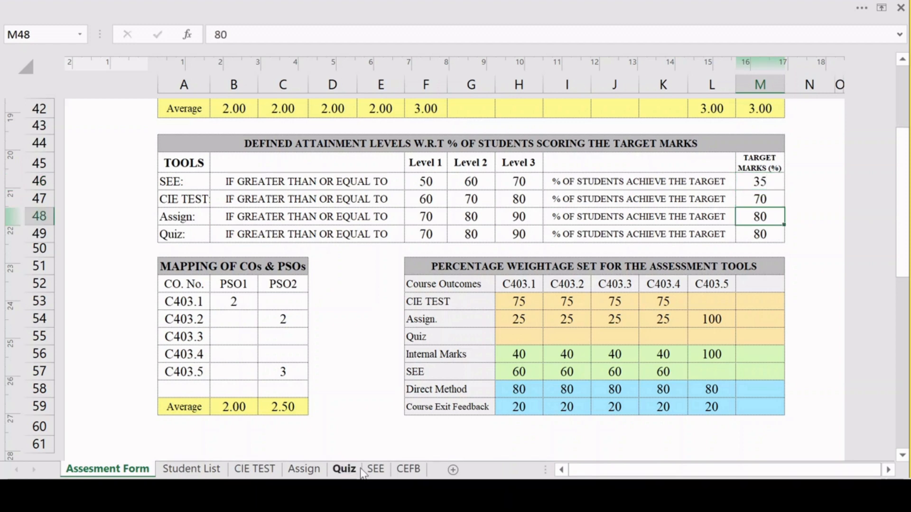
# On the SEE sheet, enter marks scored of 21 and 22 for the first two students and extend the series to the tenth student.
pyautogui.click(375, 469)
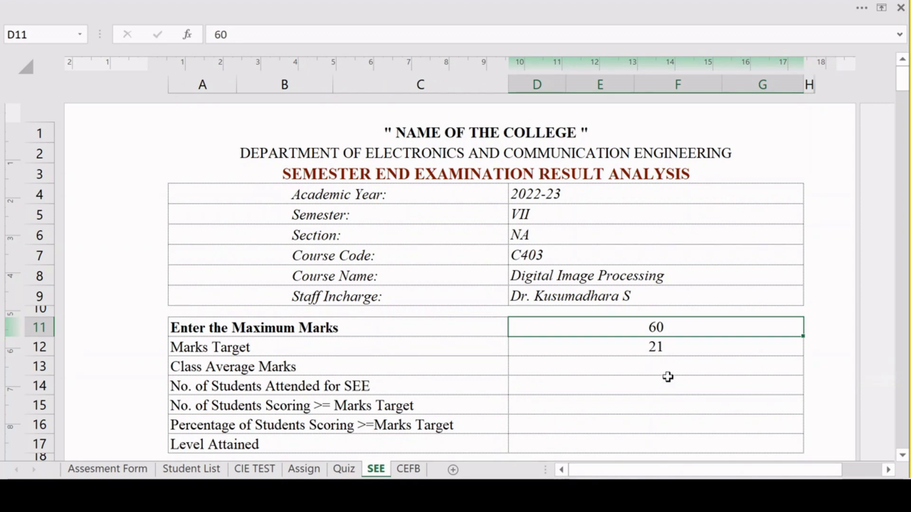
pyautogui.scroll(-2, 668, 380)
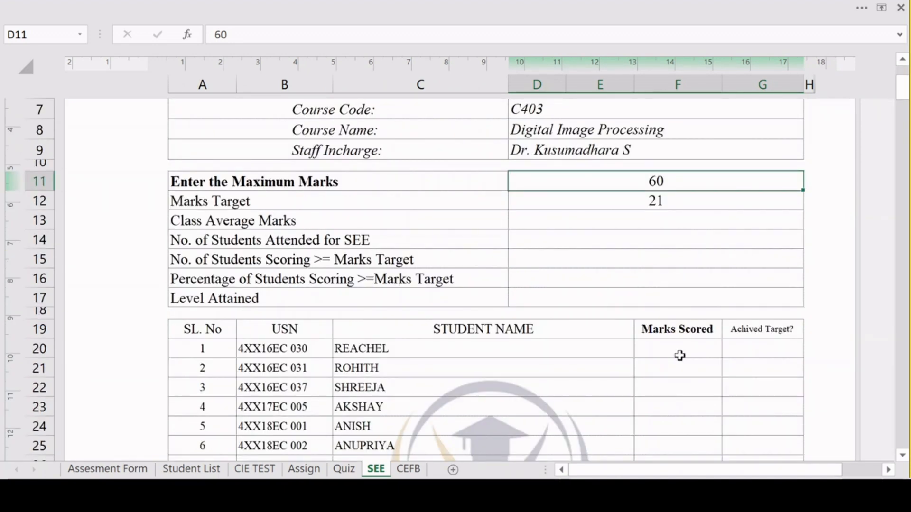
pyautogui.scroll(-1, 679, 355)
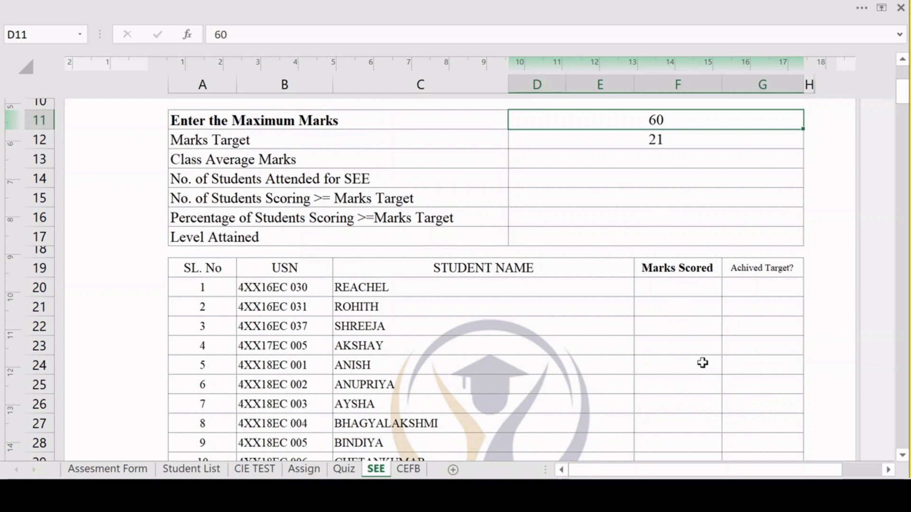
pyautogui.scroll(-1, 701, 362)
pyautogui.click(681, 239)
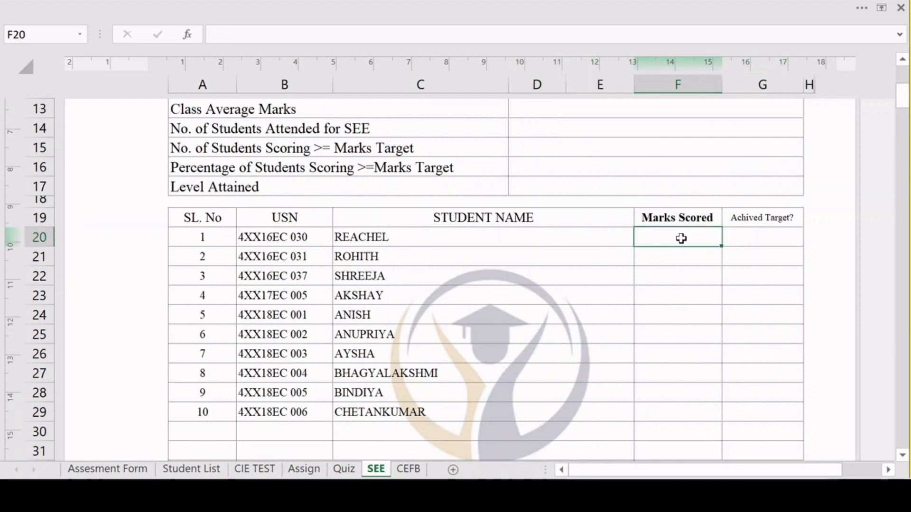
pyautogui.write('21')
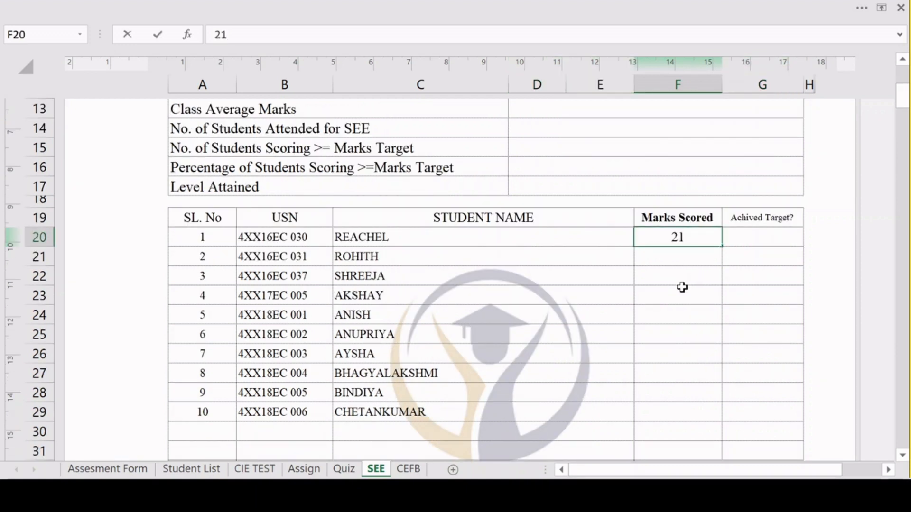
pyautogui.click(689, 262)
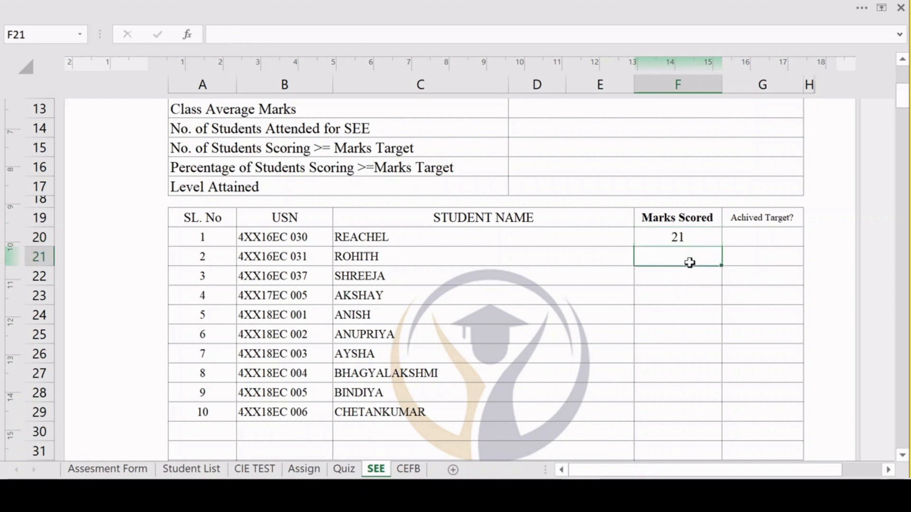
pyautogui.write('22')
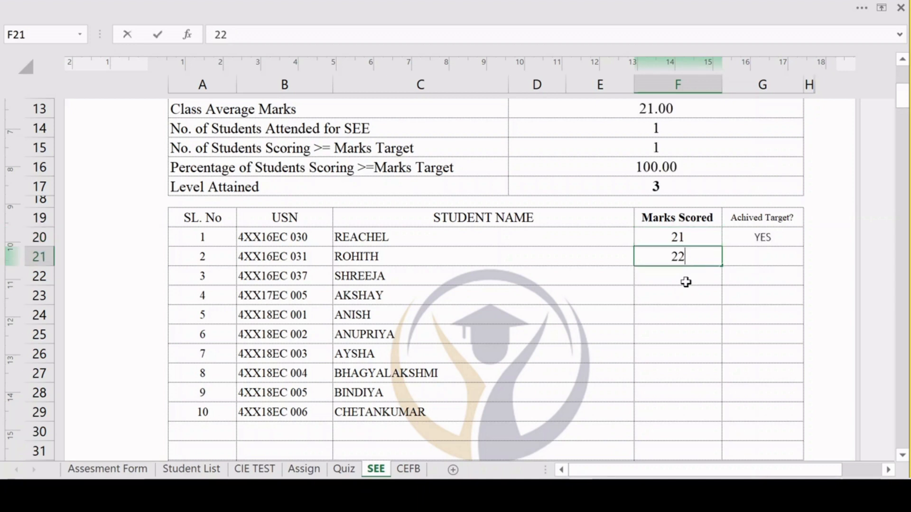
pyautogui.click(685, 283)
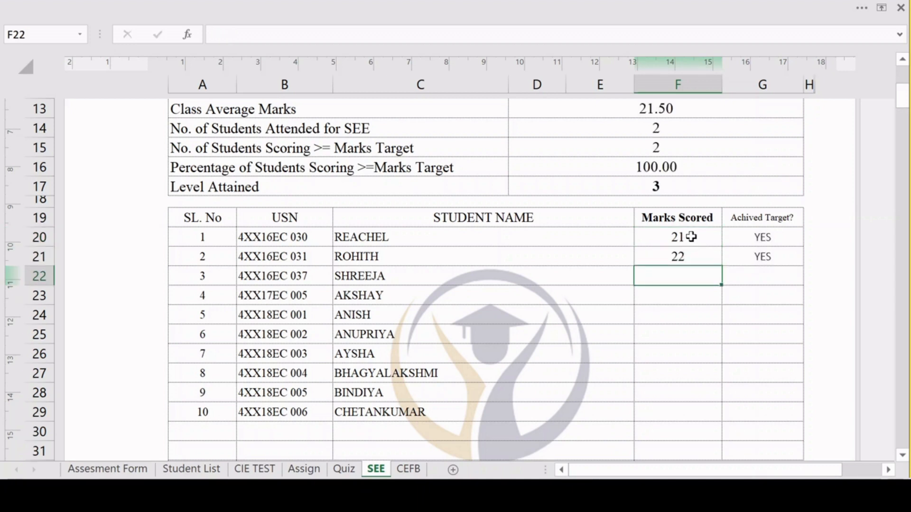
pyautogui.moveTo(690, 237); pyautogui.dragTo(718, 409)
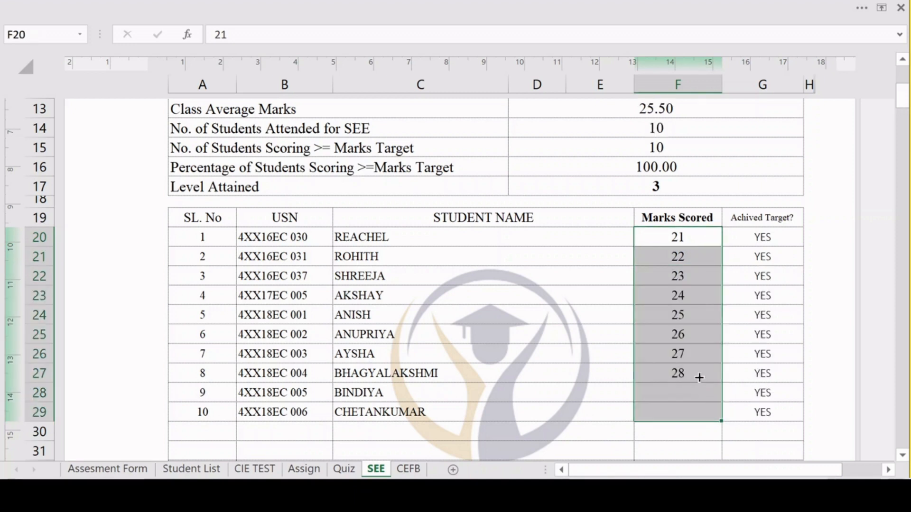
pyautogui.click(691, 430)
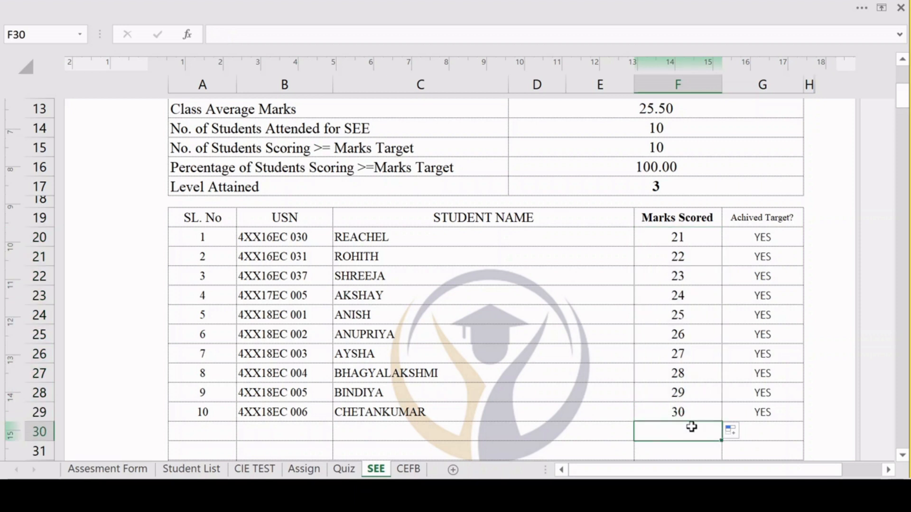
# Set the SEE marks scored to 10 for the students with serial numbers 10, 9 and 8.
pyautogui.scroll(1, 690, 417)
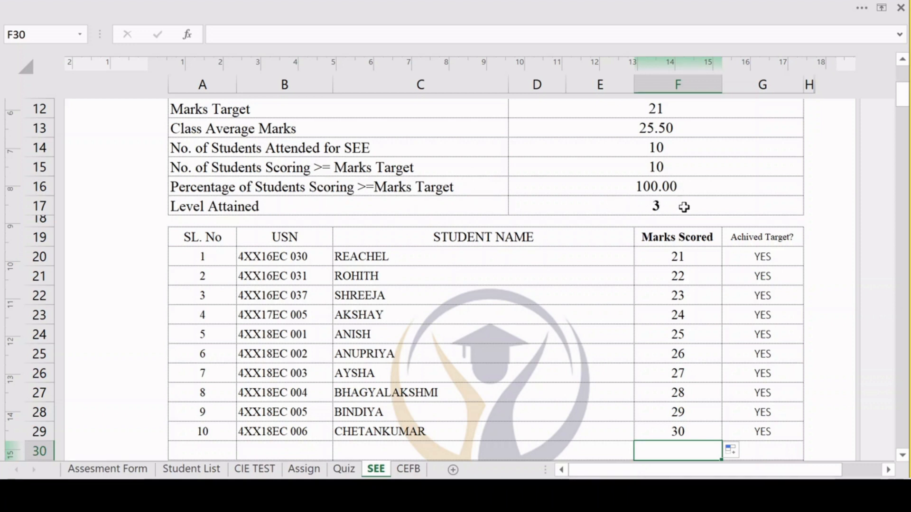
pyautogui.click(687, 432)
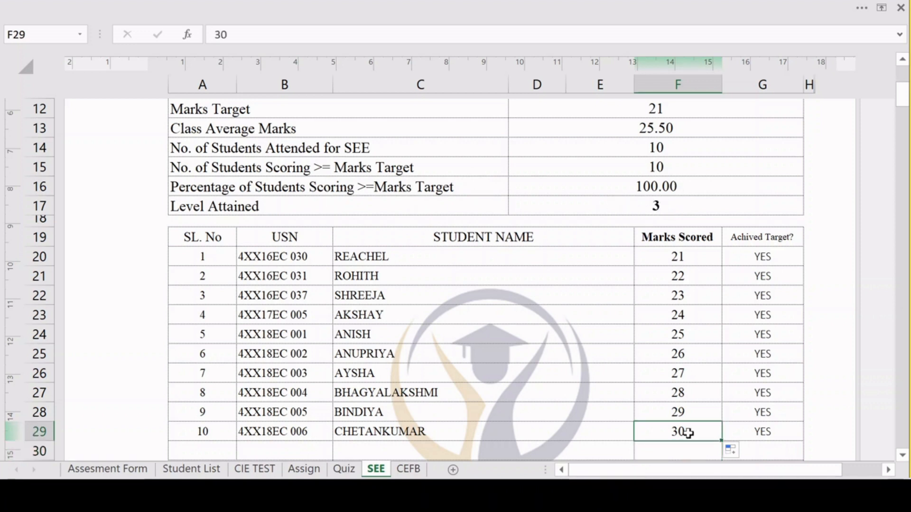
pyautogui.write('1')
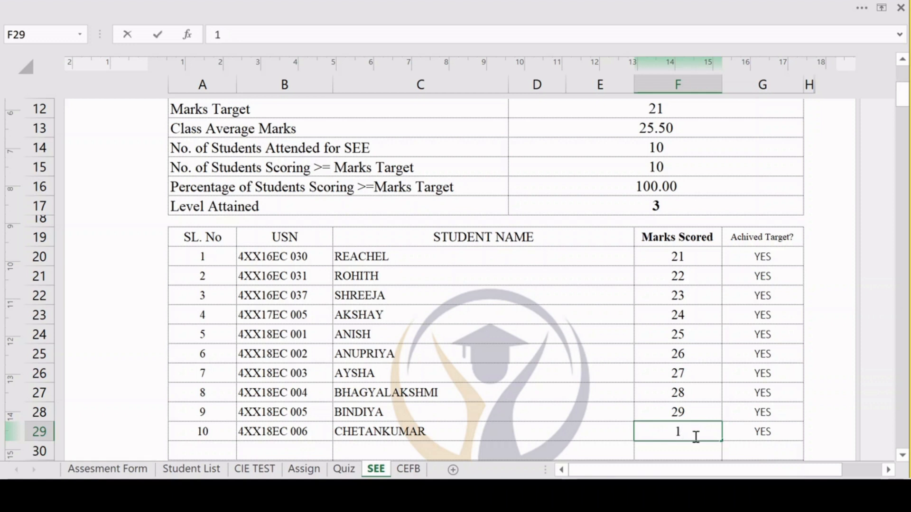
pyautogui.write('0')
pyautogui.click(661, 392)
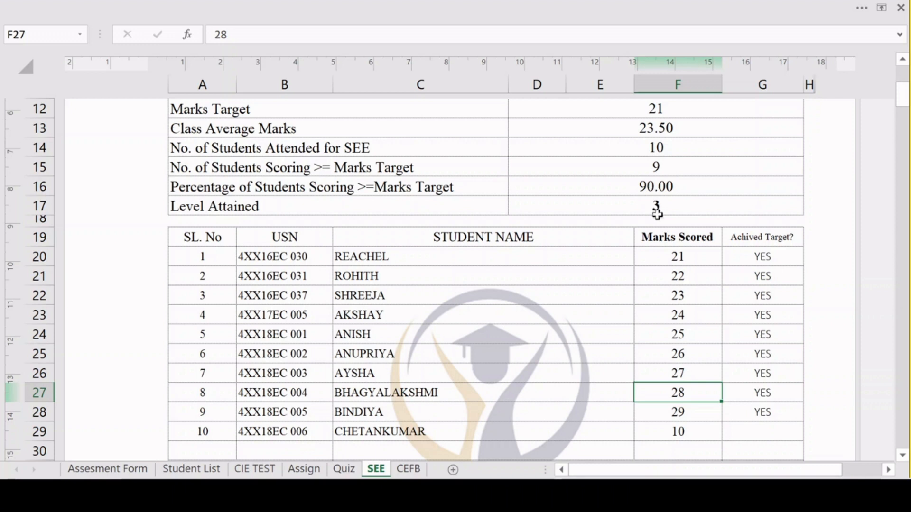
pyautogui.click(678, 412)
pyautogui.write('10')
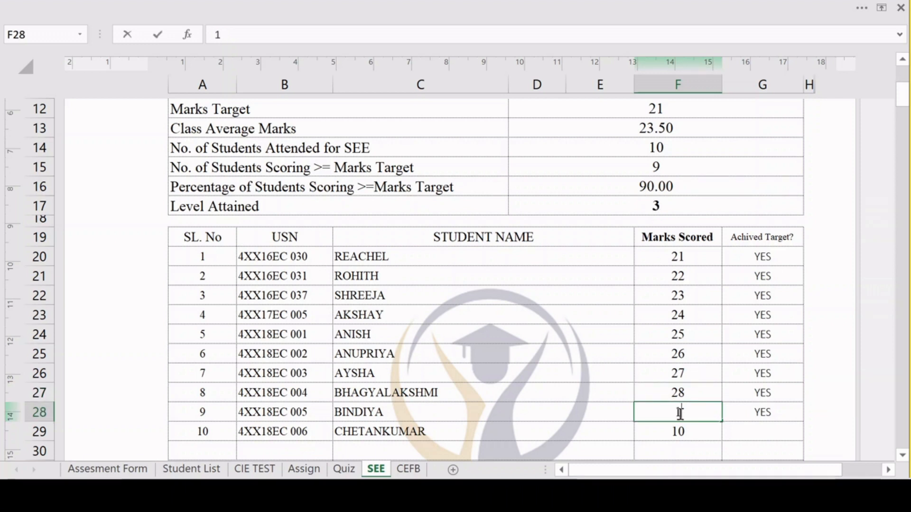
pyautogui.click(680, 390)
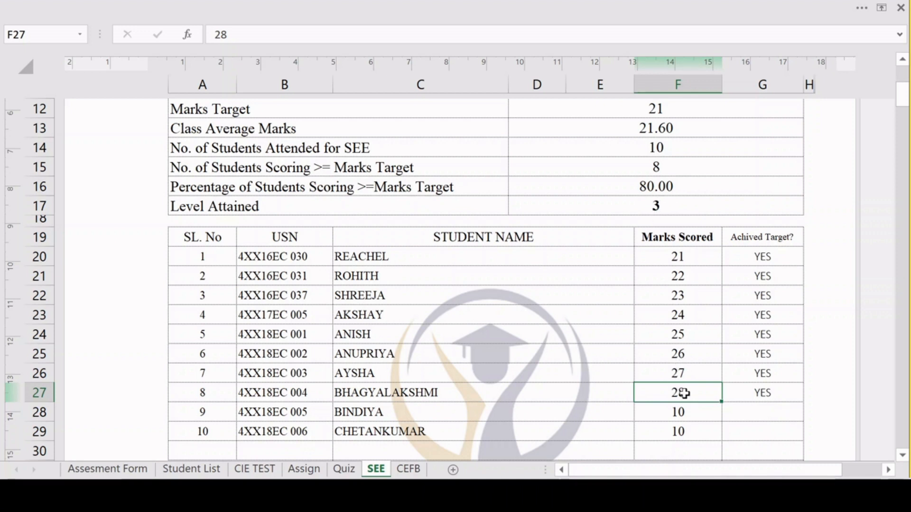
pyautogui.write('10')
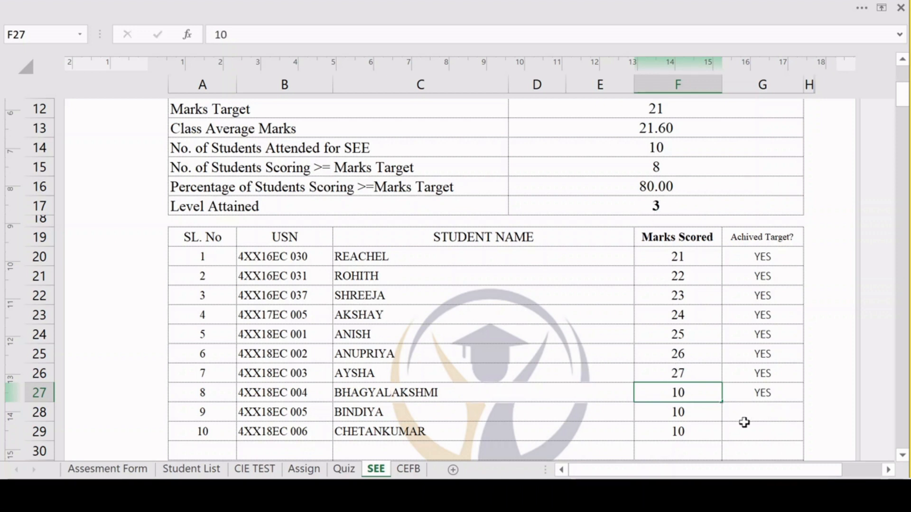
pyautogui.hotkey('ctrl', 'Return')
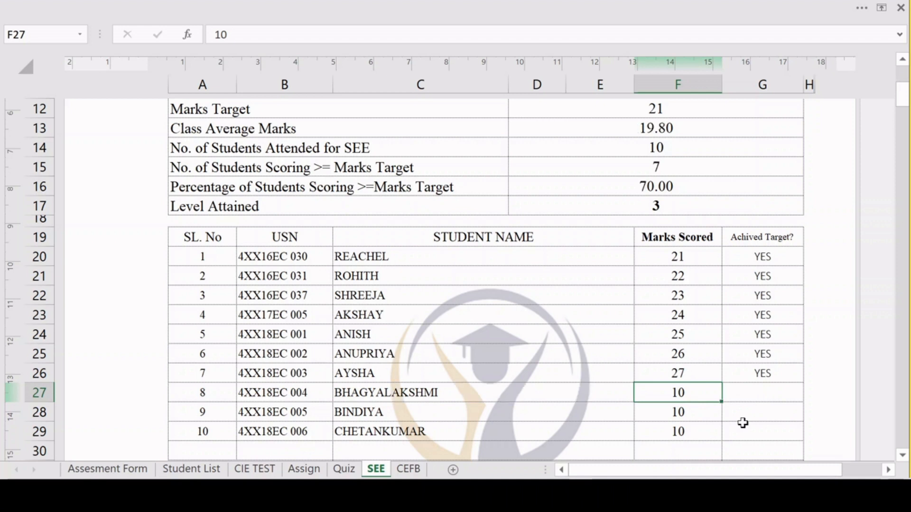
# Set the SEE marks scored to 10 for the students with serial numbers 7, 6 and 5.
pyautogui.click(695, 376)
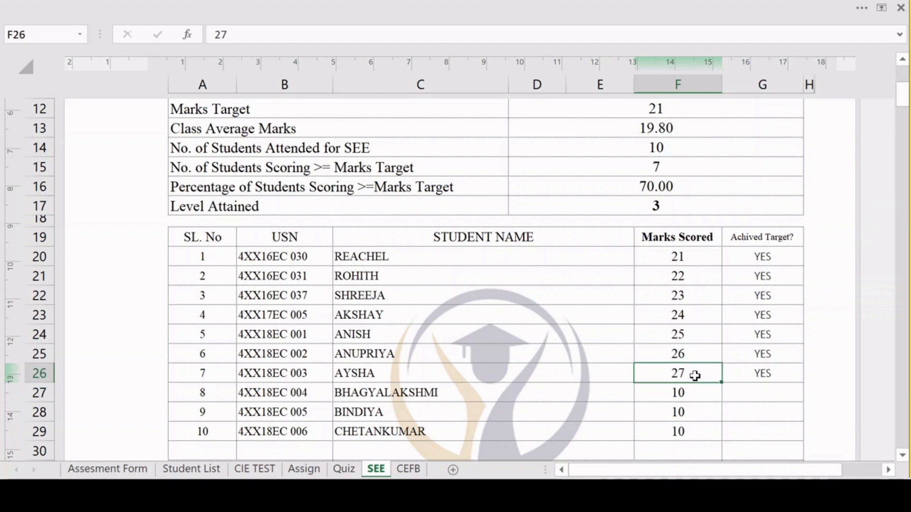
pyautogui.write('1')
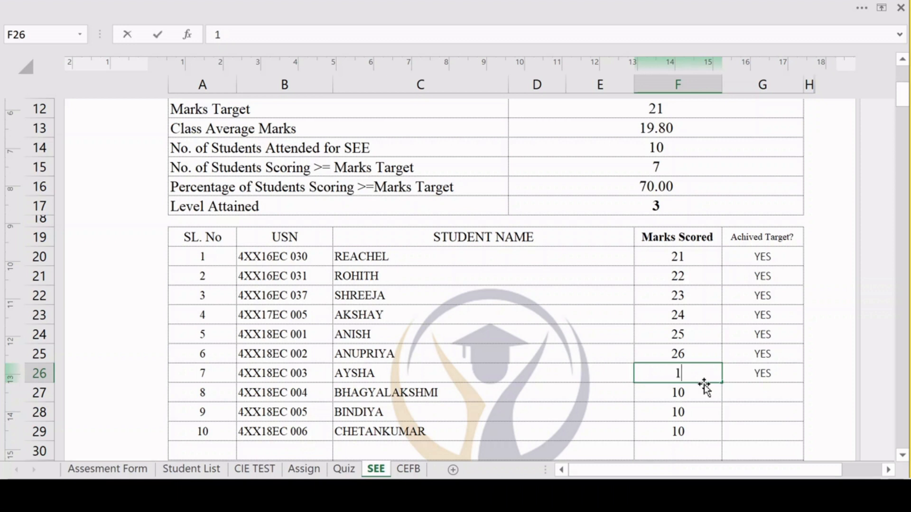
pyautogui.write('0')
pyautogui.hotkey('ctrl', 'Return')
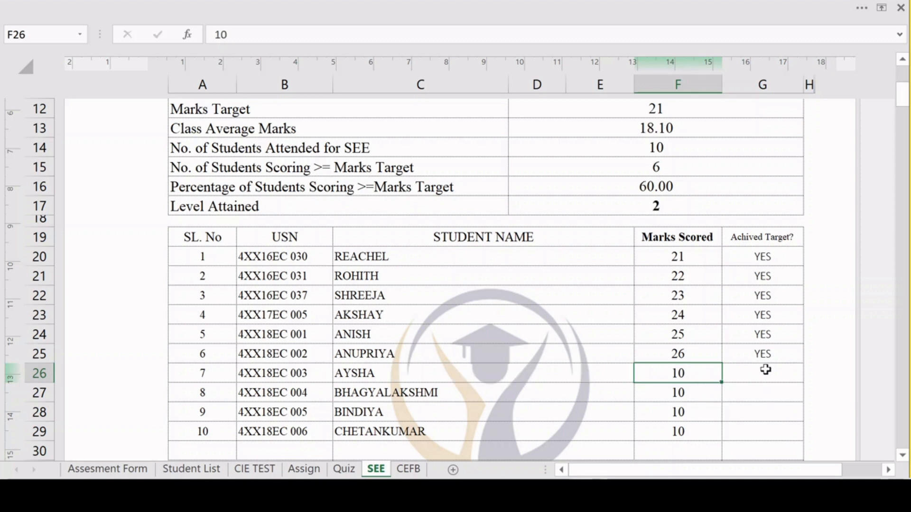
pyautogui.click(691, 357)
pyautogui.write('1')
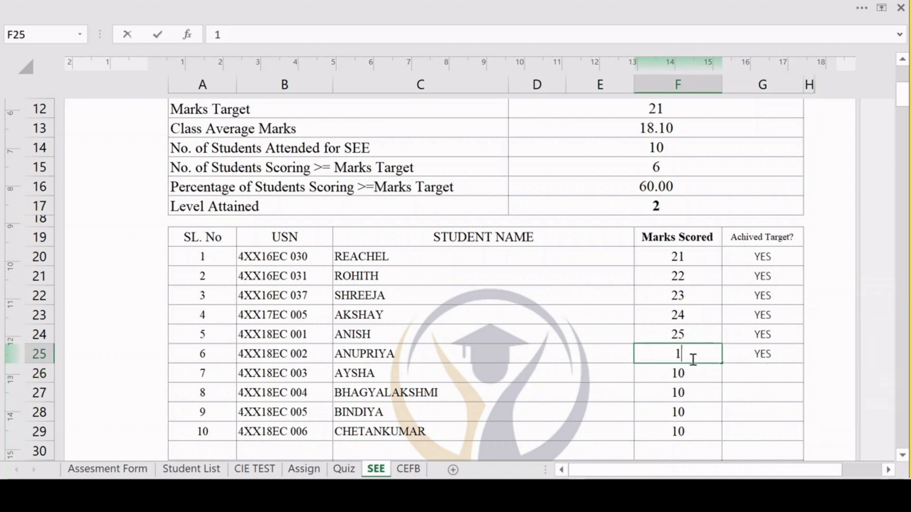
pyautogui.write('0')
pyautogui.click(714, 386)
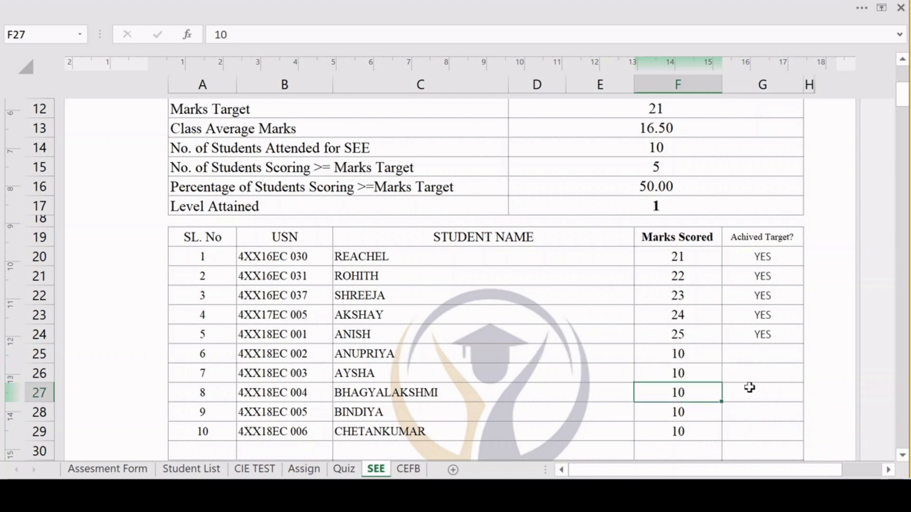
pyautogui.click(698, 340)
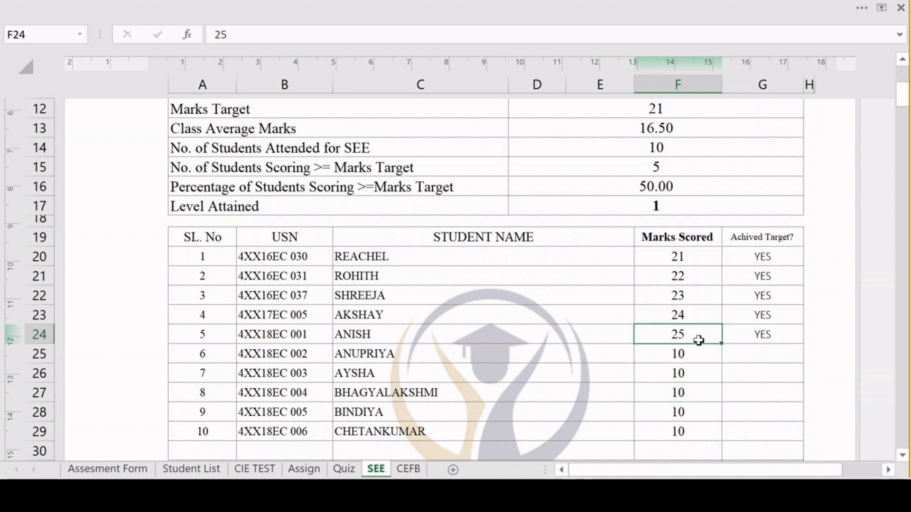
pyautogui.write('10')
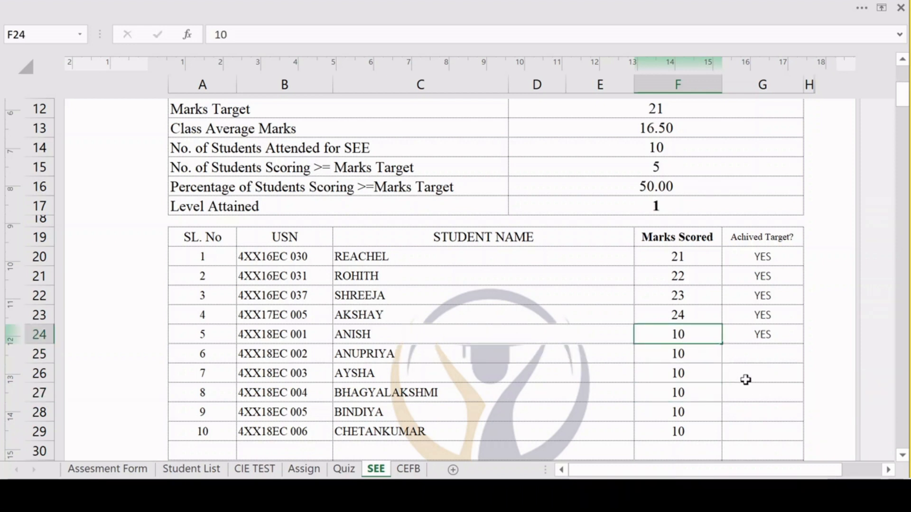
pyautogui.hotkey('ctrl', 'Return')
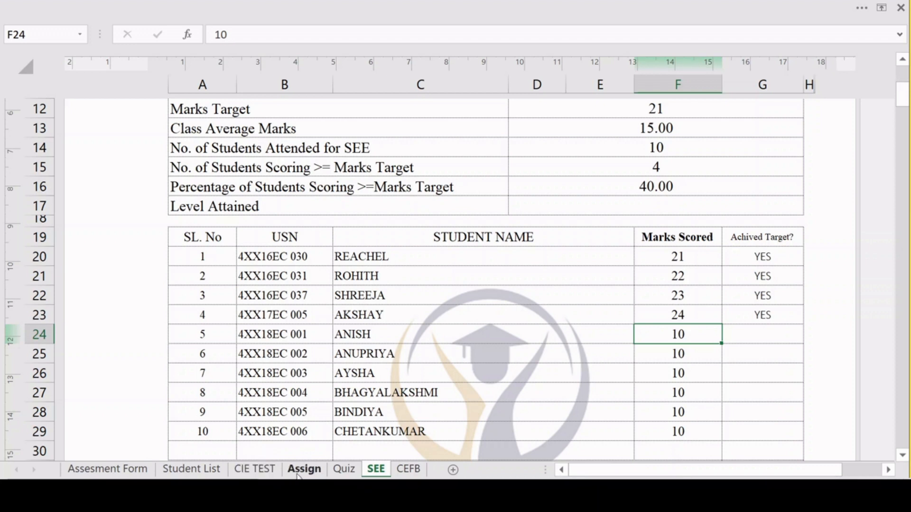
# Refill the SEE marks scored down to the tenth student so that students 3 to 10 have 23 to 30.
pyautogui.scroll(-1, 683, 265)
pyautogui.moveTo(691, 240); pyautogui.dragTo(704, 372)
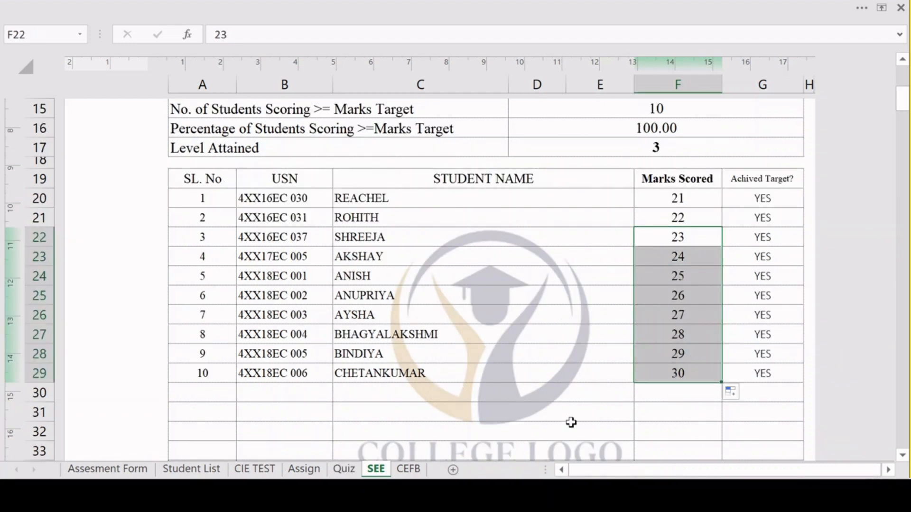
# On the CIE TEST sheet, enter question numbers 1 to 6 in the Q. No row of the marks grid.
pyautogui.click(256, 469)
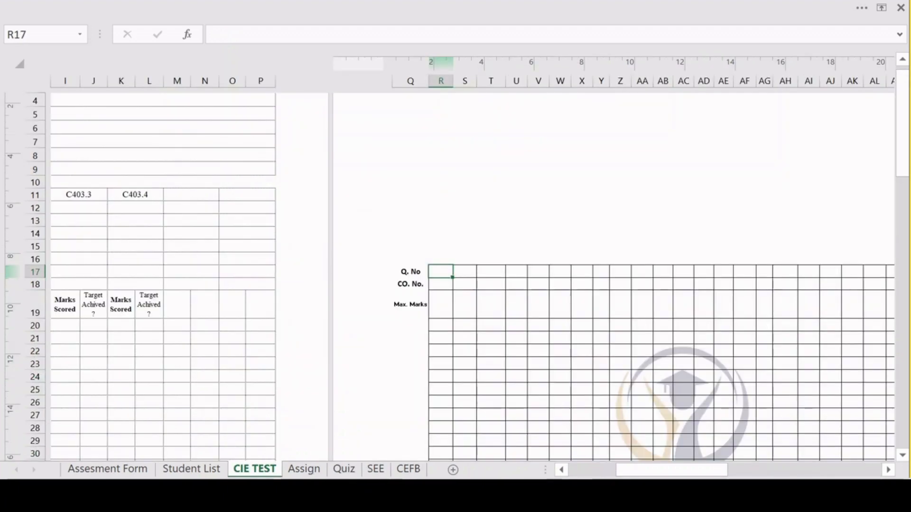
pyautogui.click(588, 472)
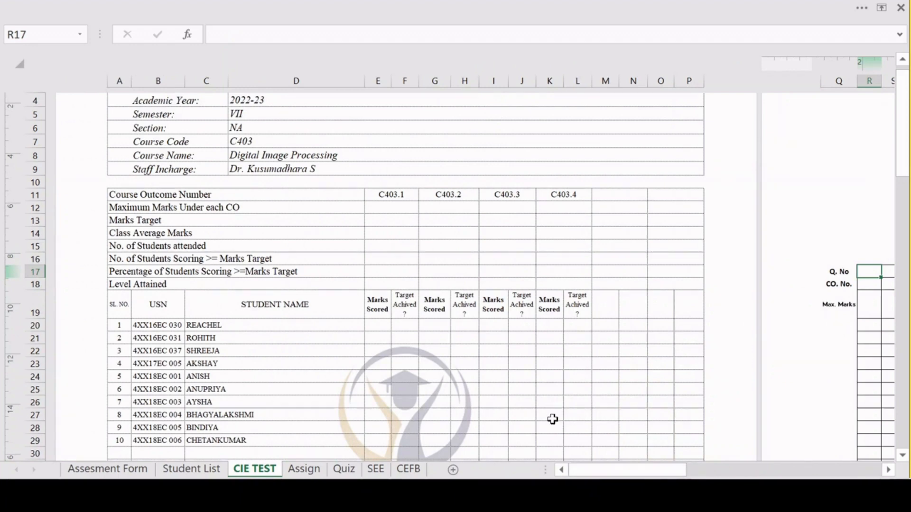
pyautogui.scroll(3, 553, 419)
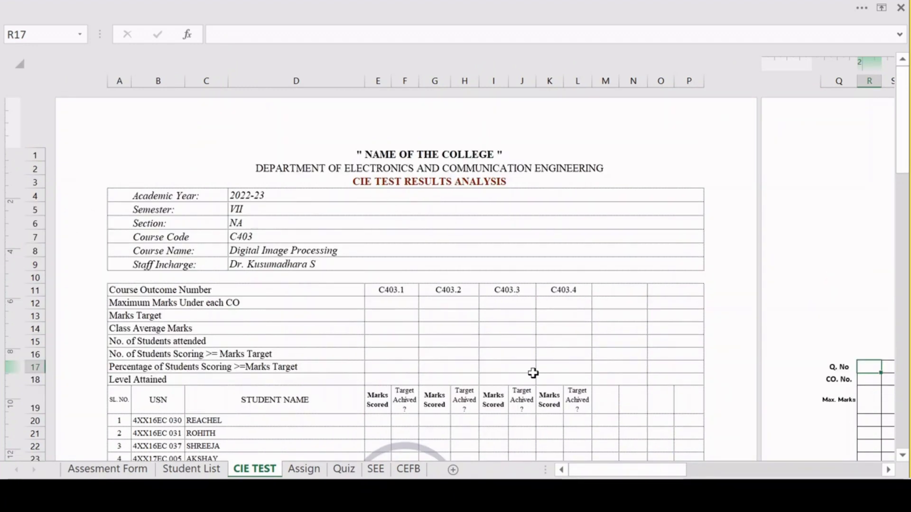
pyautogui.scroll(-2, 589, 362)
pyautogui.moveTo(683, 470); pyautogui.dragTo(728, 476)
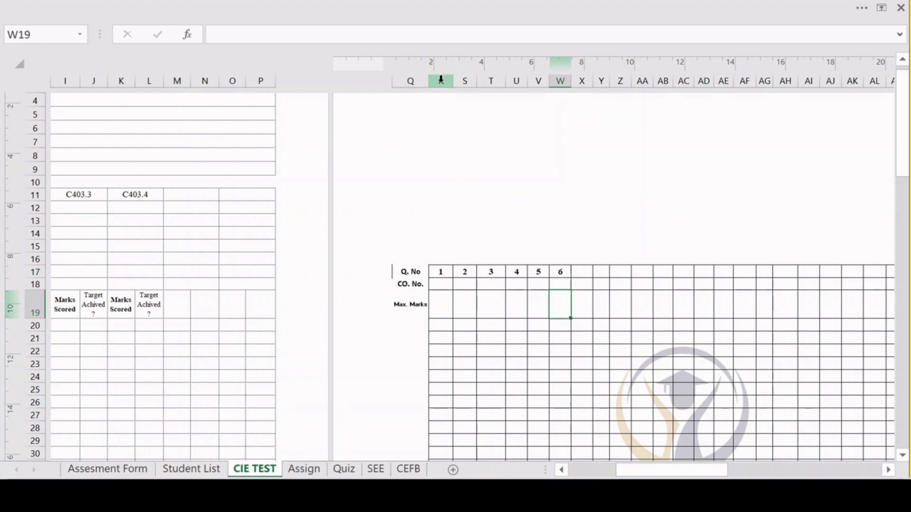
pyautogui.moveTo(441, 80); pyautogui.dragTo(554, 82)
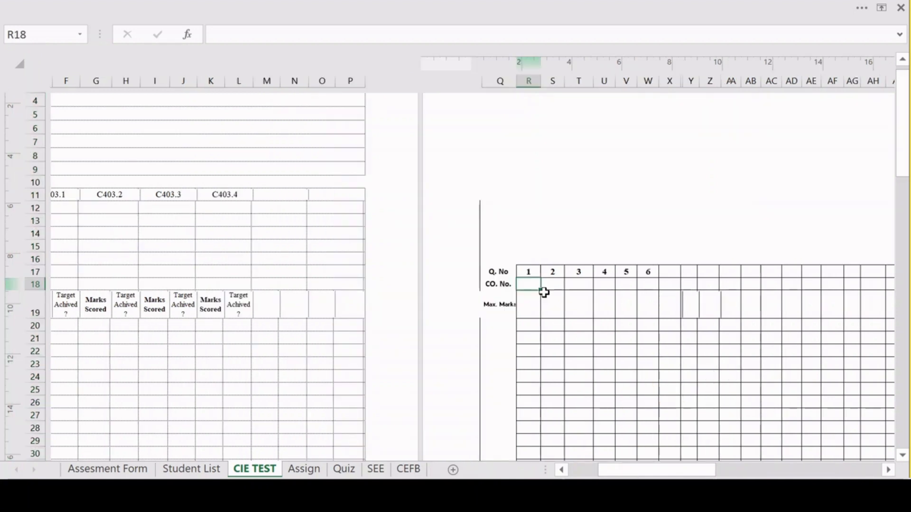
# Fill the CO. No. row with 1 for questions 1 and 2, 2 for questions 3 and 4, and 3 for questions 5 and 6.
pyautogui.write('1')
pyautogui.click(549, 286)
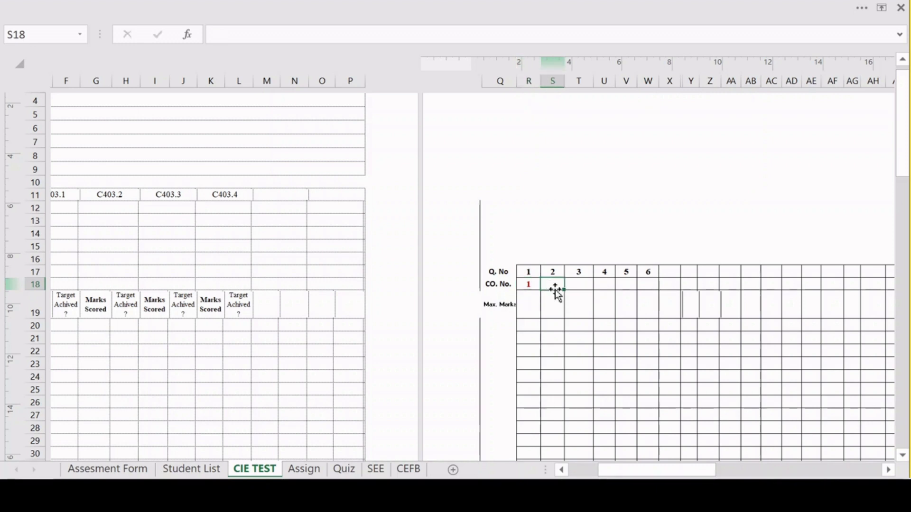
pyautogui.write('2')
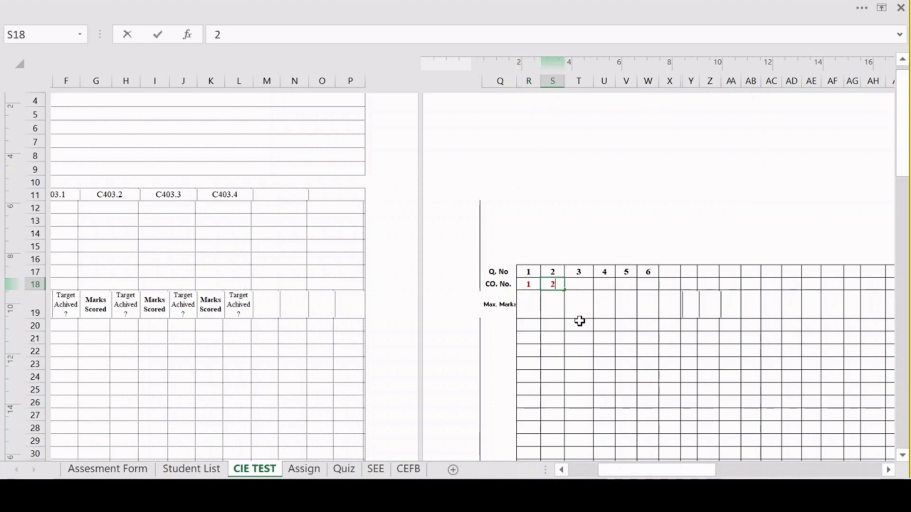
pyautogui.doubleClick(559, 288)
pyautogui.write('1')
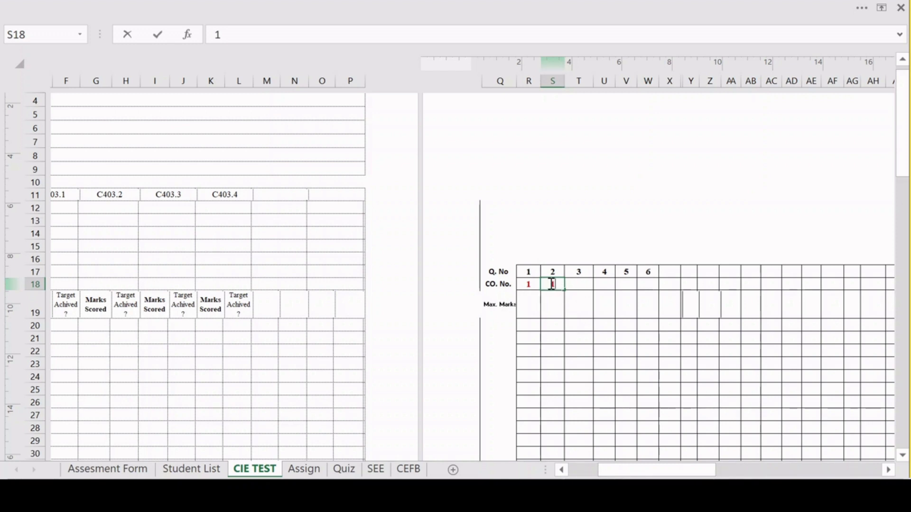
pyautogui.click(581, 283)
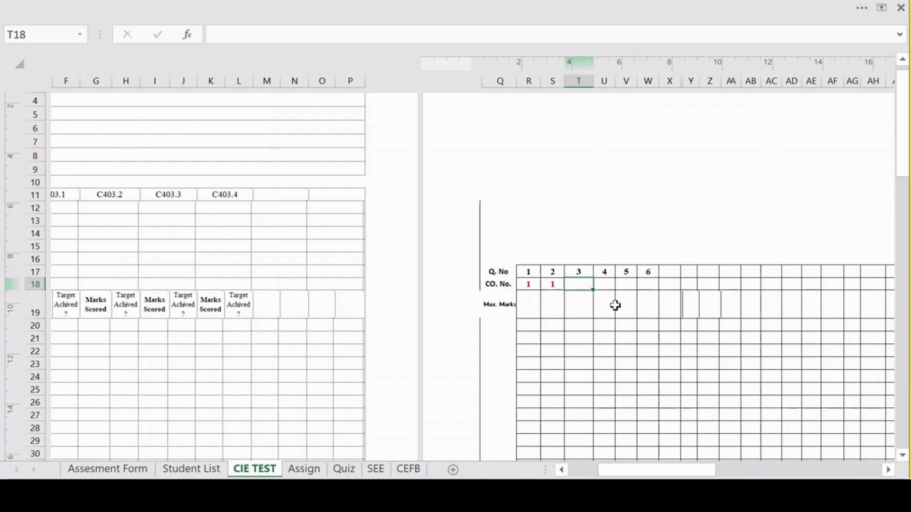
pyautogui.click(607, 287)
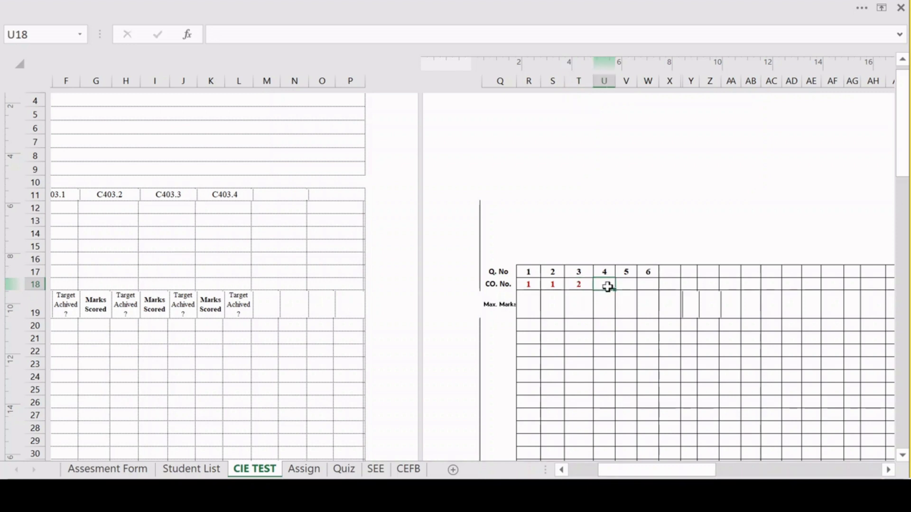
pyautogui.write('2')
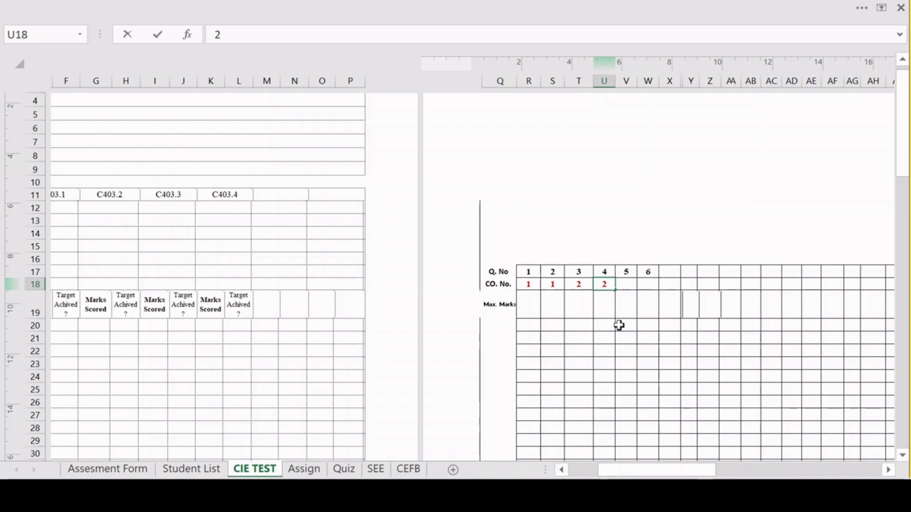
pyautogui.click(625, 286)
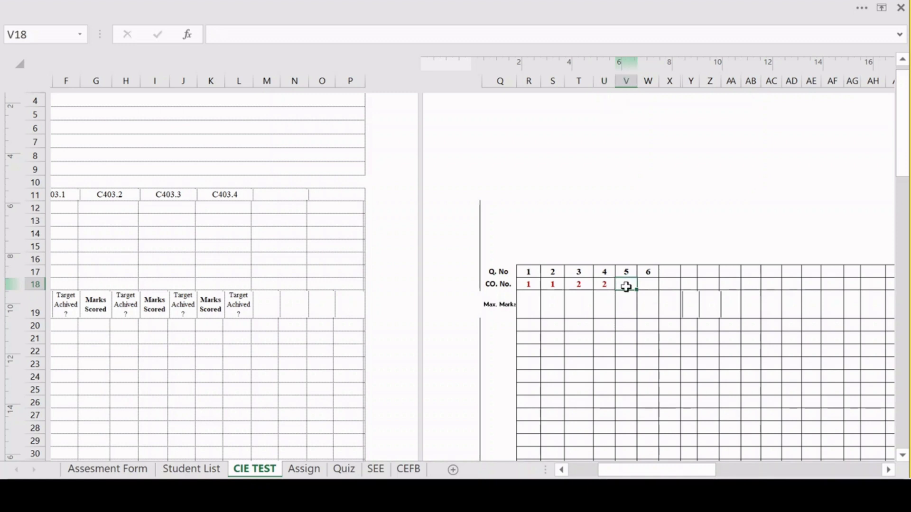
pyautogui.write('3')
pyautogui.click(646, 284)
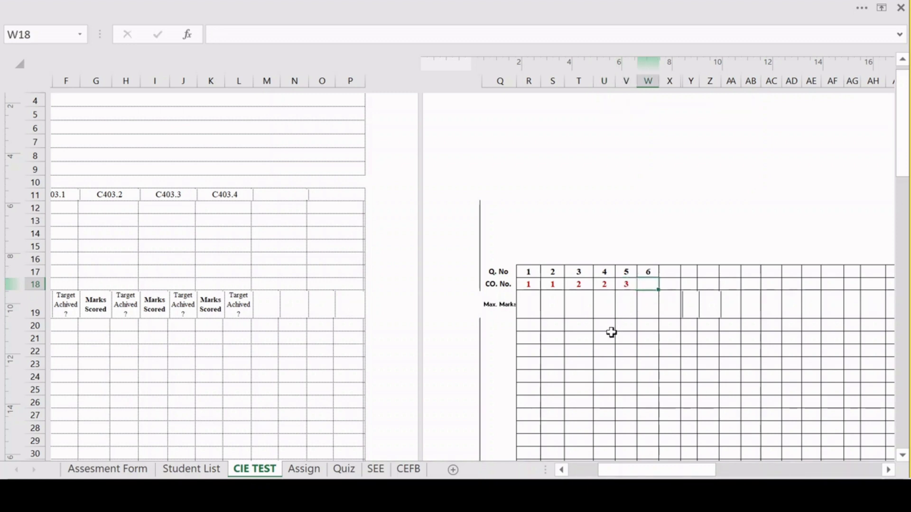
pyautogui.write('3')
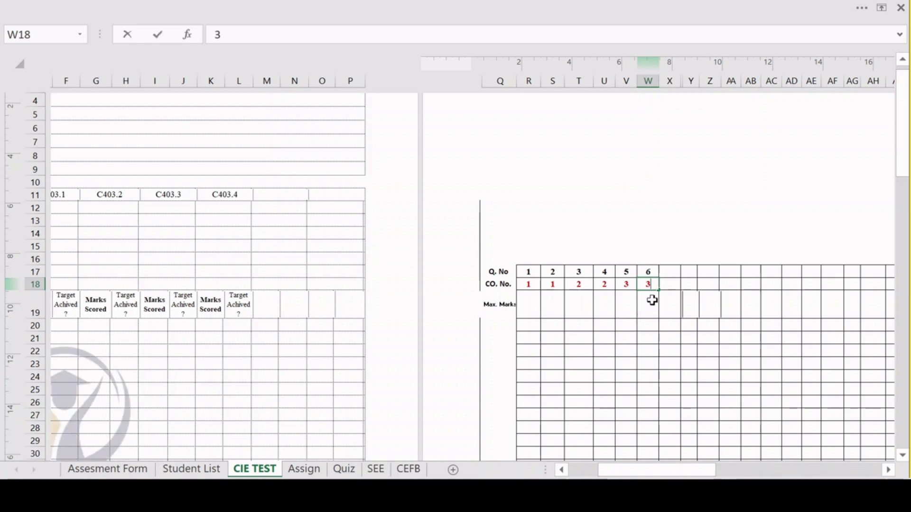
pyautogui.press('Return')
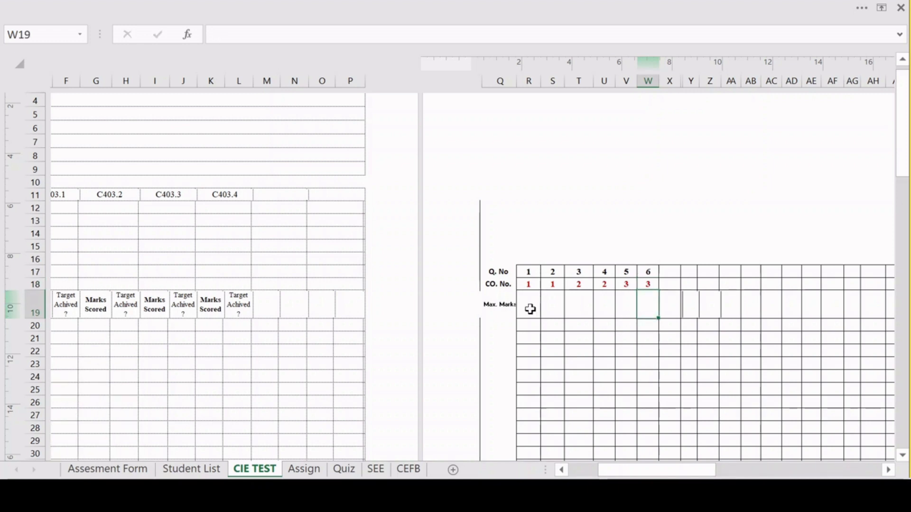
# Set the Max. Marks to 10 for each of the questions 1 to 6.
pyautogui.click(533, 308)
pyautogui.write('10')
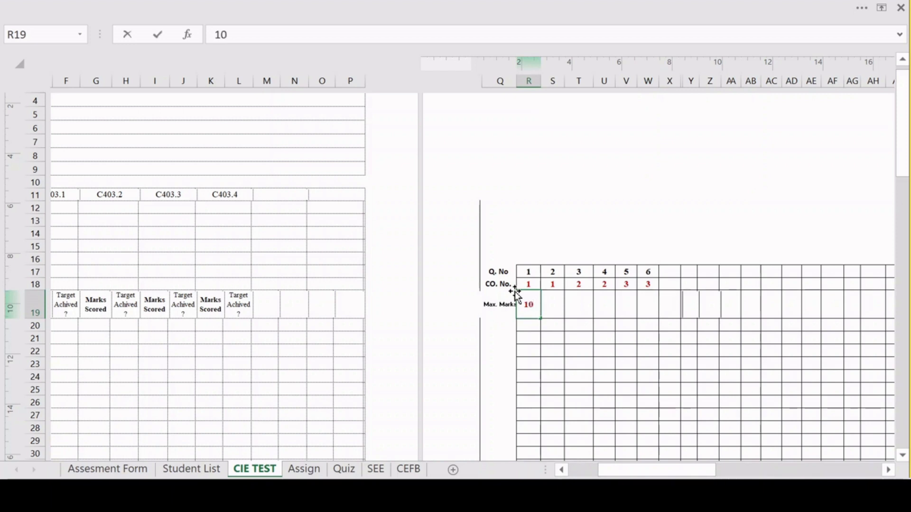
pyautogui.click(516, 291)
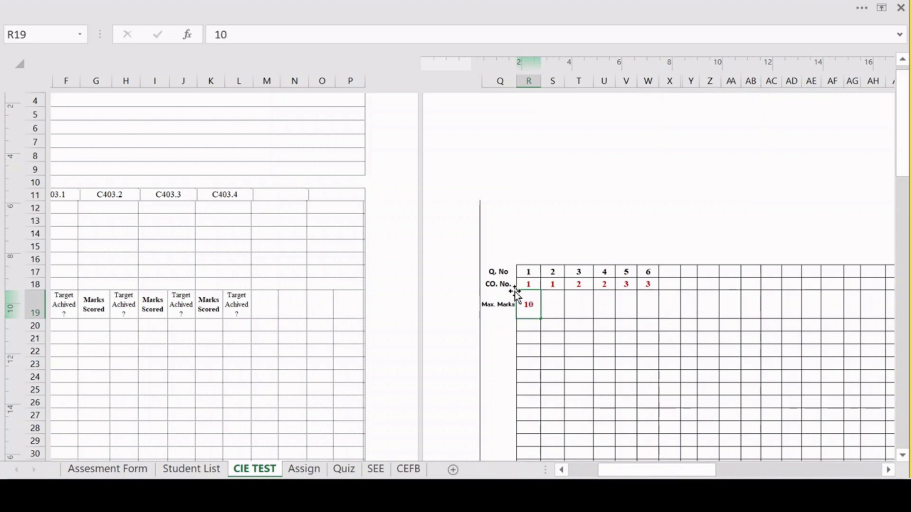
pyautogui.press('Right')
pyautogui.write('10')
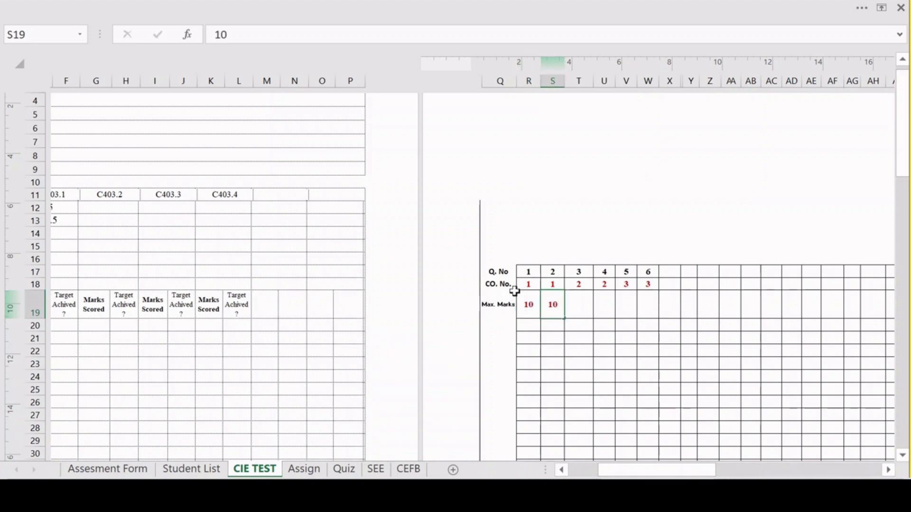
pyautogui.press('Right')
pyautogui.write('10')
pyautogui.press('Right')
pyautogui.write('10')
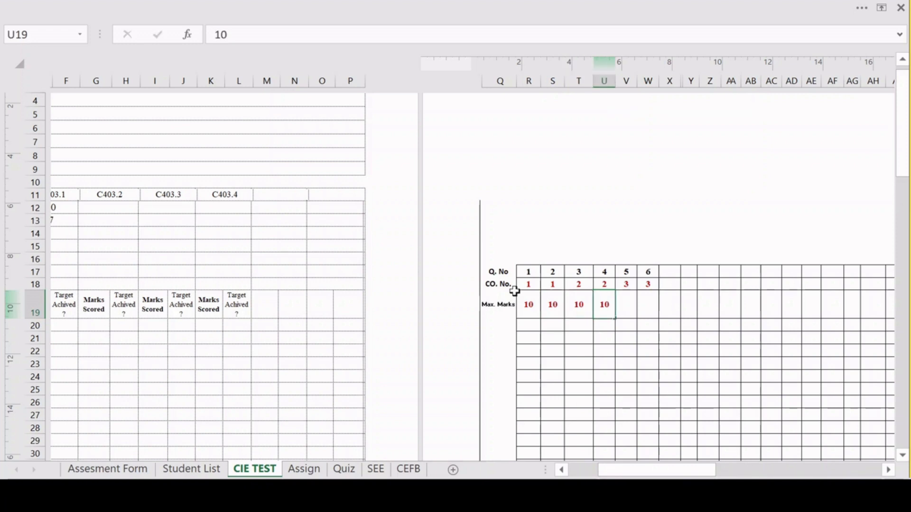
pyautogui.press('Right')
pyautogui.write('10')
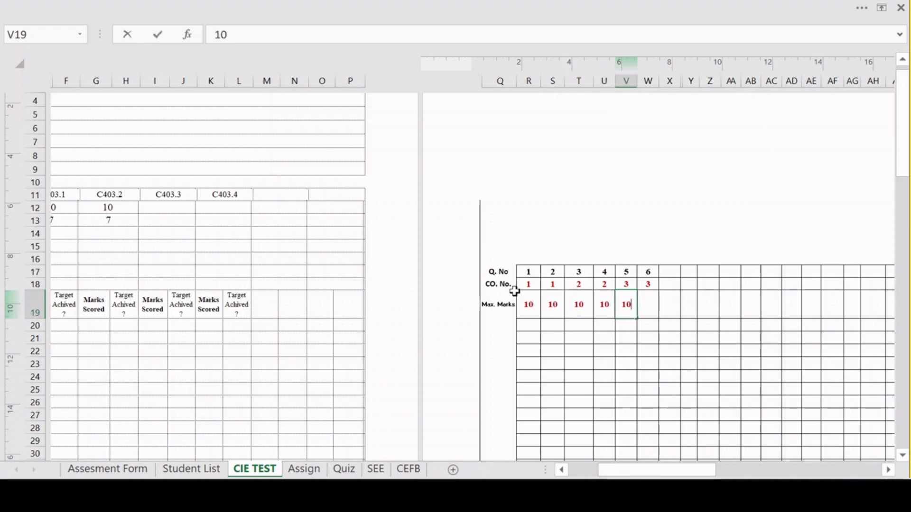
pyautogui.hotkey('ctrl', 'Return')
pyautogui.press('Right')
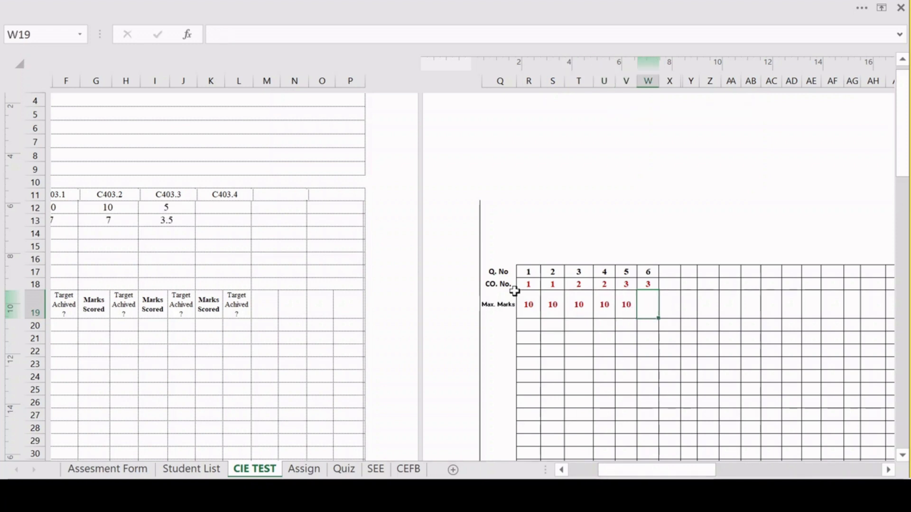
pyautogui.write('10')
# Enter a total of 30 in the Max. Marks row, in cell X19 beside question 6.
pyautogui.press('Right')
pyautogui.write('30')
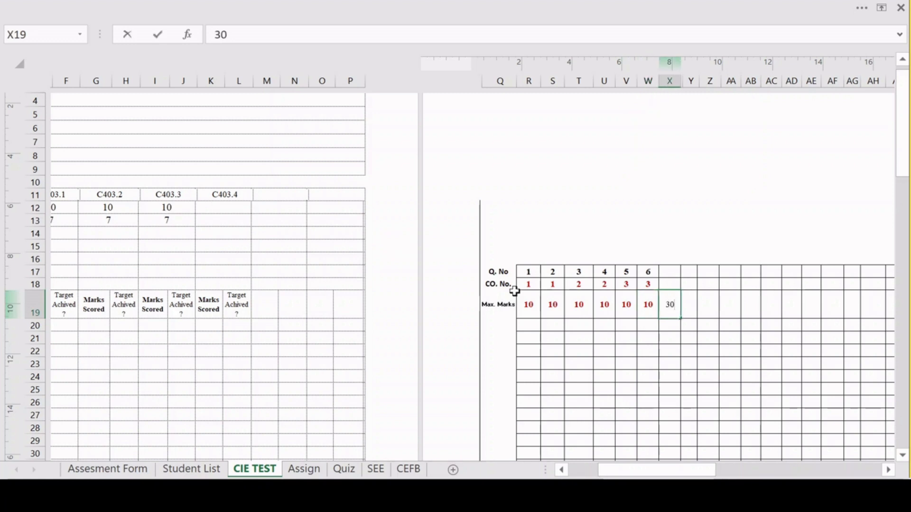
pyautogui.click(580, 387)
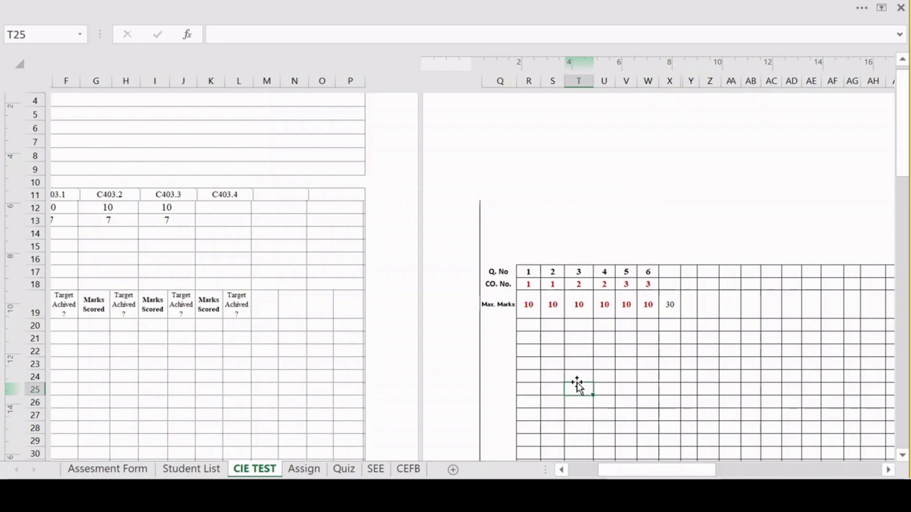
# Enter question marks 10, 9, 8 for the first student and 9, 9, 10 for the second, and repeat the pattern down to the tenth student.
pyautogui.moveTo(630, 472); pyautogui.dragTo(593, 475)
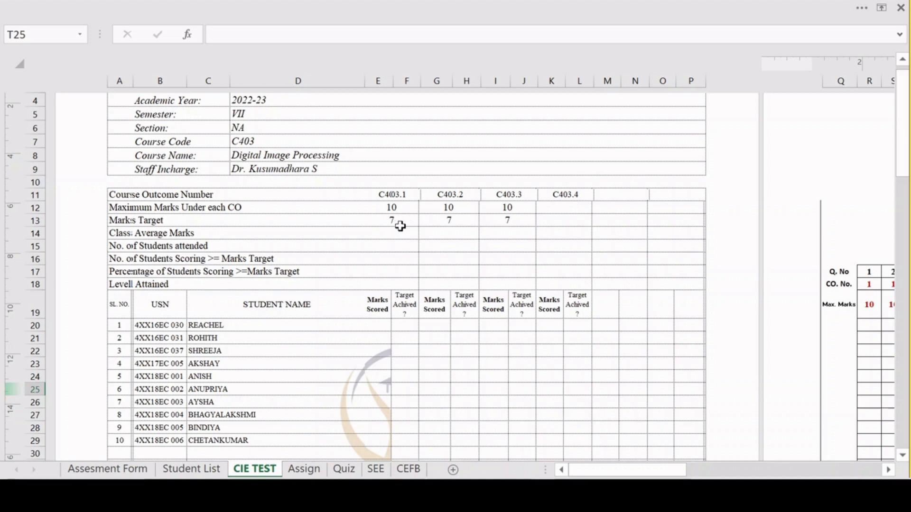
pyautogui.hscroll(5, 411, 220)
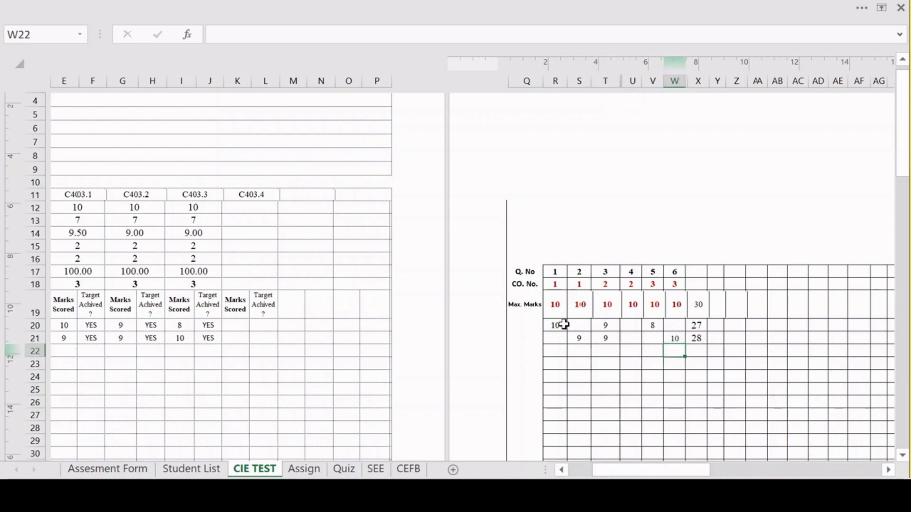
pyautogui.moveTo(563, 325); pyautogui.dragTo(671, 469)
pyautogui.hscroll(-3, 590, 418)
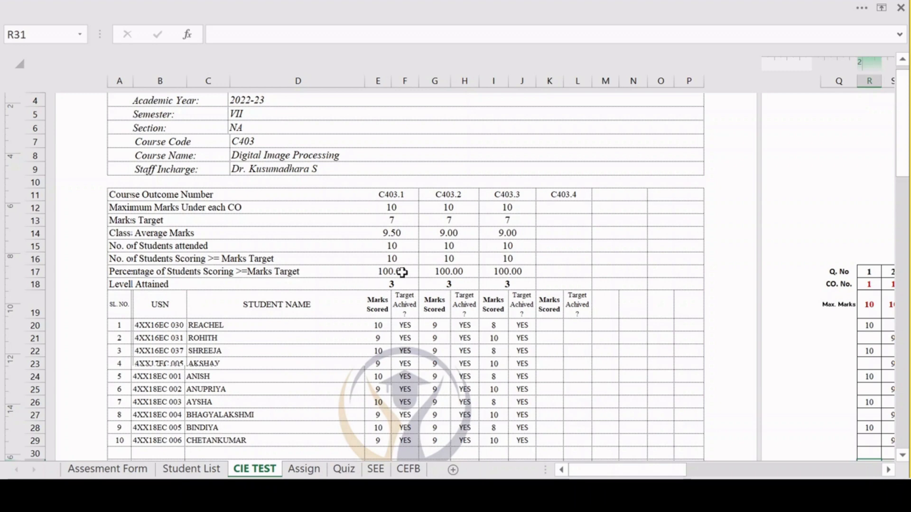
# Set the first student's mark for question 1 to 1.
pyautogui.moveTo(590, 471); pyautogui.dragTo(629, 474)
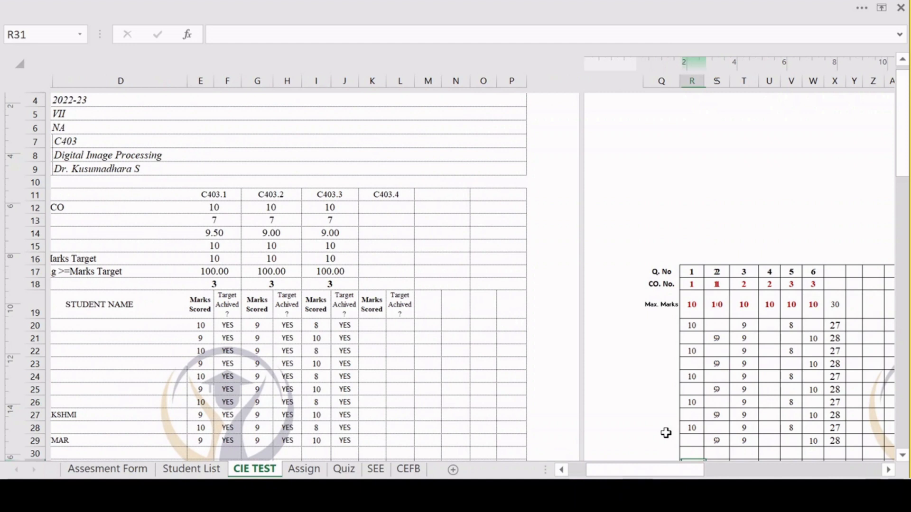
pyautogui.click(698, 325)
pyautogui.write('1')
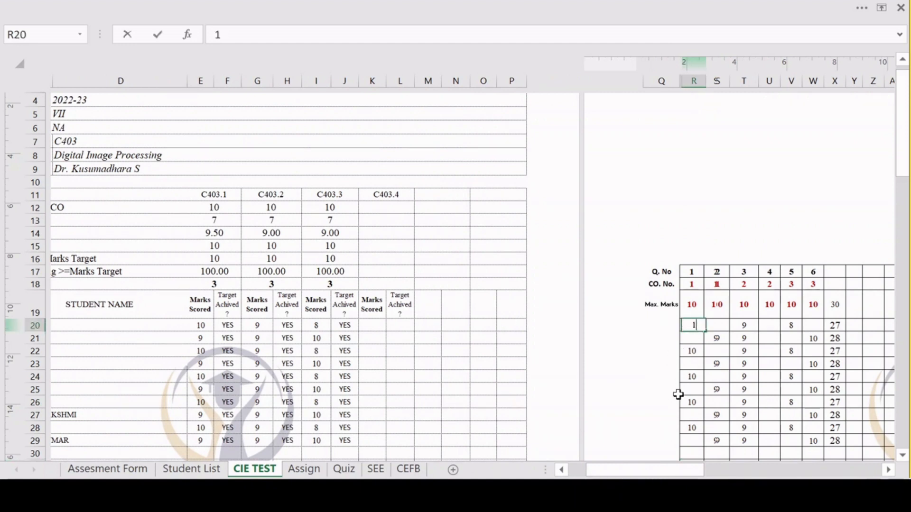
pyautogui.click(677, 378)
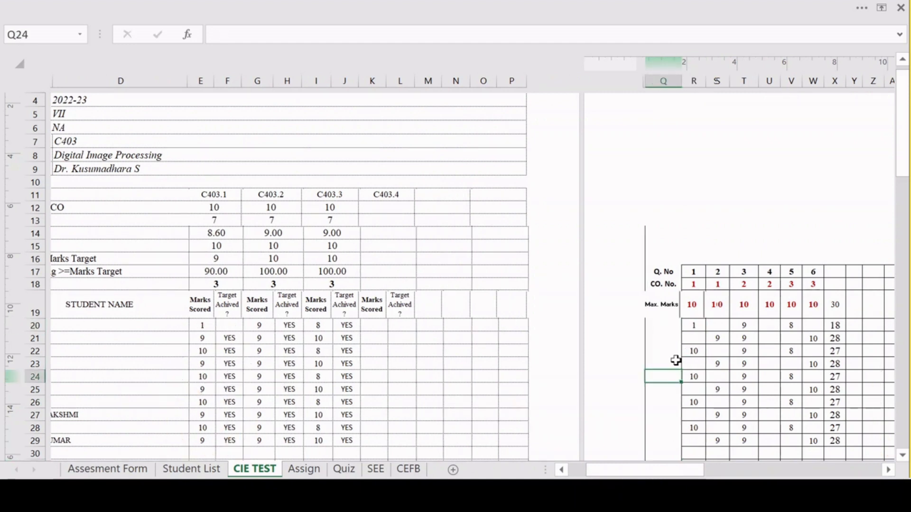
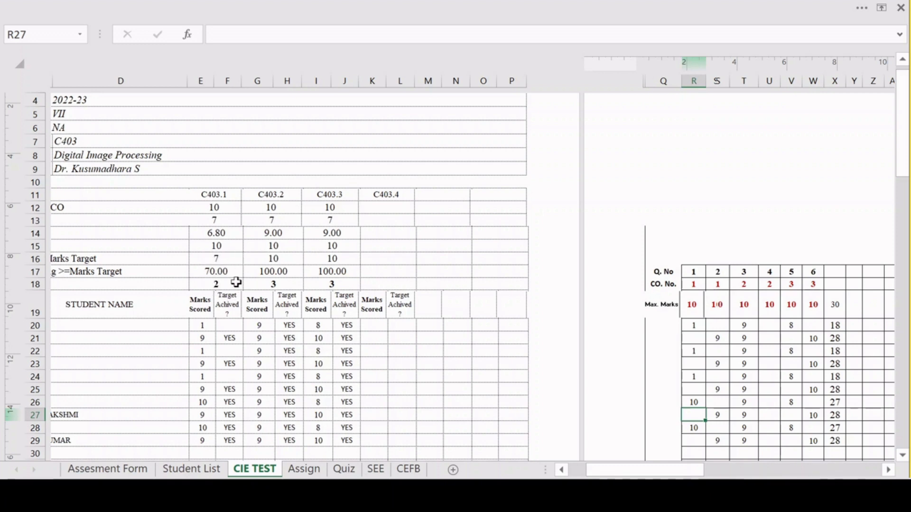
# Number a second set of questions 1 to 6 in the Q. No row, in cells Y17 to AD17.
pyautogui.hscroll(5, 236, 282)
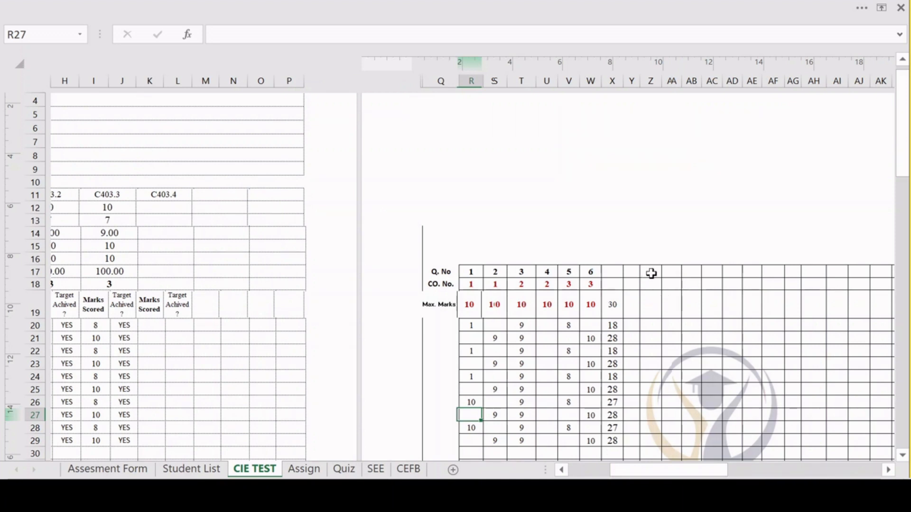
pyautogui.click(635, 270)
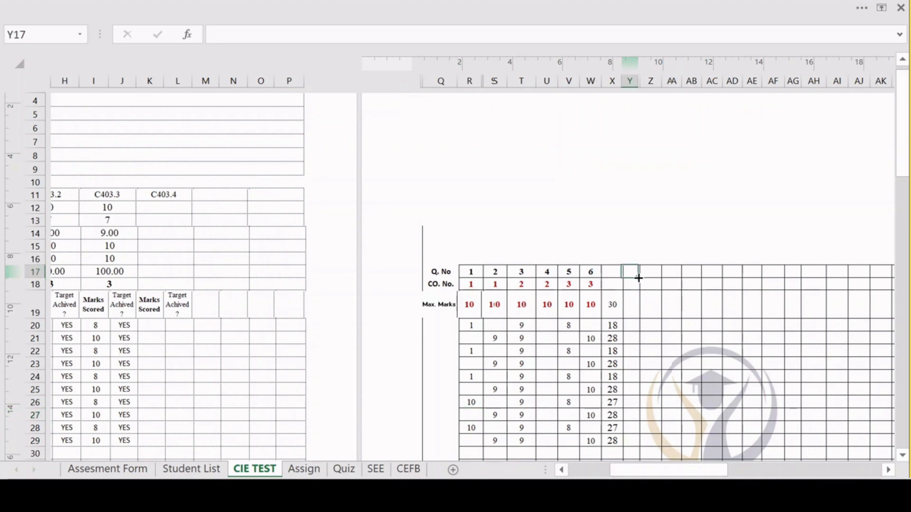
pyautogui.write('1')
pyautogui.click(652, 271)
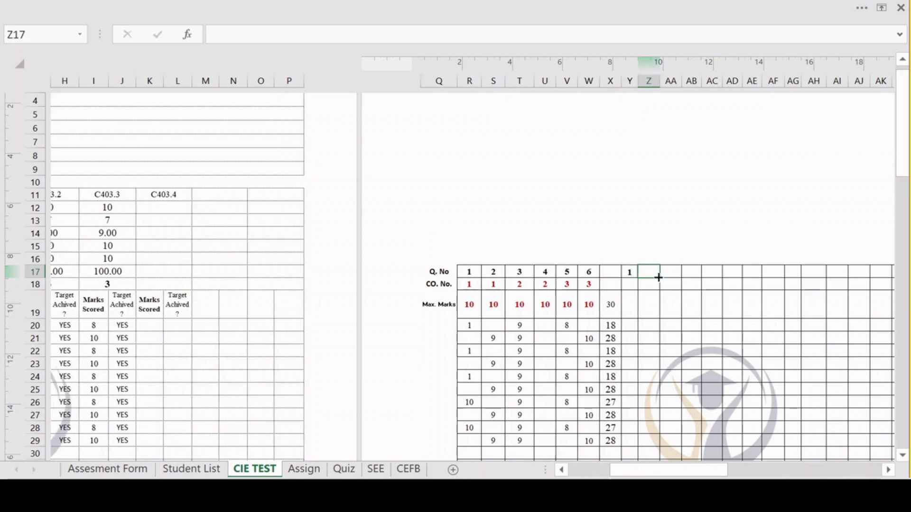
pyautogui.write('2')
pyautogui.click(670, 272)
pyautogui.write('3')
pyautogui.click(692, 271)
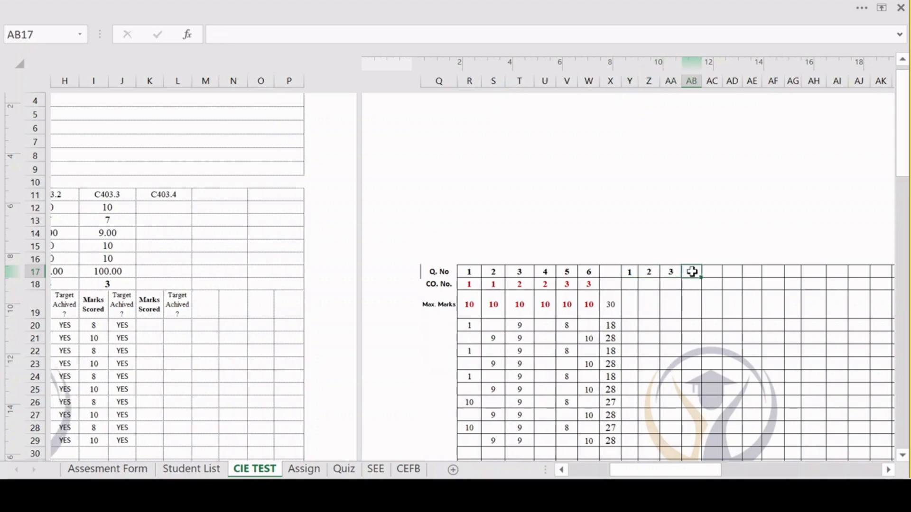
pyautogui.write('4')
pyautogui.click(711, 277)
pyautogui.write('5')
pyautogui.click(733, 272)
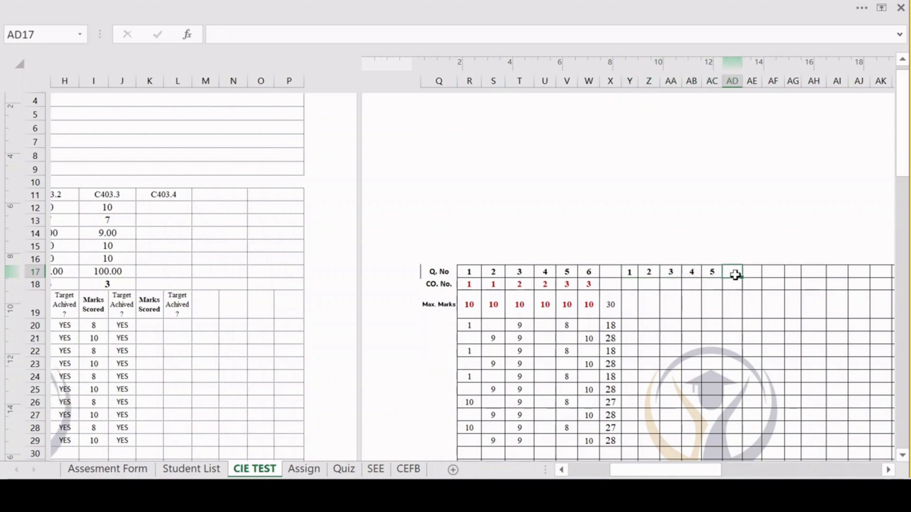
pyautogui.write('6')
pyautogui.click(750, 272)
# Set the CO No. to 3 for questions 1 and 2 of the second set, in cells Y18 and Z18.
pyautogui.click(634, 285)
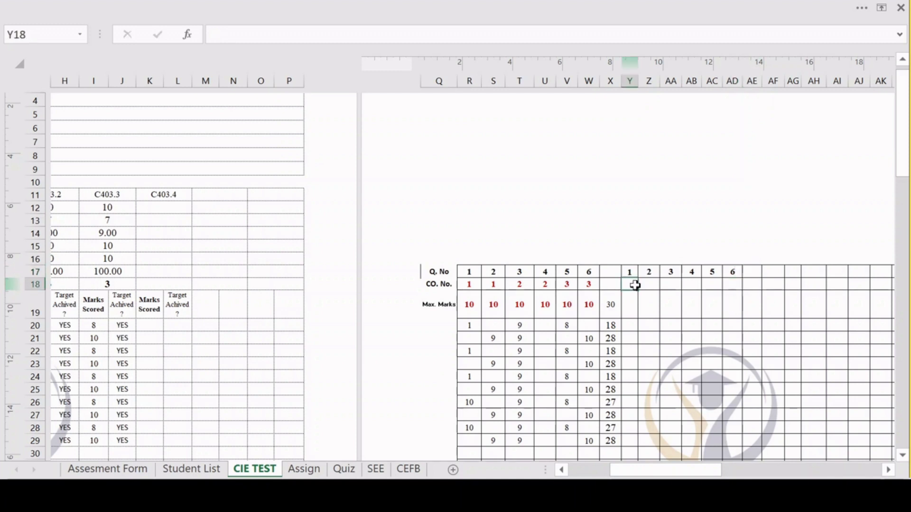
pyautogui.write('3')
pyautogui.click(651, 285)
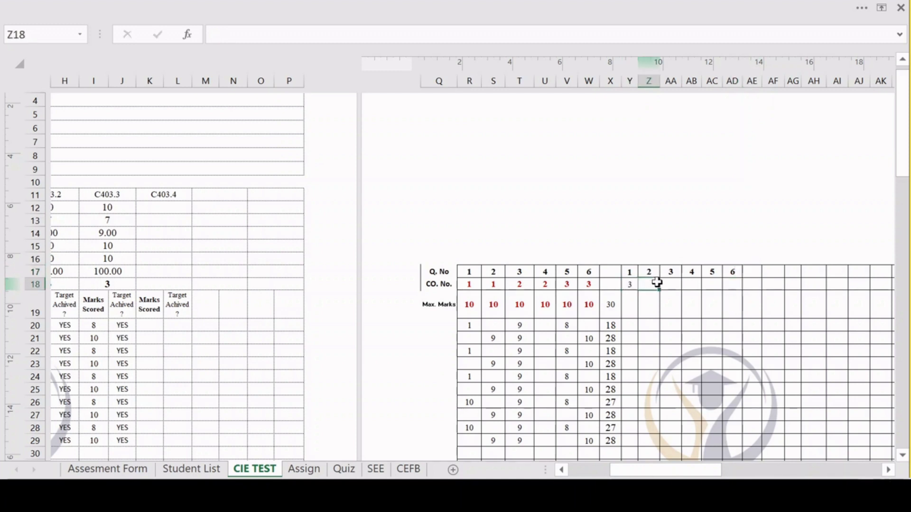
pyautogui.write('4')
pyautogui.click(675, 284)
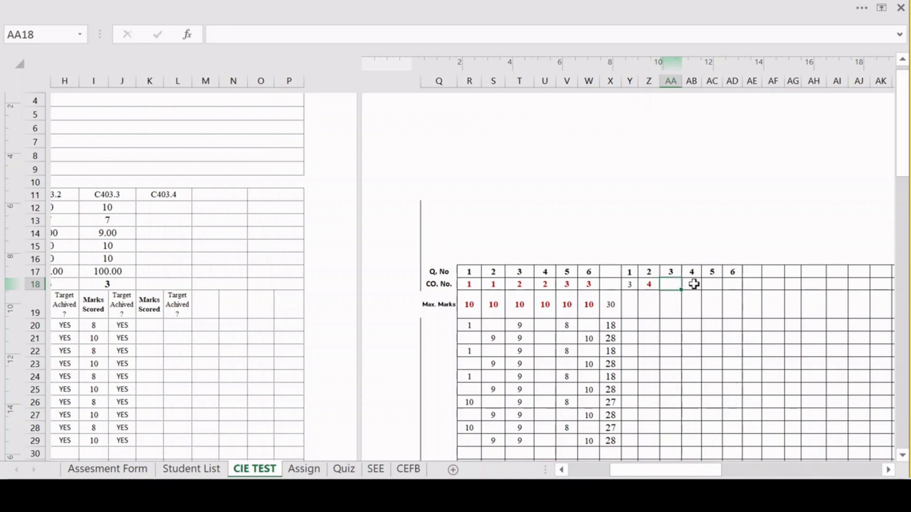
pyautogui.click(691, 288)
pyautogui.click(674, 286)
pyautogui.click(648, 285)
pyautogui.write('3')
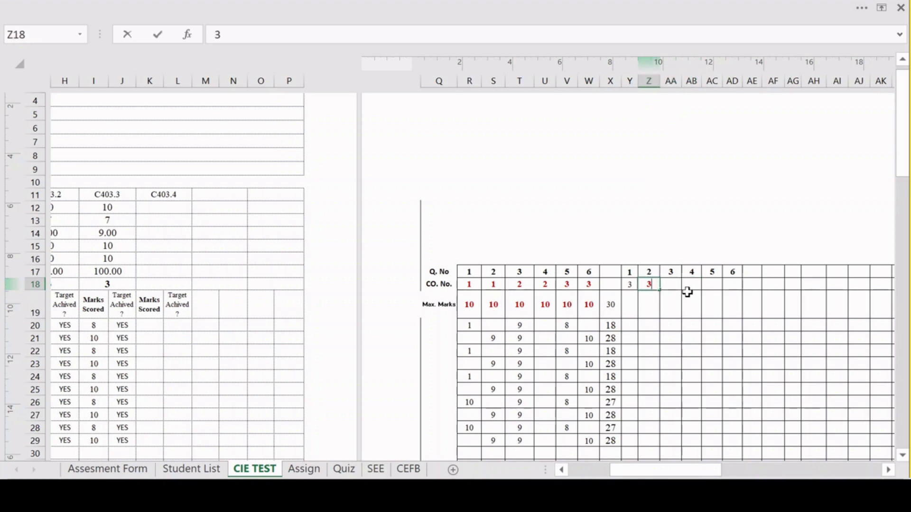
# Set the CO No. to 4 for questions 3 and 4 and to 5 for questions 5 and 6 of the second set.
pyautogui.click(670, 286)
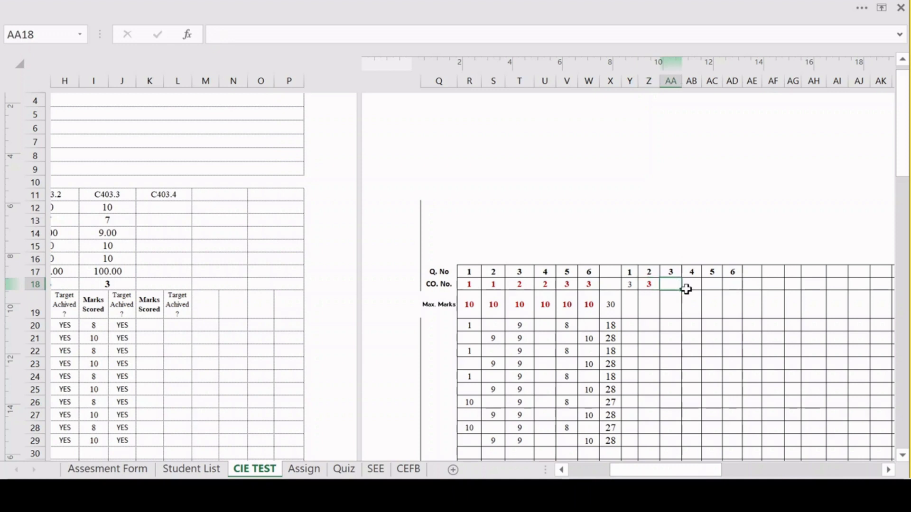
pyautogui.click(690, 287)
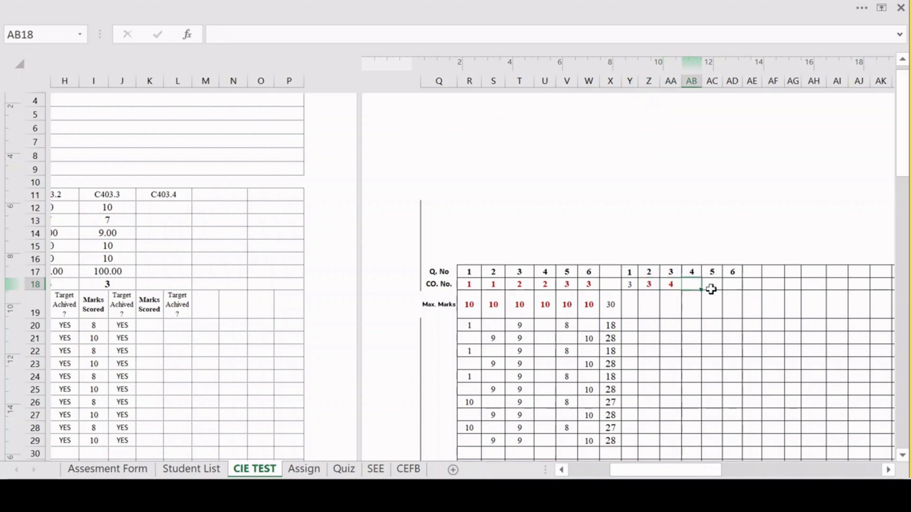
pyautogui.write('4')
pyautogui.click(714, 287)
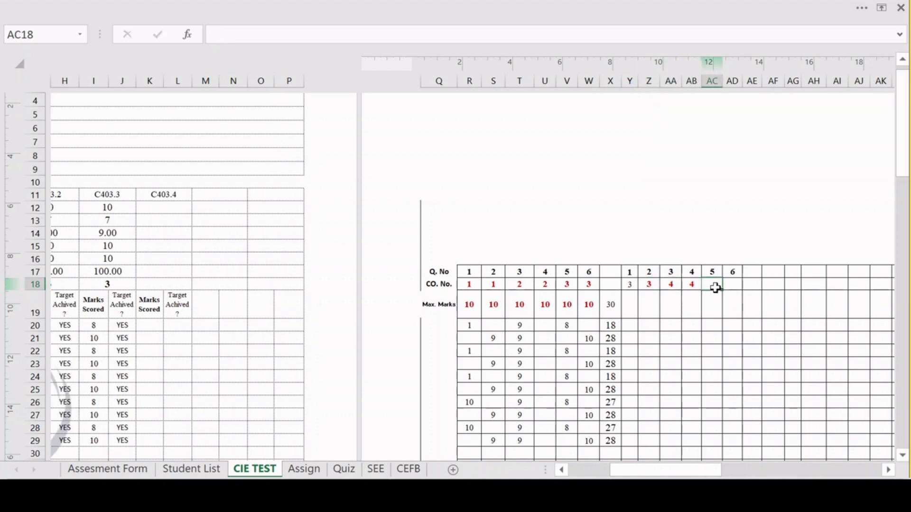
pyautogui.write('5')
pyautogui.click(728, 286)
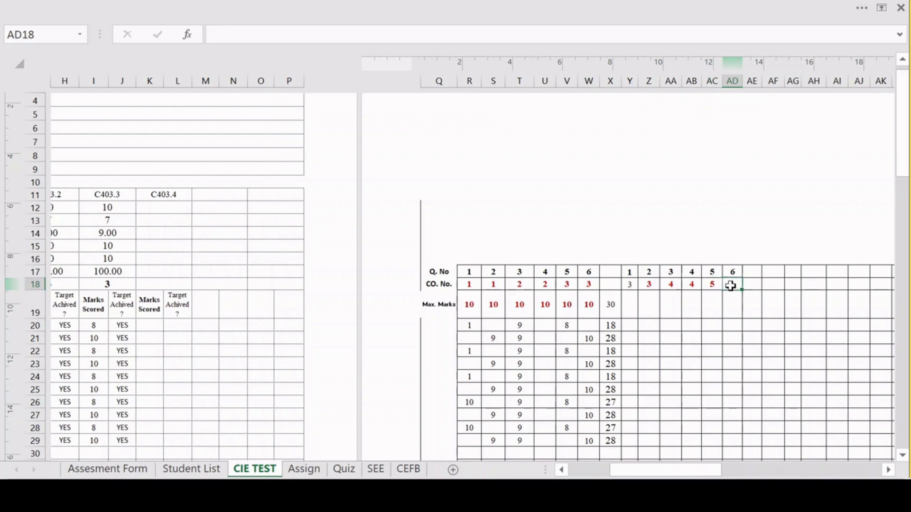
pyautogui.click(716, 321)
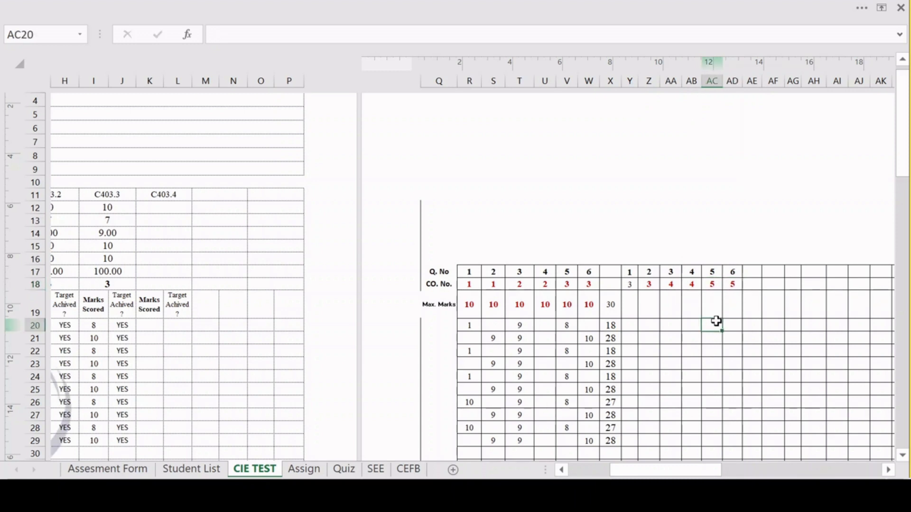
# Insert a column before column Z and split question 1 of the second set into sub-questions 1a and 1b in the Q. No row.
pyautogui.rightClick(648, 82)
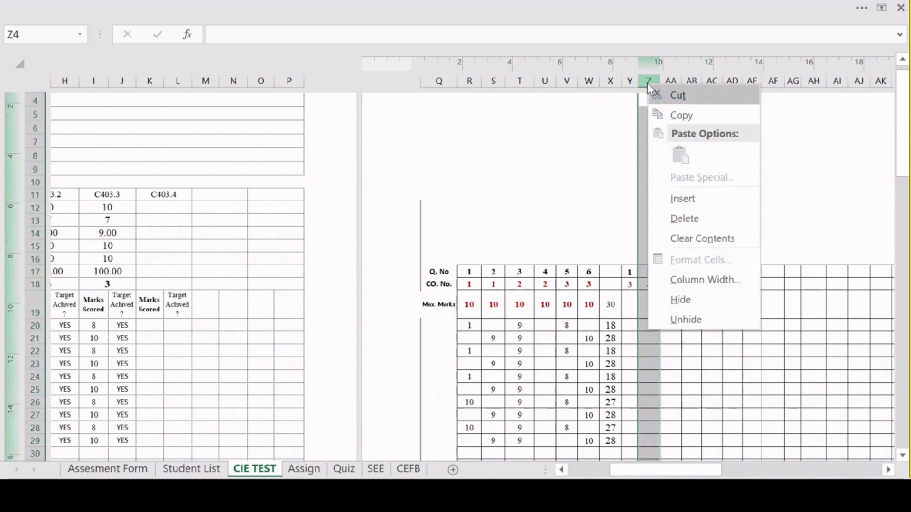
pyautogui.click(683, 199)
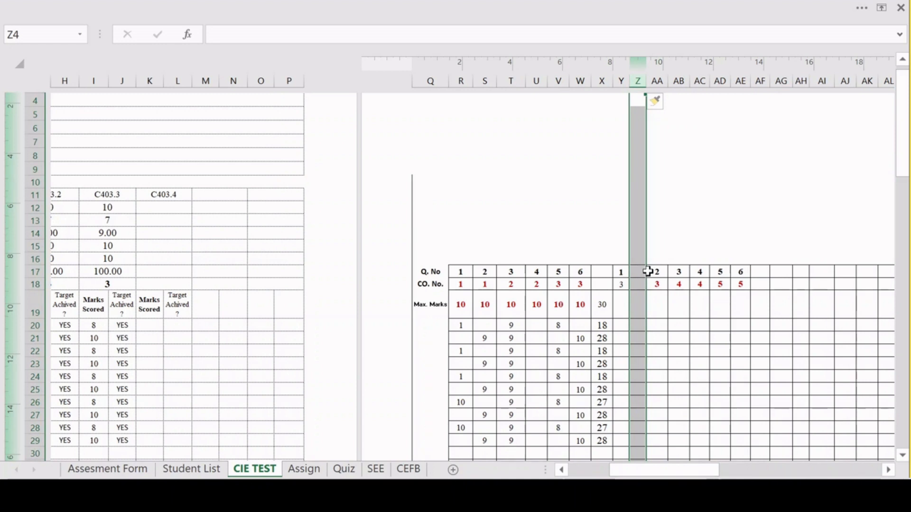
pyautogui.click(624, 273)
pyautogui.write('1')
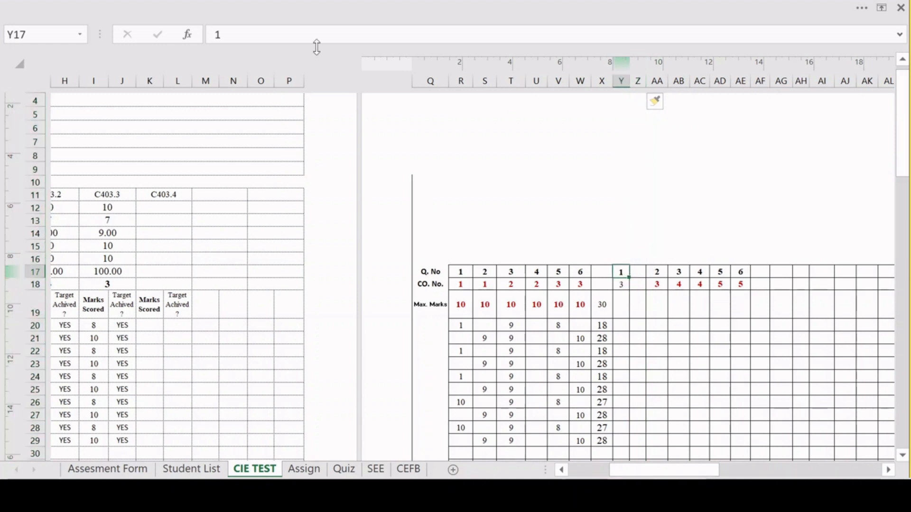
pyautogui.write('a')
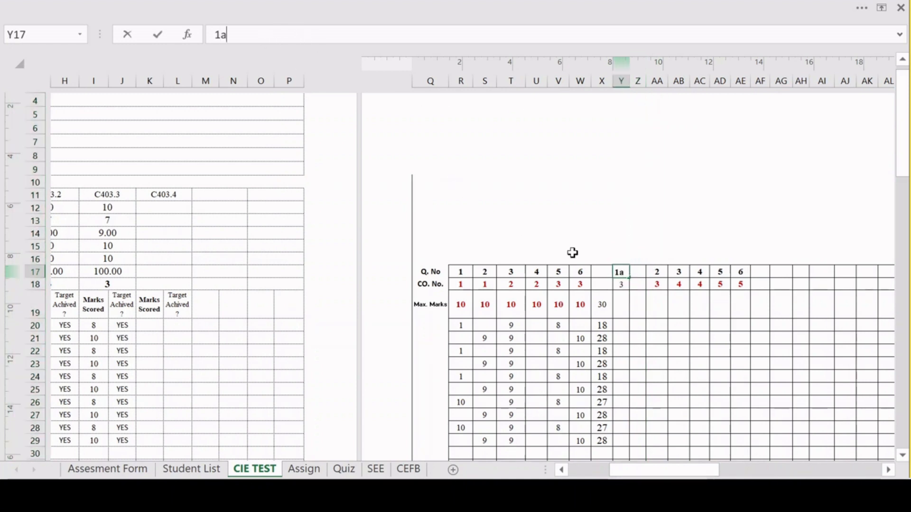
pyautogui.click(639, 271)
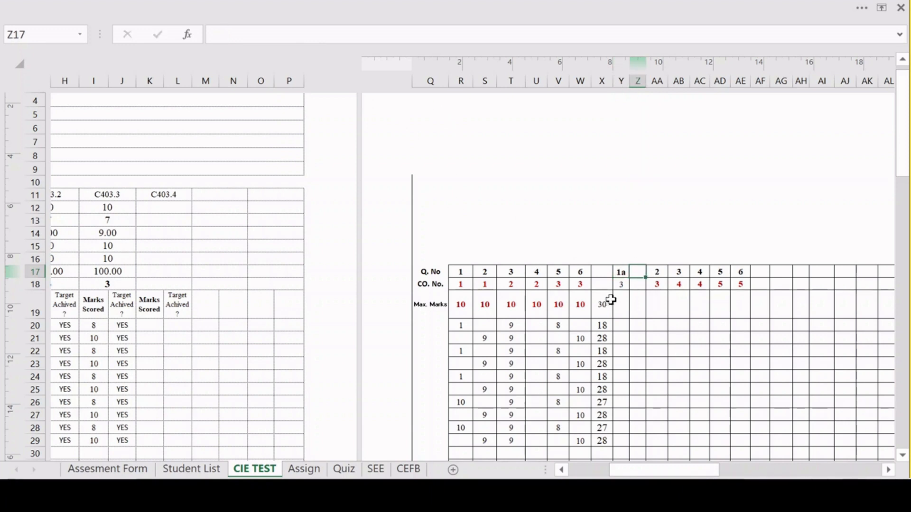
pyautogui.write('1')
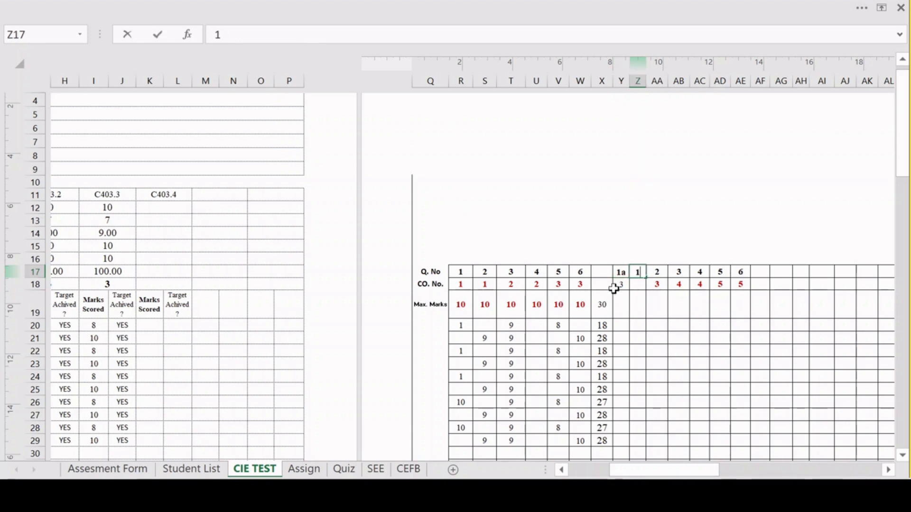
pyautogui.write('b')
pyautogui.click(660, 308)
# Set the CO No. to 3 for both sub-questions 1a and 1b.
pyautogui.click(622, 288)
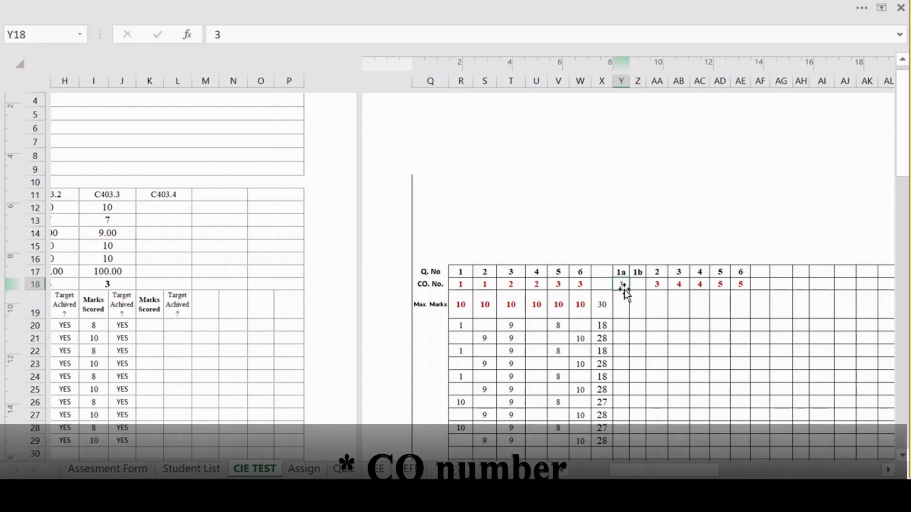
pyautogui.write('5')
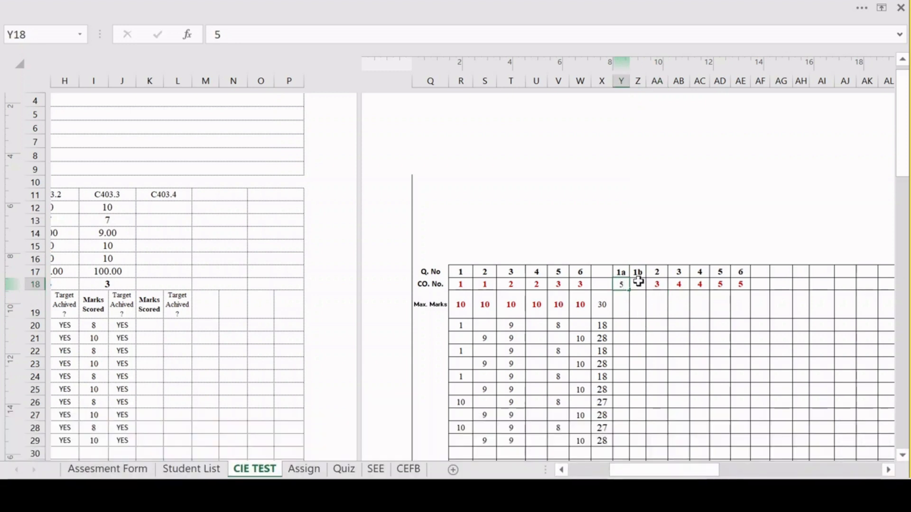
pyautogui.click(638, 285)
pyautogui.write('5')
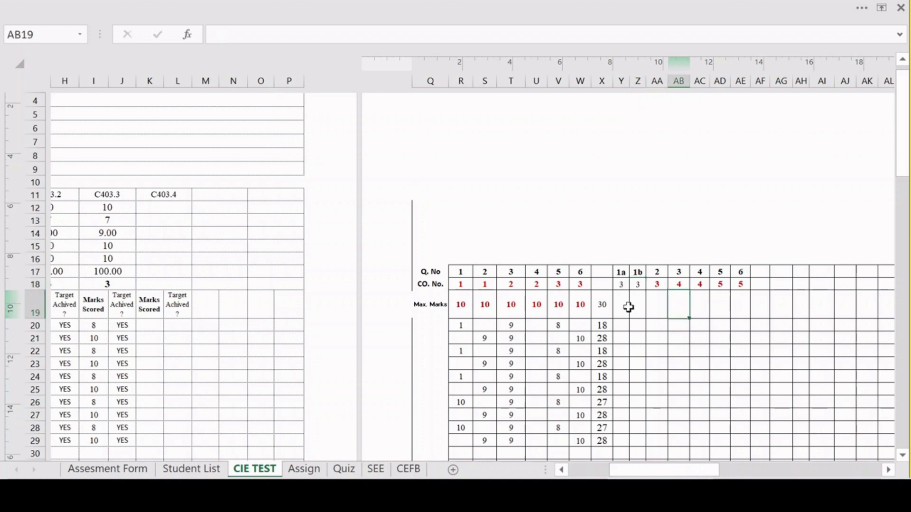
# Enter Max. Marks of 5 for sub-question 1a, 6 for 1b and 10 for question 2 of the second set.
pyautogui.click(622, 304)
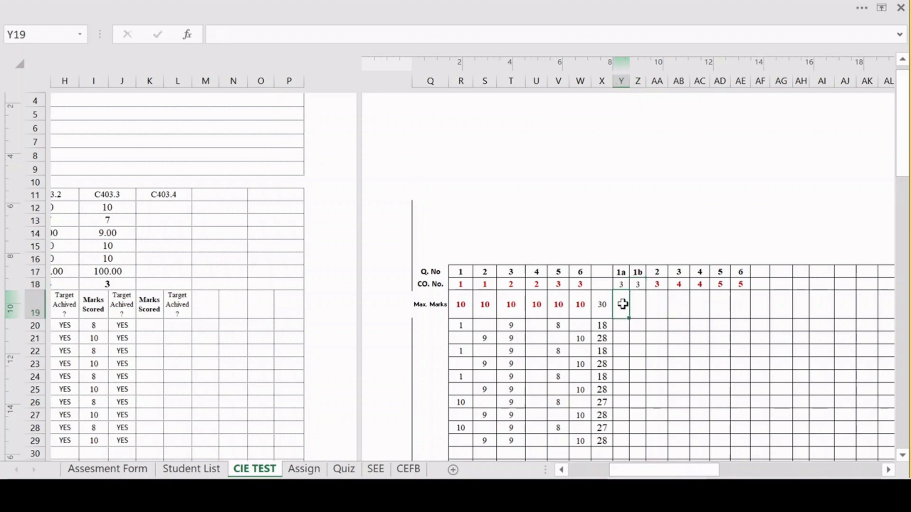
pyautogui.write('5')
pyautogui.click(641, 307)
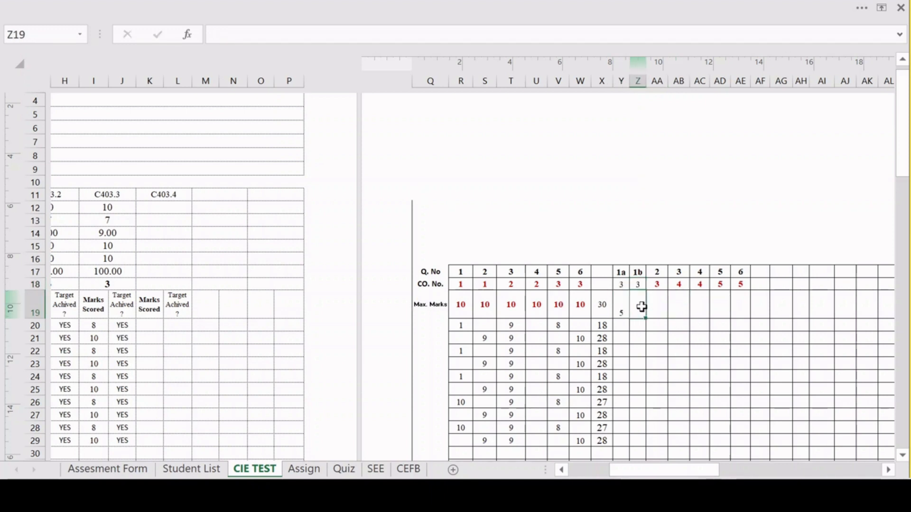
pyautogui.write('6')
pyautogui.click(658, 307)
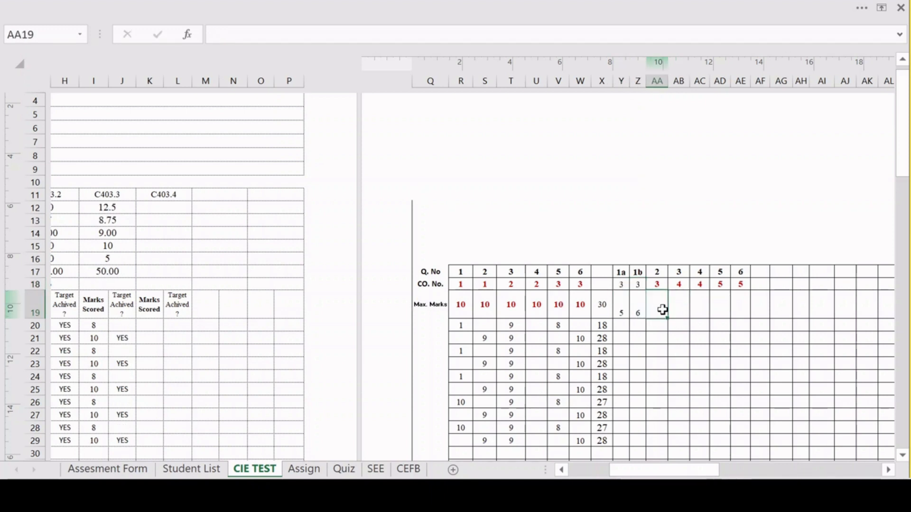
pyautogui.write('10')
pyautogui.click(681, 312)
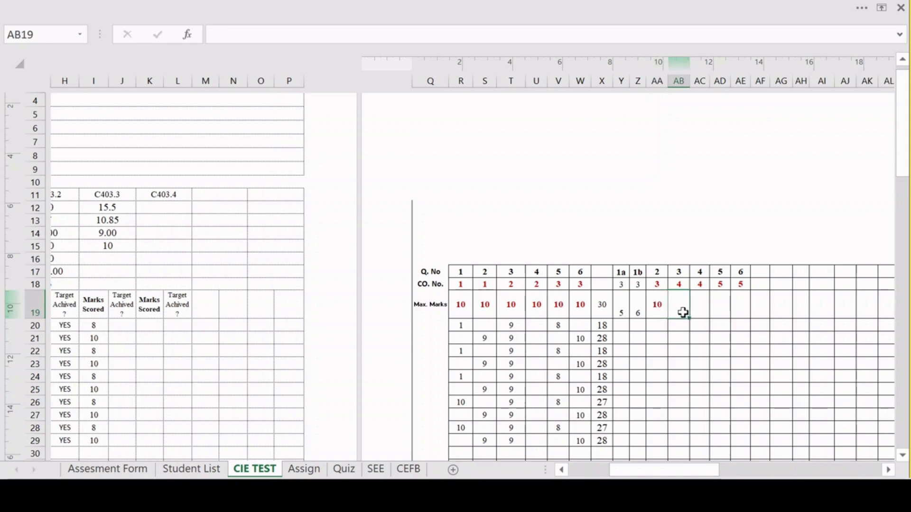
# On the Assign sheet, set the maximum marks under C403.5 to 10.
pyautogui.scroll(-1, 683, 312)
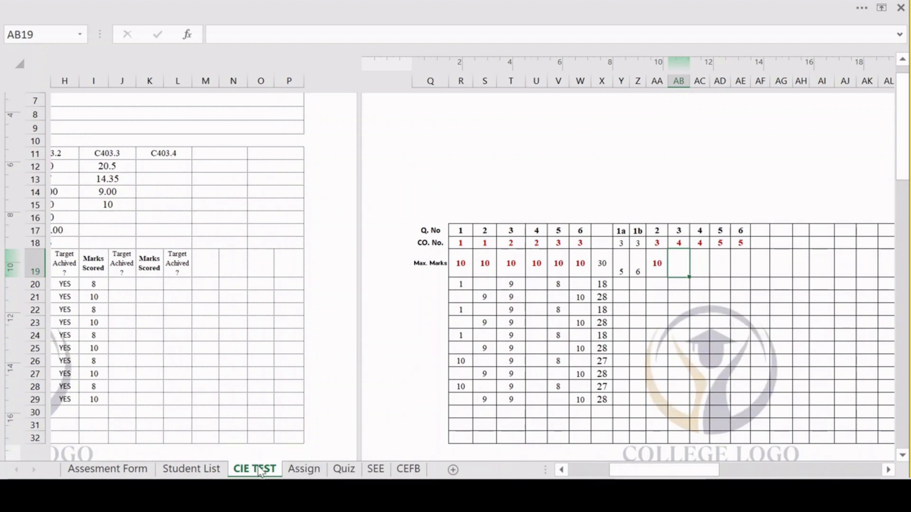
pyautogui.click(304, 469)
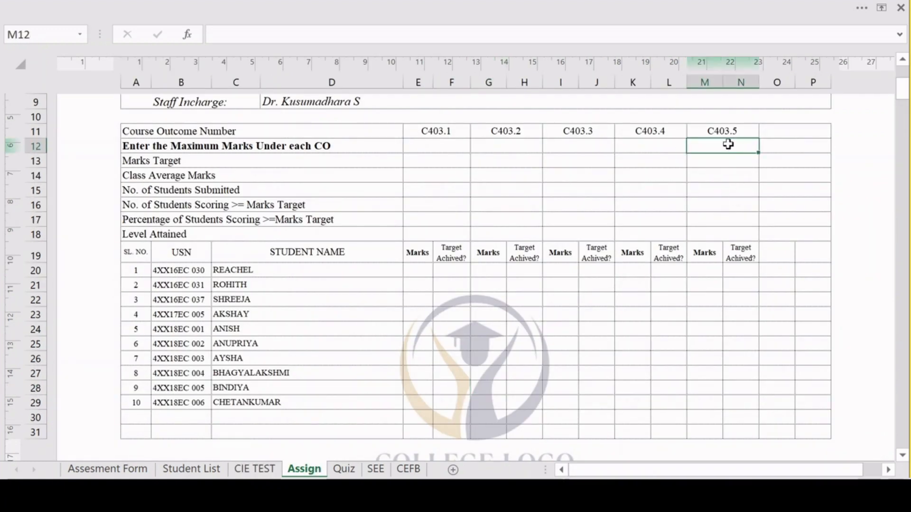
pyautogui.write('10')
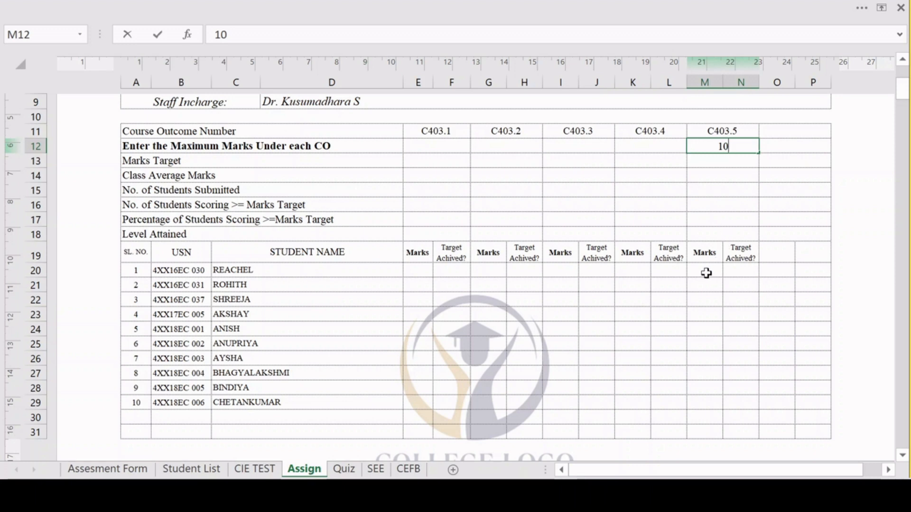
# Enter a C403.5 mark of 10 for the first student and fill it down to the tenth student.
pyautogui.click(706, 273)
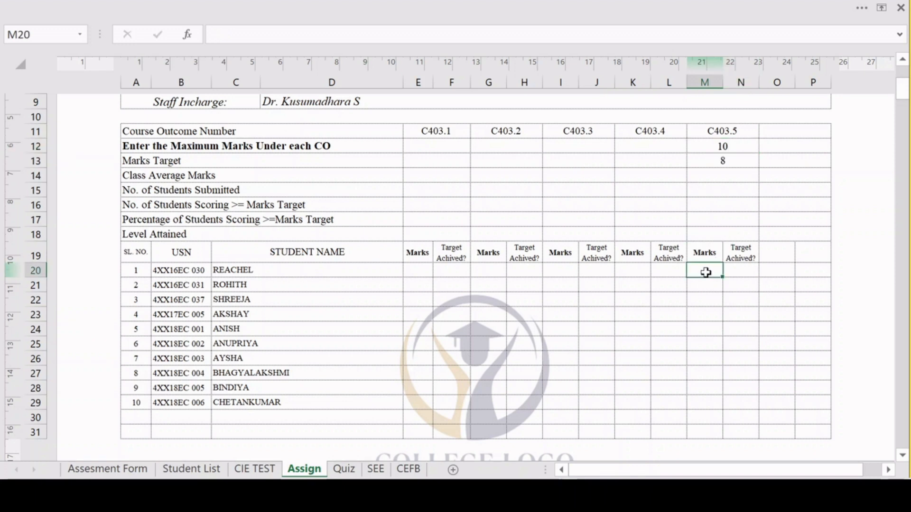
pyautogui.doubleClick(706, 272)
pyautogui.click(708, 290)
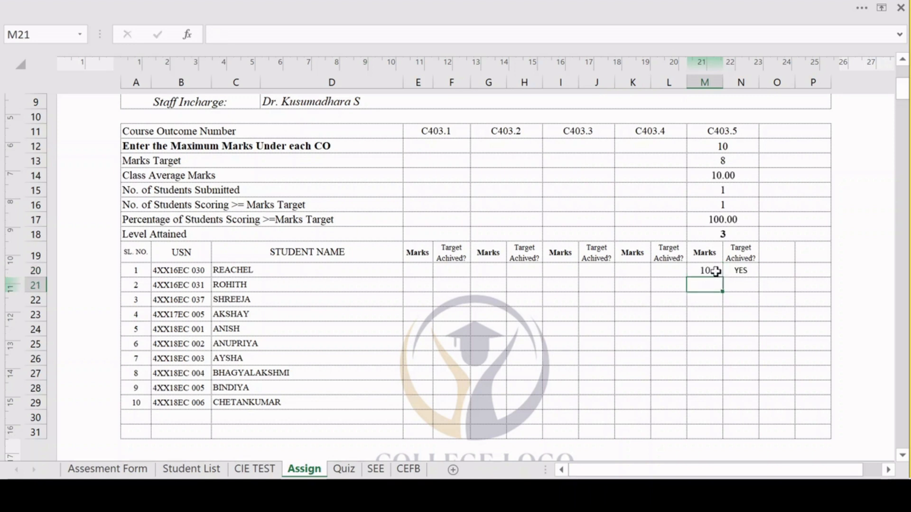
pyautogui.click(716, 271)
pyautogui.moveTo(722, 277); pyautogui.dragTo(721, 406)
# On the Assign sheet, change the C403.5 marks to 9 for the fifth student, 8 for the seventh and 7 for the eighth.
pyautogui.click(706, 332)
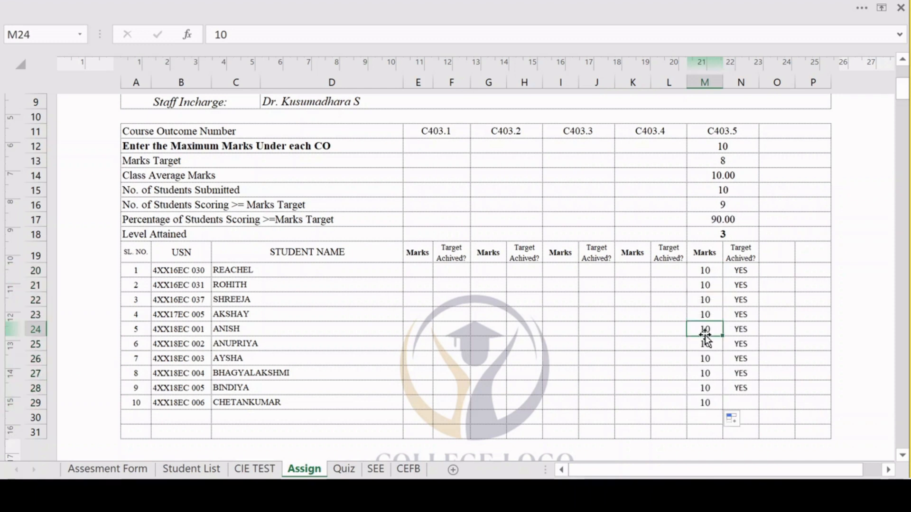
pyautogui.write('9')
pyautogui.click(708, 354)
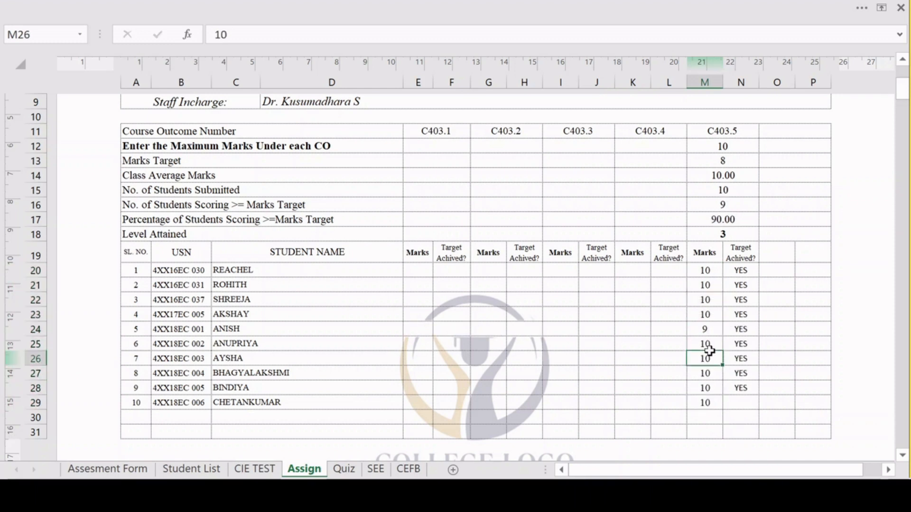
pyautogui.write('8')
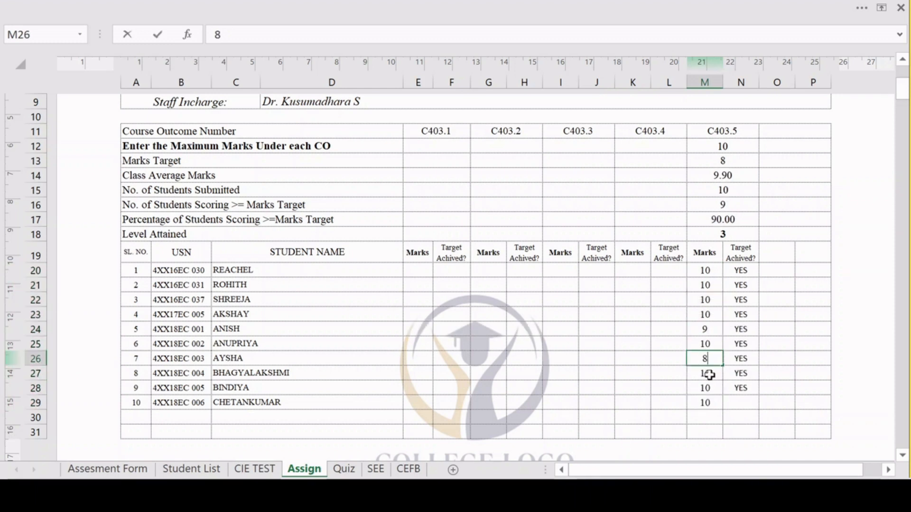
pyautogui.click(706, 373)
pyautogui.write('7')
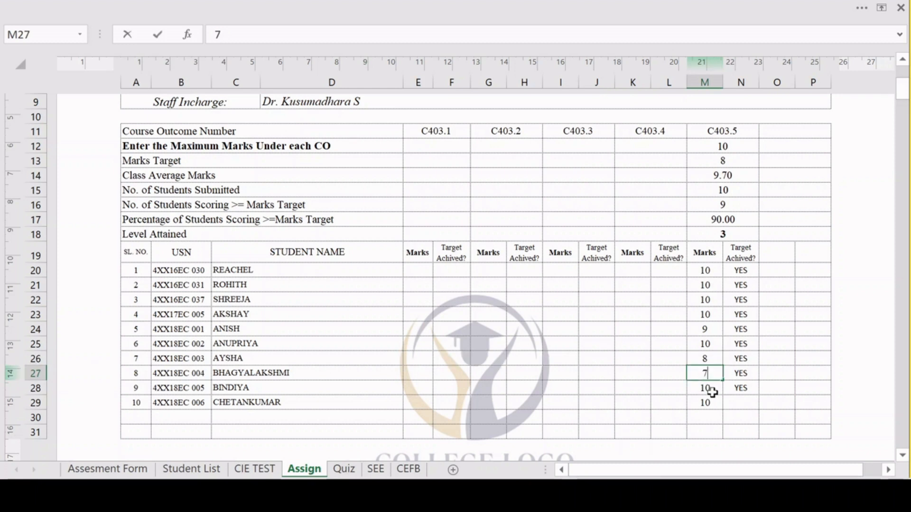
pyautogui.click(701, 393)
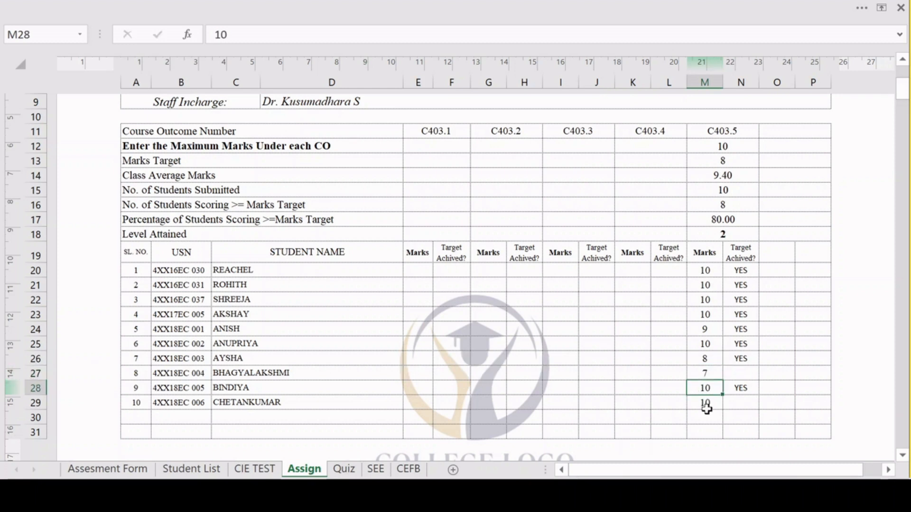
pyautogui.click(704, 413)
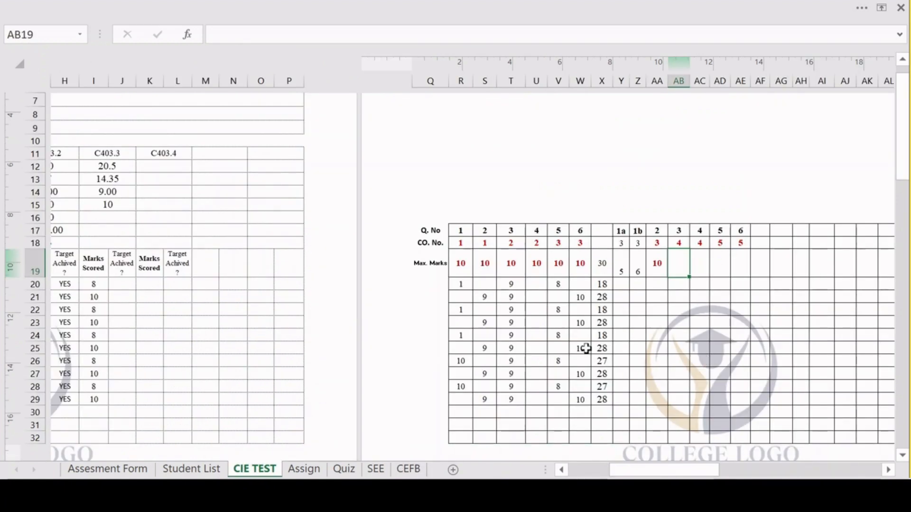
# On the CEFB sheet, enter ratings of 1, 2 and 3 in the first feedback row, starting under C403.1.
pyautogui.click(409, 469)
pyautogui.scroll(2, 423, 352)
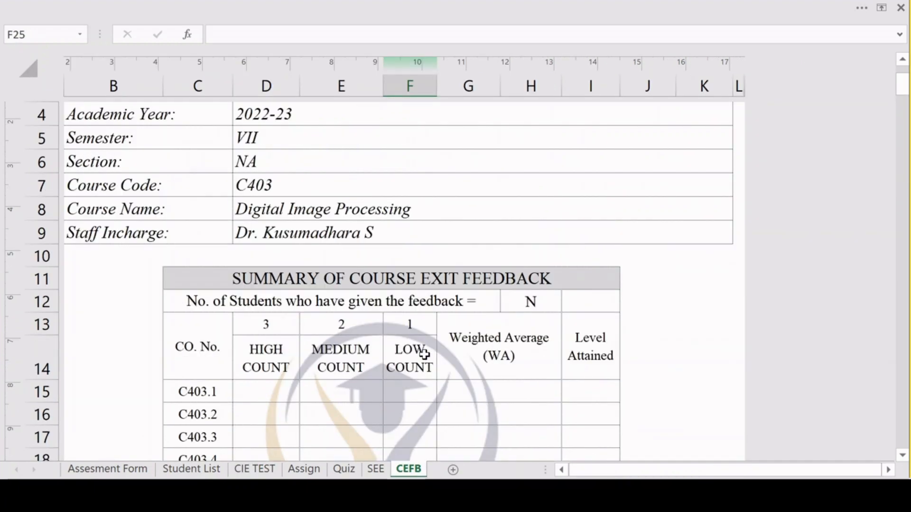
pyautogui.scroll(-2, 459, 321)
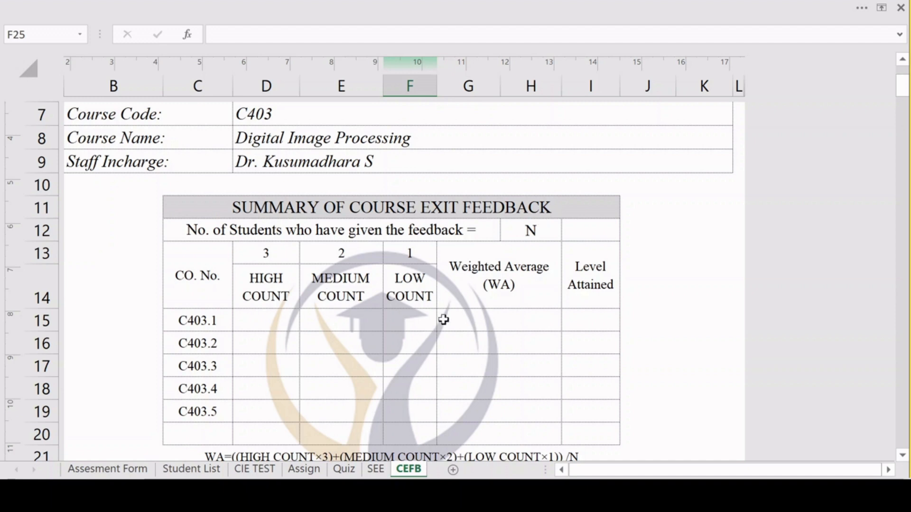
pyautogui.scroll(-3, 443, 320)
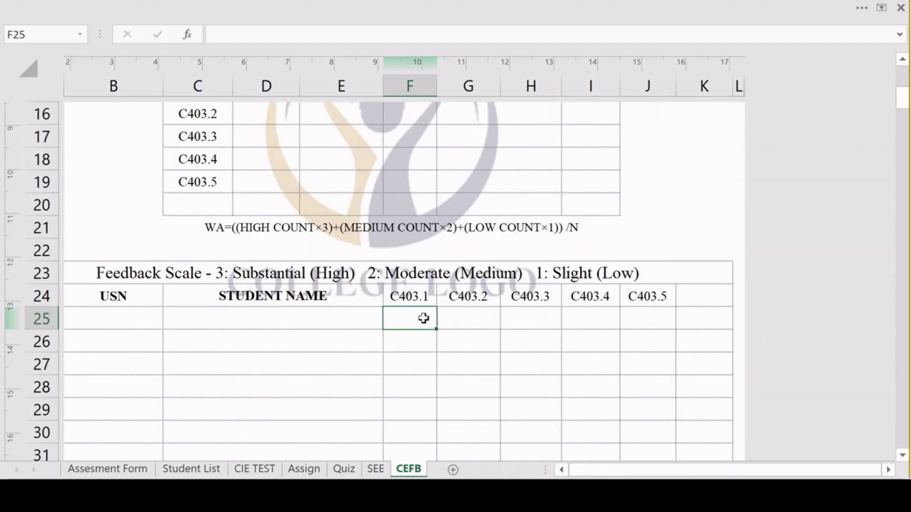
pyautogui.write('1')
pyautogui.click(456, 320)
pyautogui.write('2')
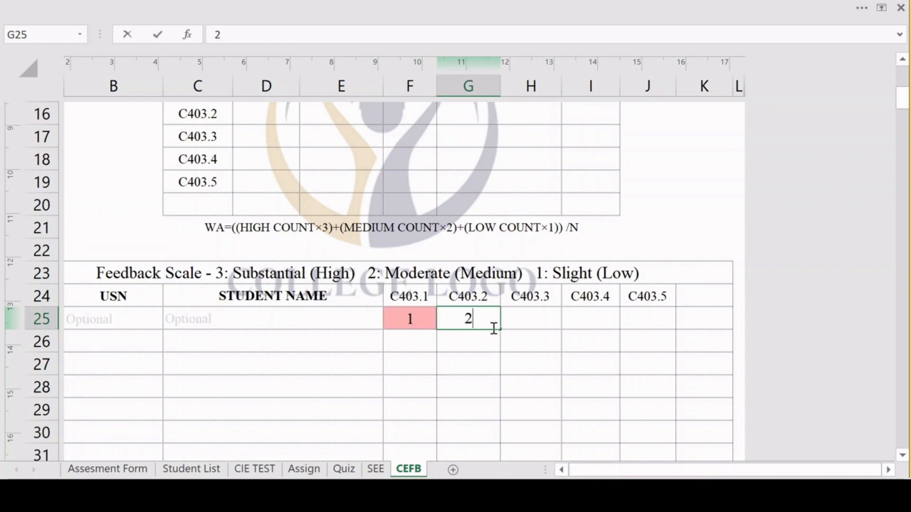
pyautogui.write('3')
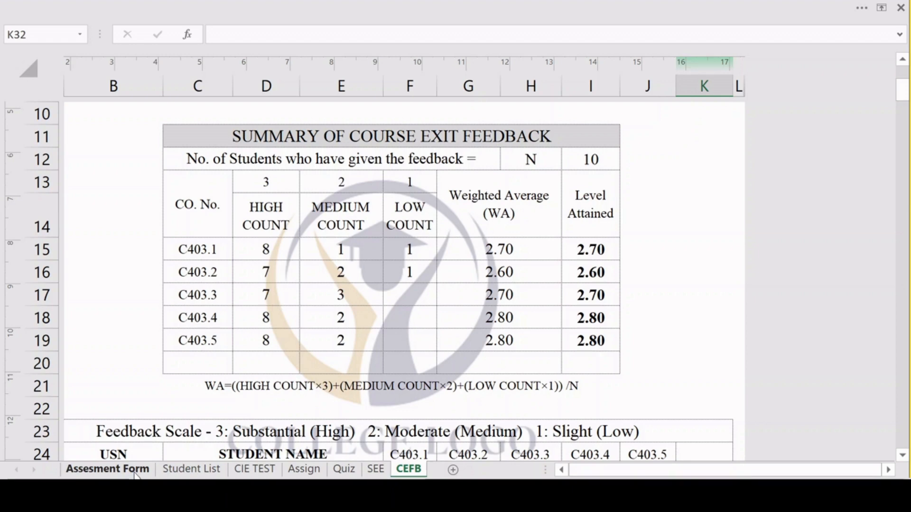
# Update the calculations for the course outcome attainment levels on the Assesment Form sheet.
pyautogui.click(136, 472)
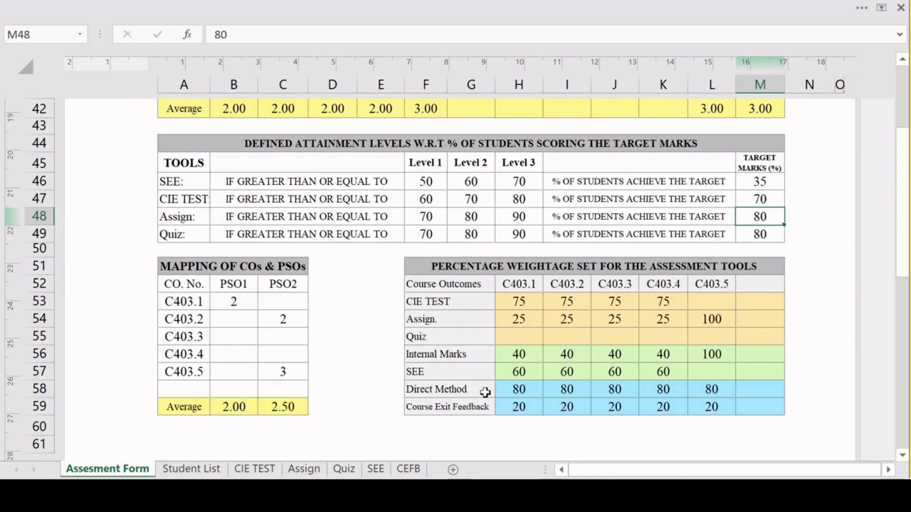
pyautogui.scroll(-5, 484, 391)
pyautogui.scroll(-1, 492, 380)
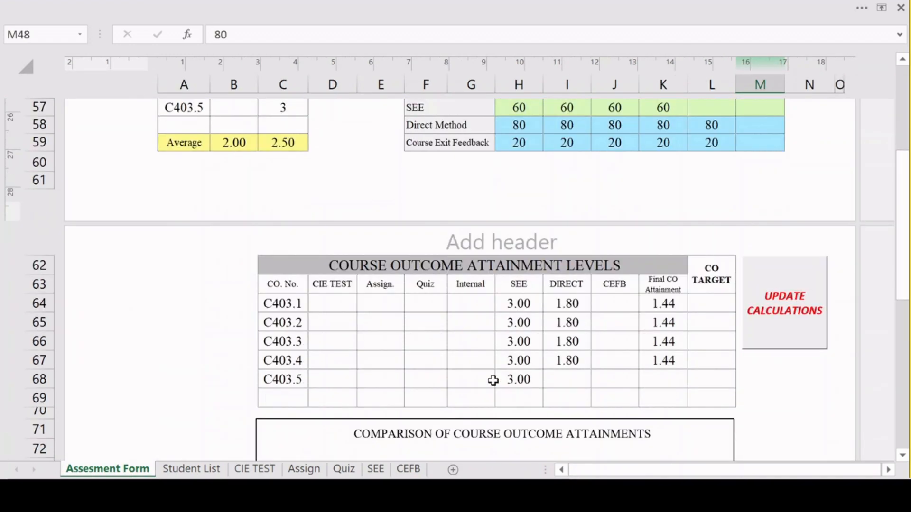
pyautogui.scroll(6, 569, 360)
pyautogui.scroll(-7, 640, 354)
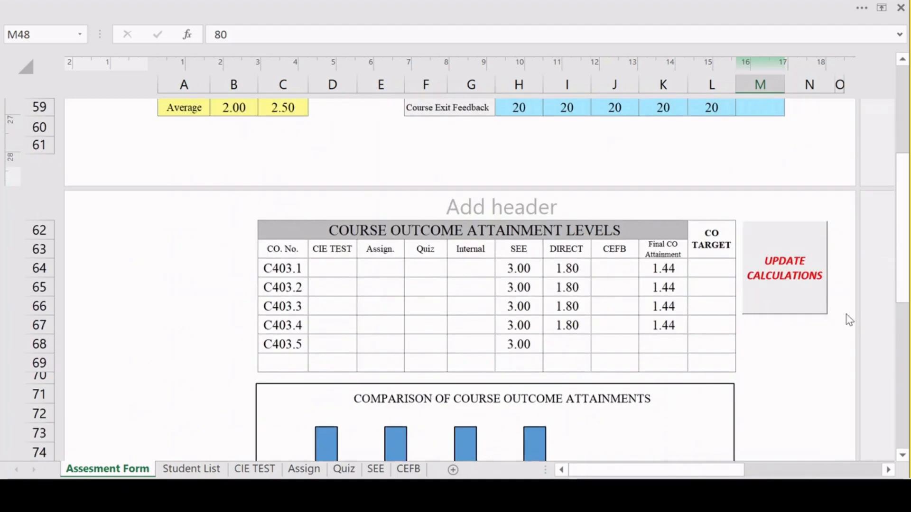
pyautogui.click(798, 276)
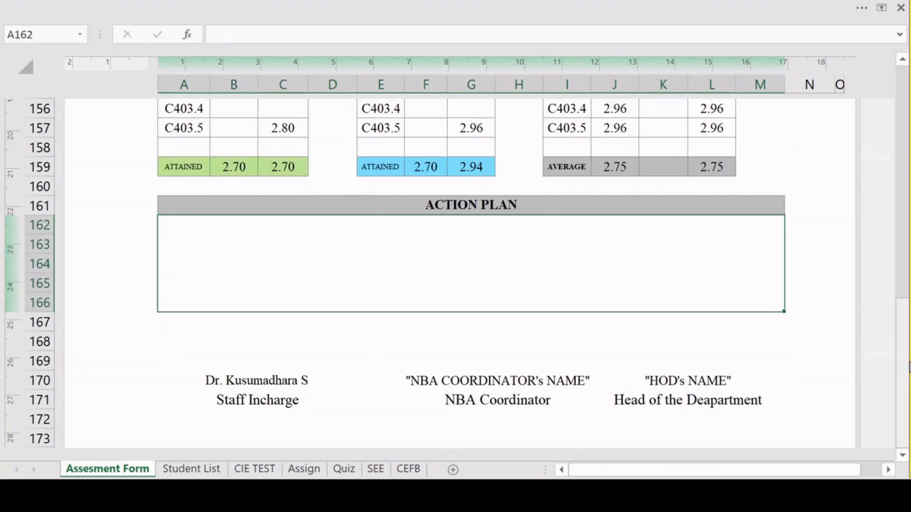
# Set the CO target to 2 for C403.1 through C403.5 and update the calculations again.
pyautogui.moveTo(901, 360); pyautogui.dragTo(901, 208)
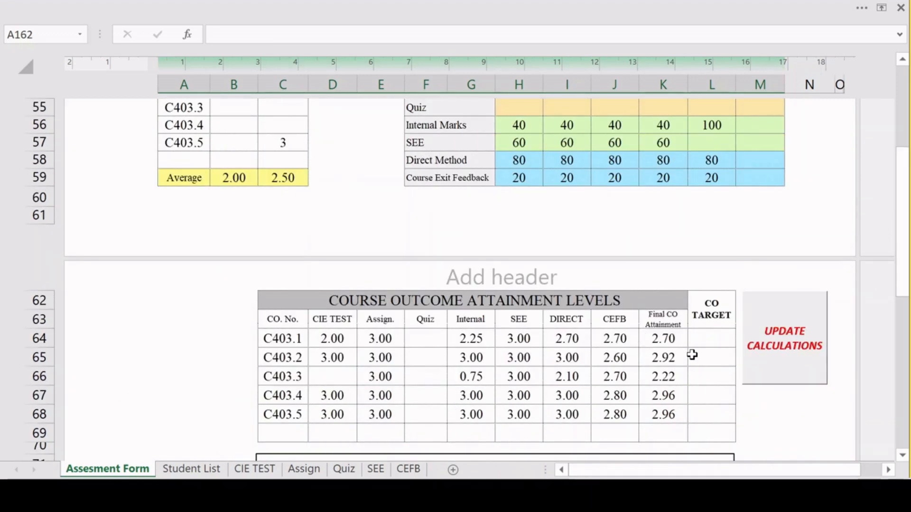
pyautogui.click(719, 344)
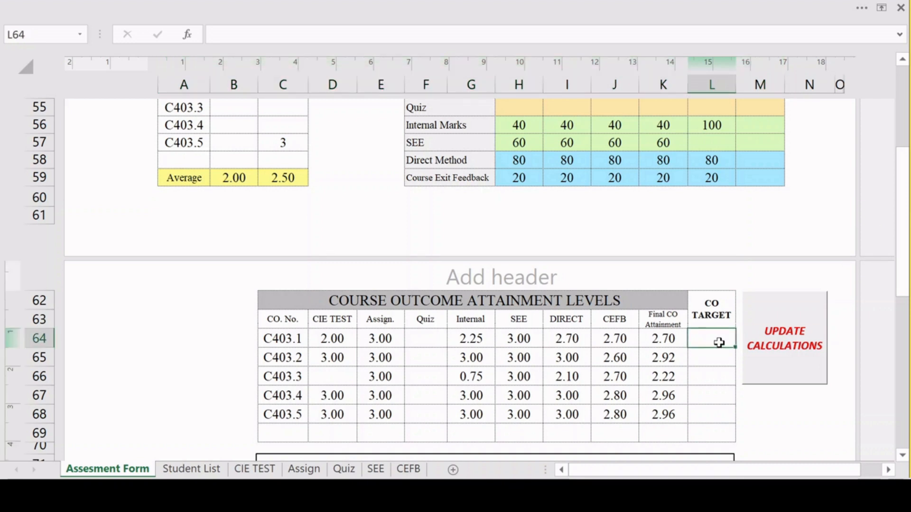
pyautogui.write('2')
pyautogui.click(722, 370)
pyautogui.click(726, 343)
pyautogui.moveTo(736, 346); pyautogui.dragTo(720, 417)
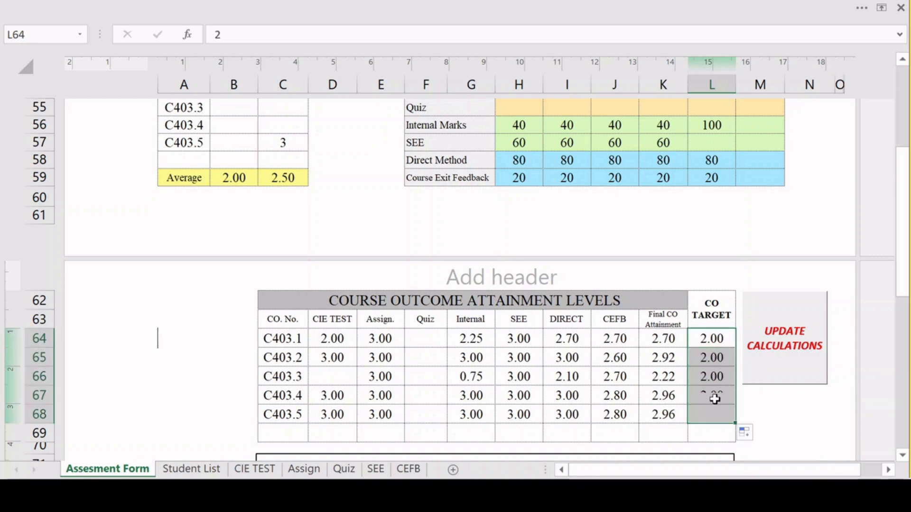
pyautogui.click(759, 357)
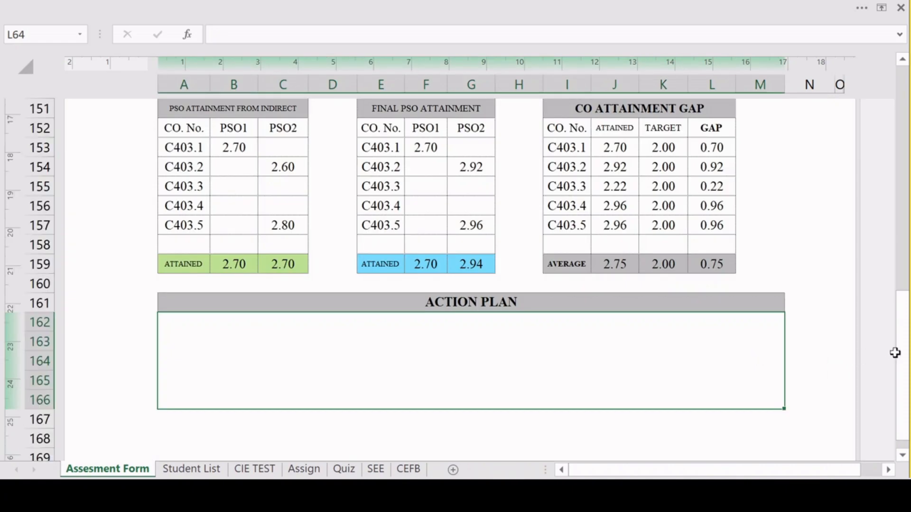
# Review the course outcome attainment levels, their comparison chart, and the direct, indirect and final program outcome attainment tables.
pyautogui.moveTo(896, 352); pyautogui.dragTo(902, 217)
pyautogui.scroll(-2, 697, 270)
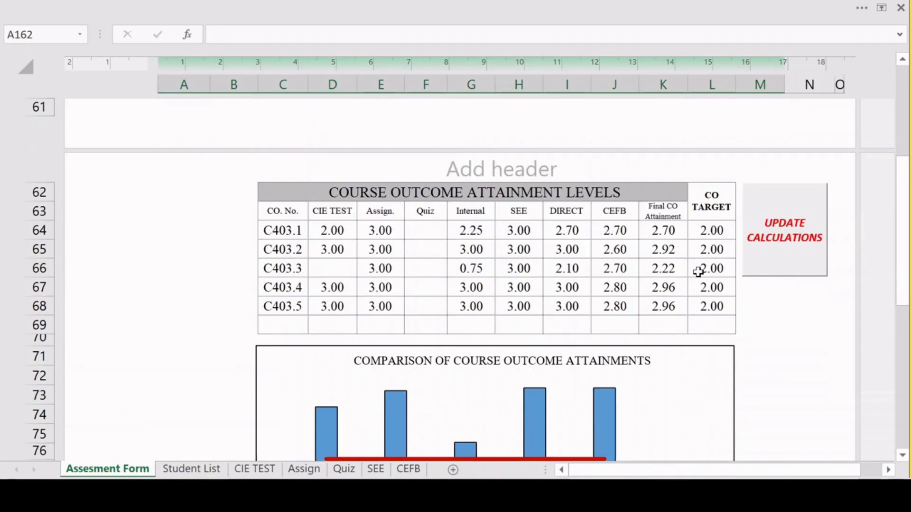
pyautogui.scroll(-3, 354, 314)
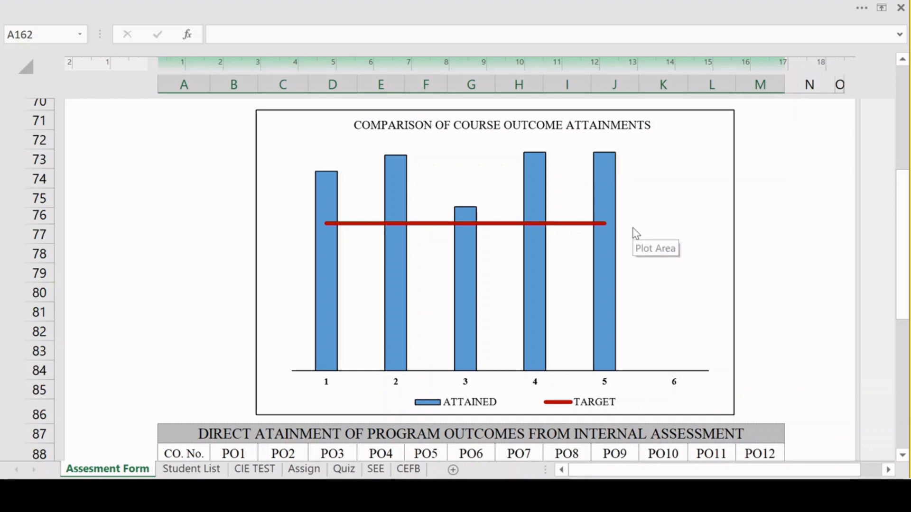
pyautogui.scroll(-2, 629, 233)
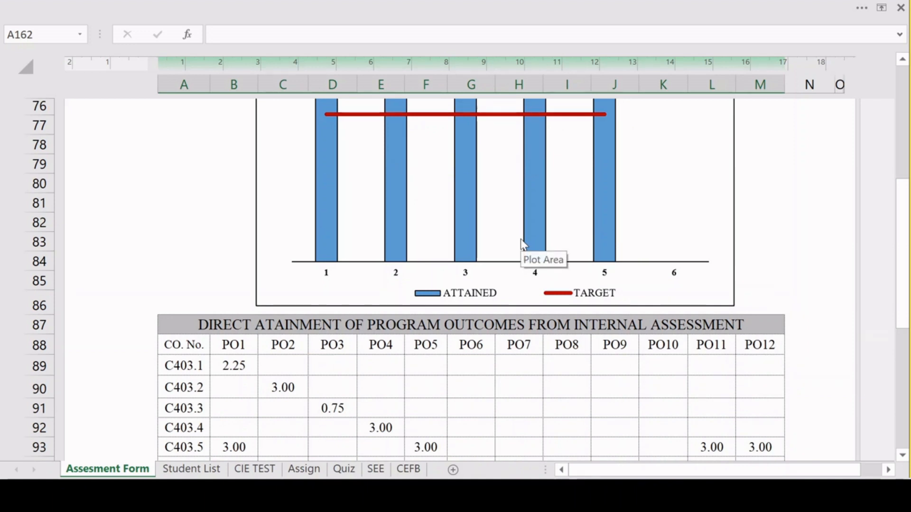
pyautogui.scroll(-1, 524, 244)
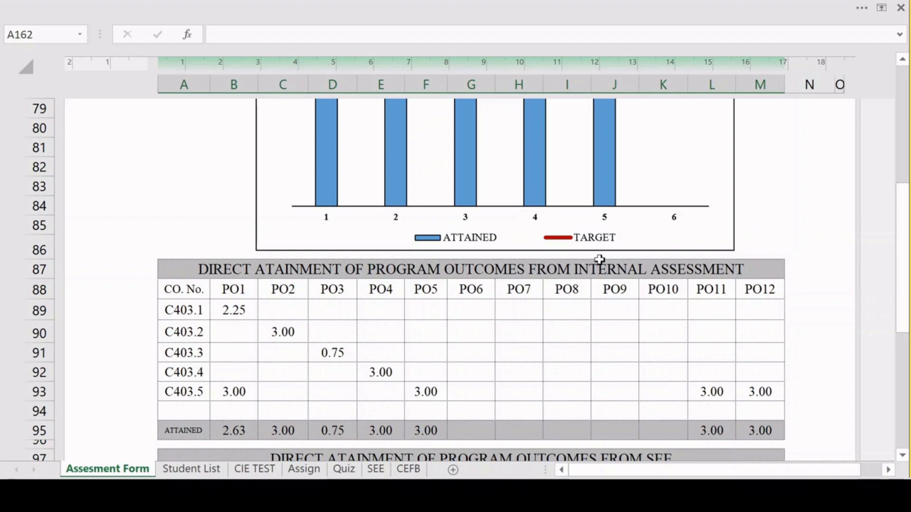
pyautogui.scroll(-3, 648, 297)
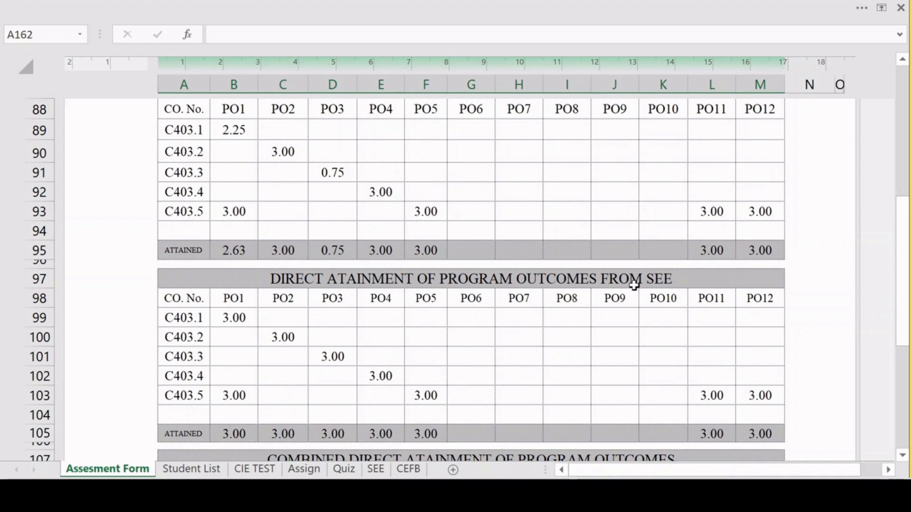
pyautogui.scroll(-3, 636, 300)
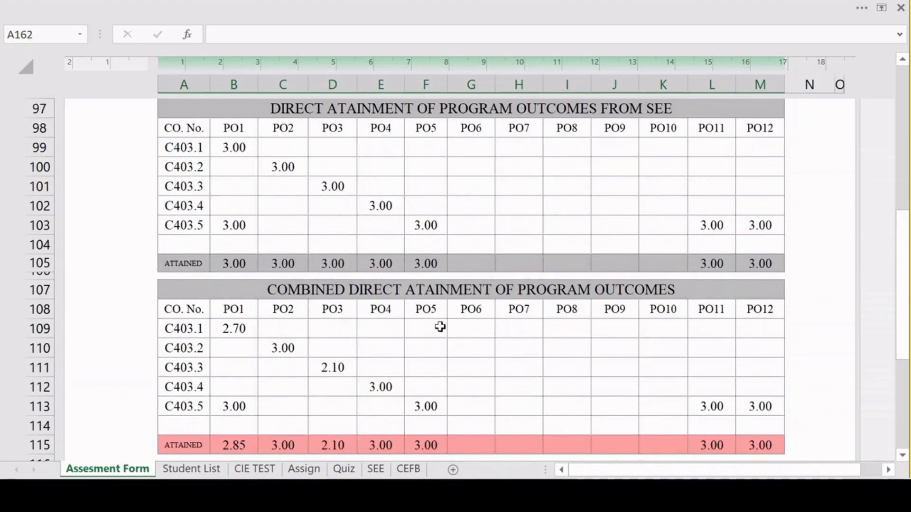
pyautogui.scroll(-2, 667, 293)
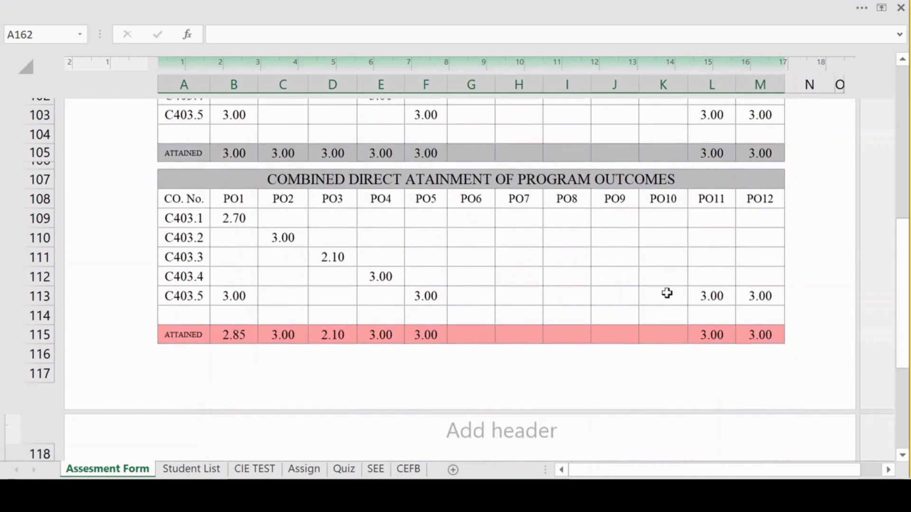
pyautogui.scroll(-5, 664, 293)
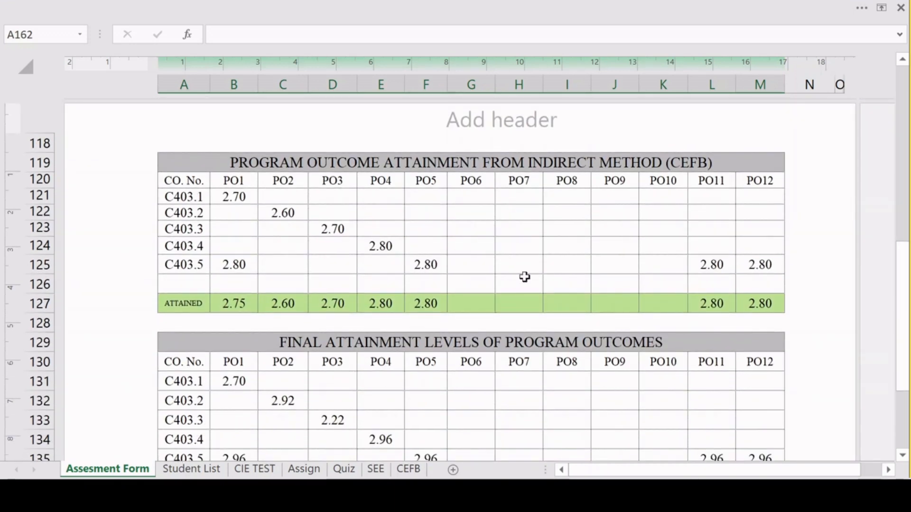
pyautogui.scroll(-1, 524, 277)
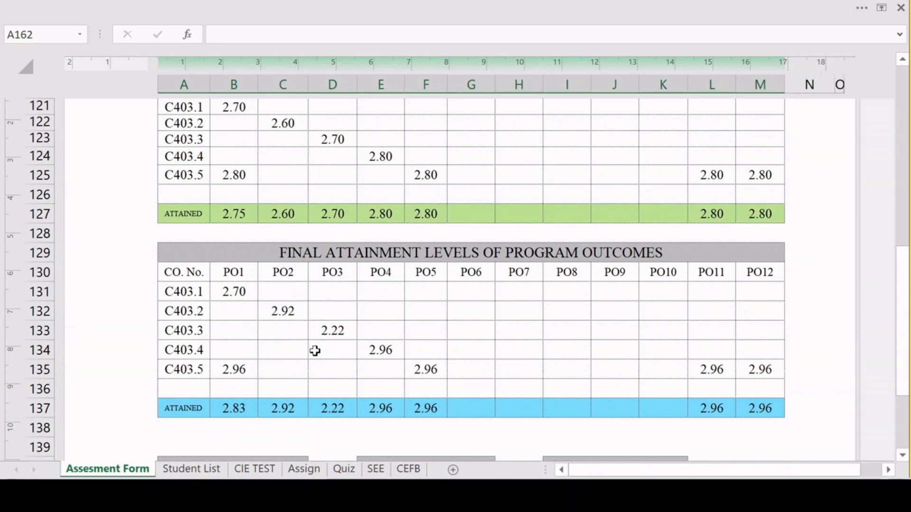
# Examine the PSO attainment tables, the CO attainment gap table, and the action plan and signature area.
pyautogui.scroll(-5, 615, 311)
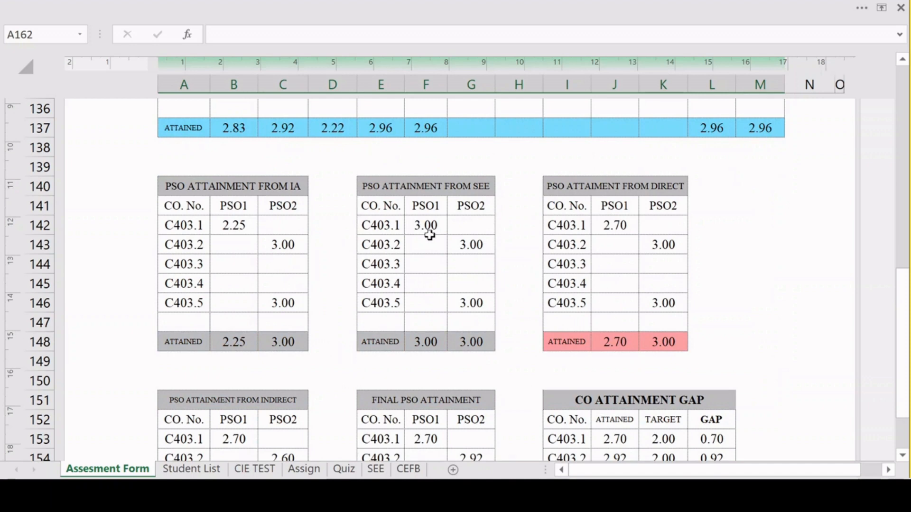
pyautogui.scroll(-1, 411, 255)
pyautogui.scroll(-1, 287, 334)
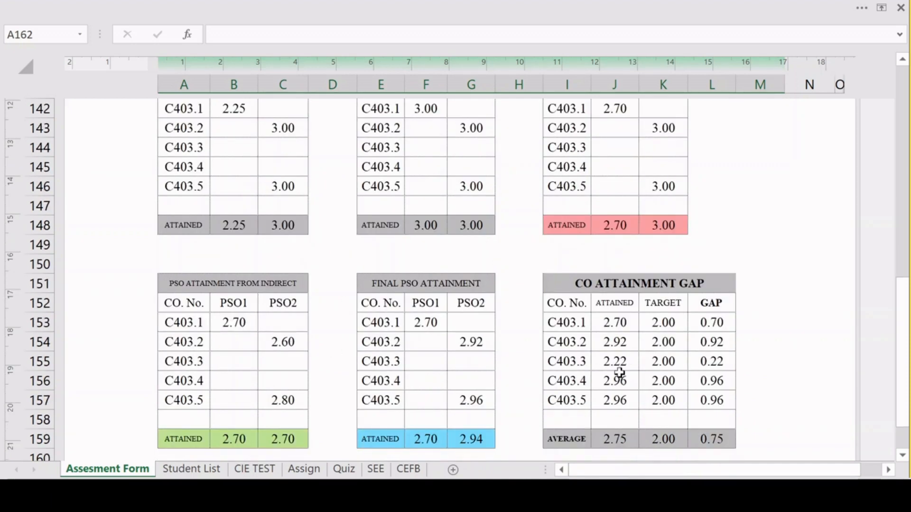
pyautogui.scroll(-1, 620, 373)
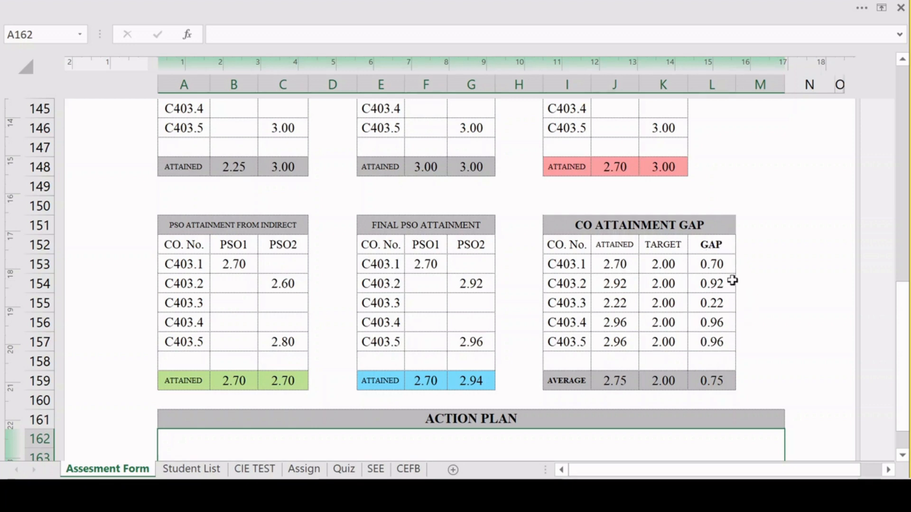
pyautogui.scroll(-2, 695, 252)
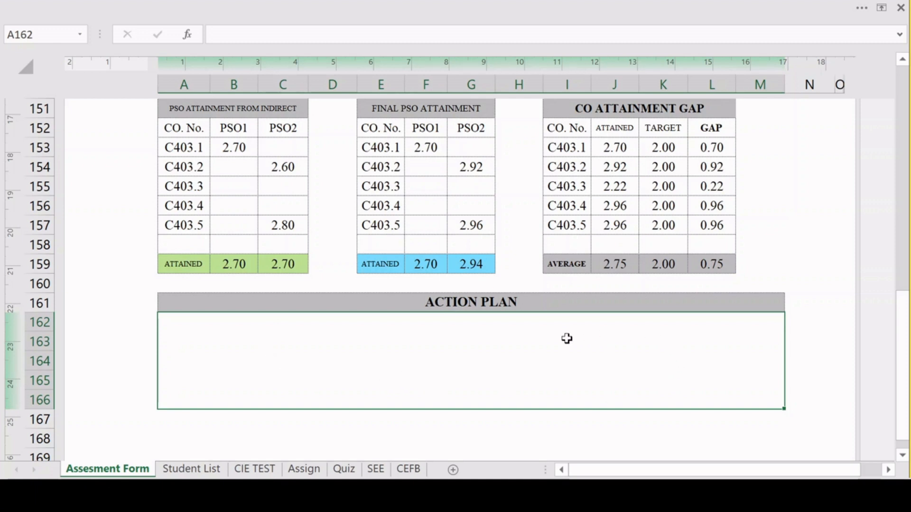
pyautogui.scroll(-2, 523, 300)
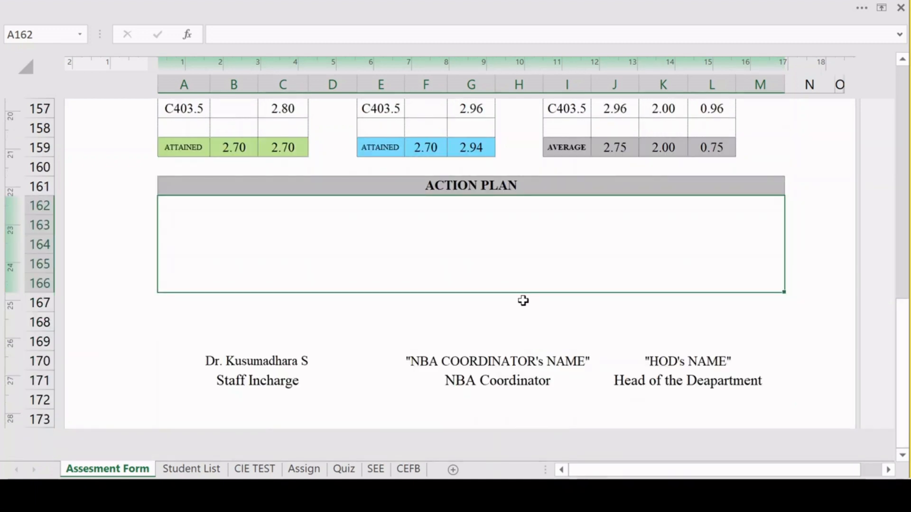
pyautogui.scroll(5, 331, 242)
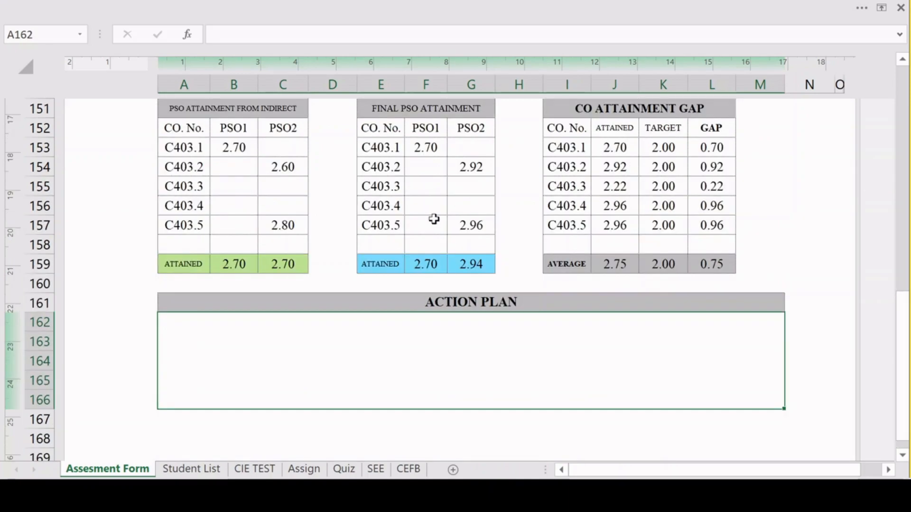
pyautogui.scroll(20, 663, 223)
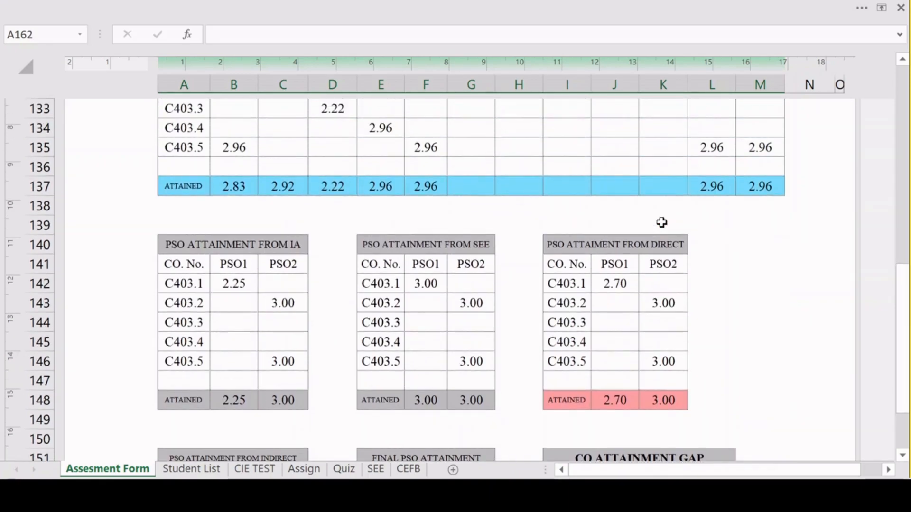
# Preview the Assesment Form sheet for printing and look through the pages of the report, including the attainment tables and comparison chart.
pyautogui.scroll(20, 664, 229)
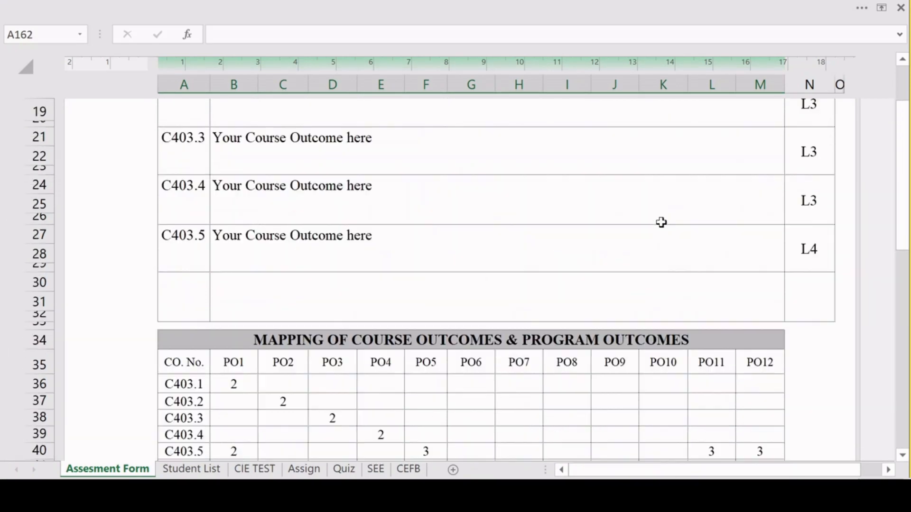
pyautogui.hotkey('alt', 'f')
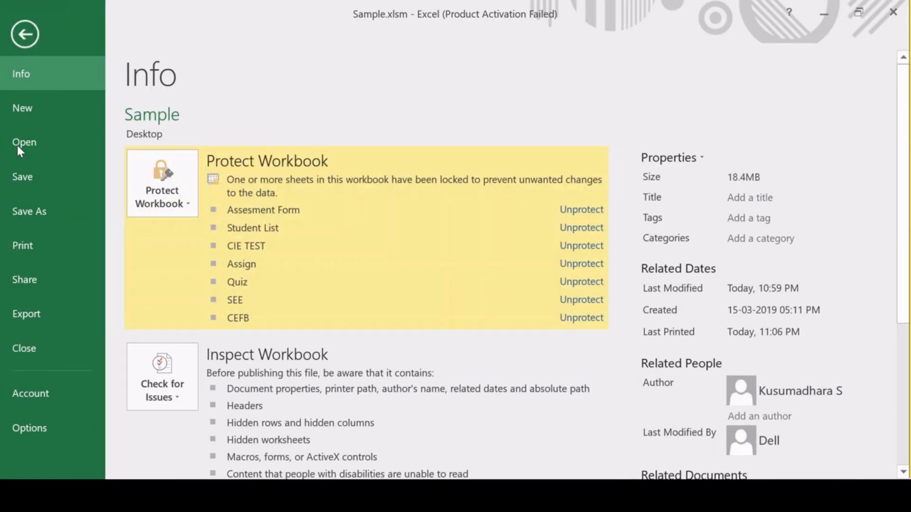
pyautogui.click(39, 237)
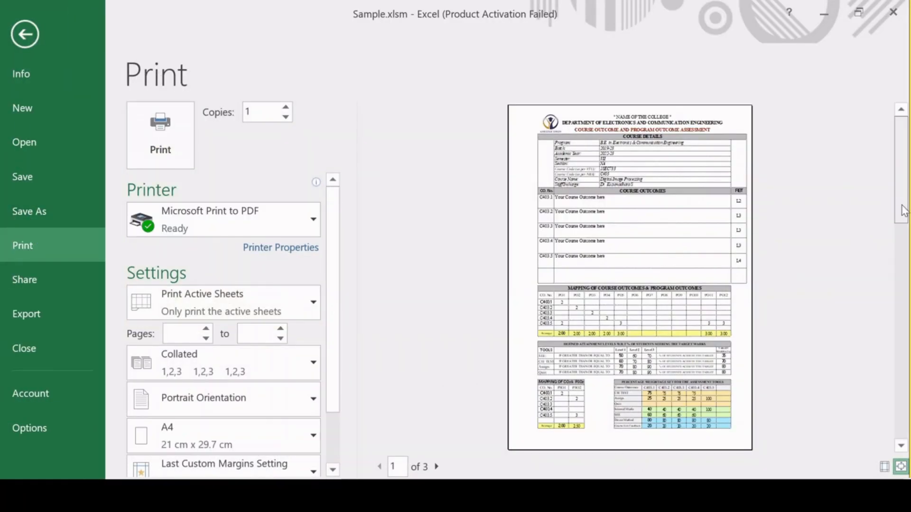
pyautogui.click(901, 271)
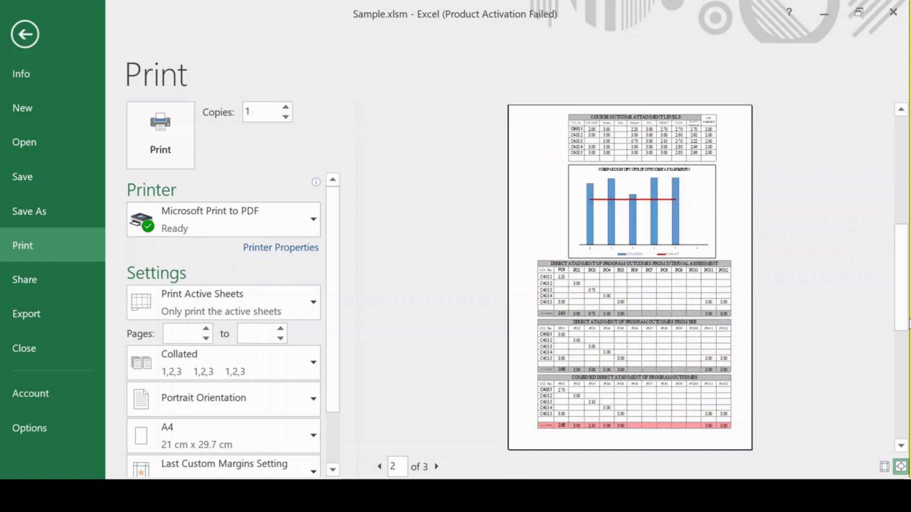
pyautogui.click(905, 357)
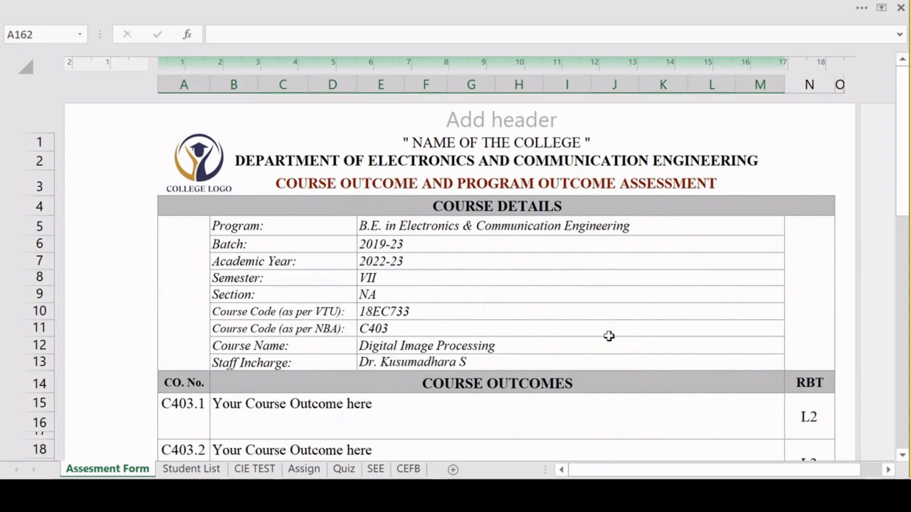
# Switch to Sample.pdf in Adobe Acrobat and review the course details and course outcomes on its first page.
pyautogui.click(251, 469)
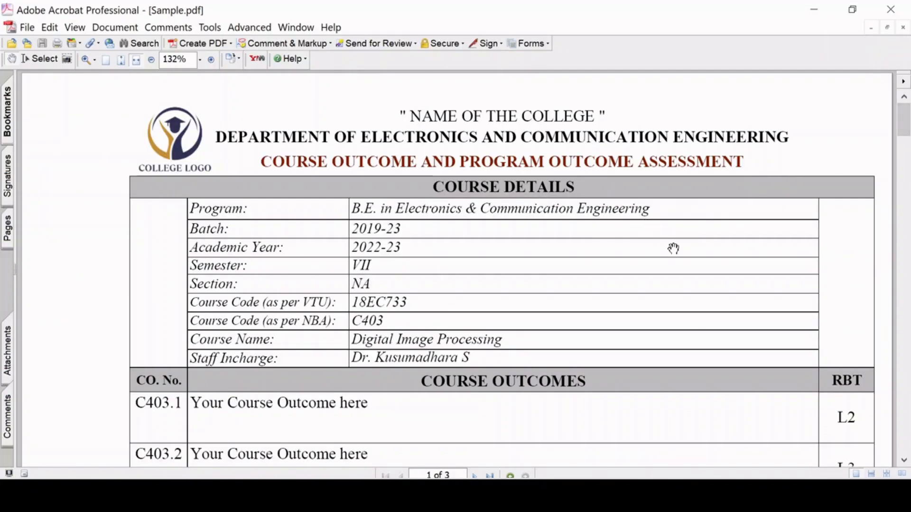
pyautogui.scroll(-5, 675, 269)
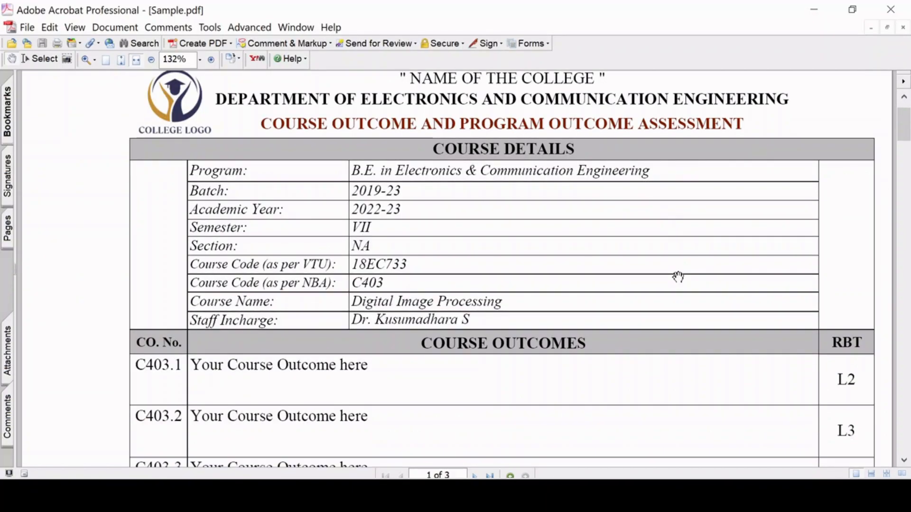